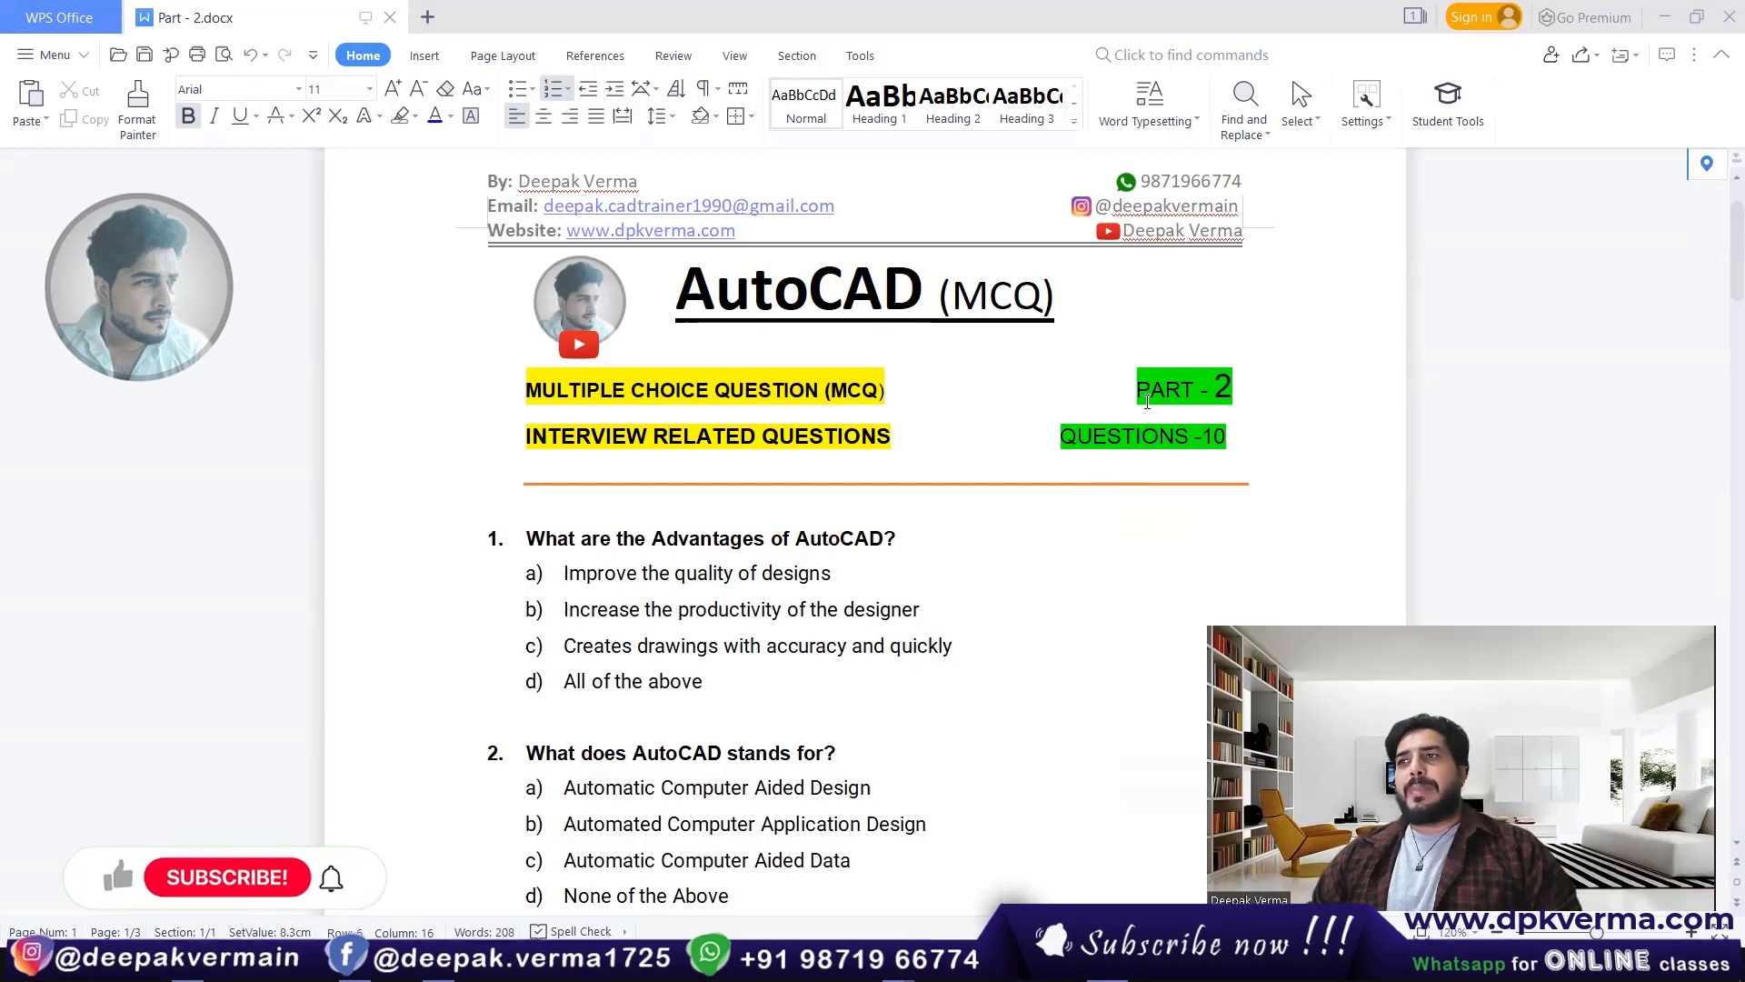
- Highlight question 1's answer d) 'All of the above' in green
{"action": "scroll", "coordinate": [858, 395], "scroll_direction": "down", "scroll_amount": 1}
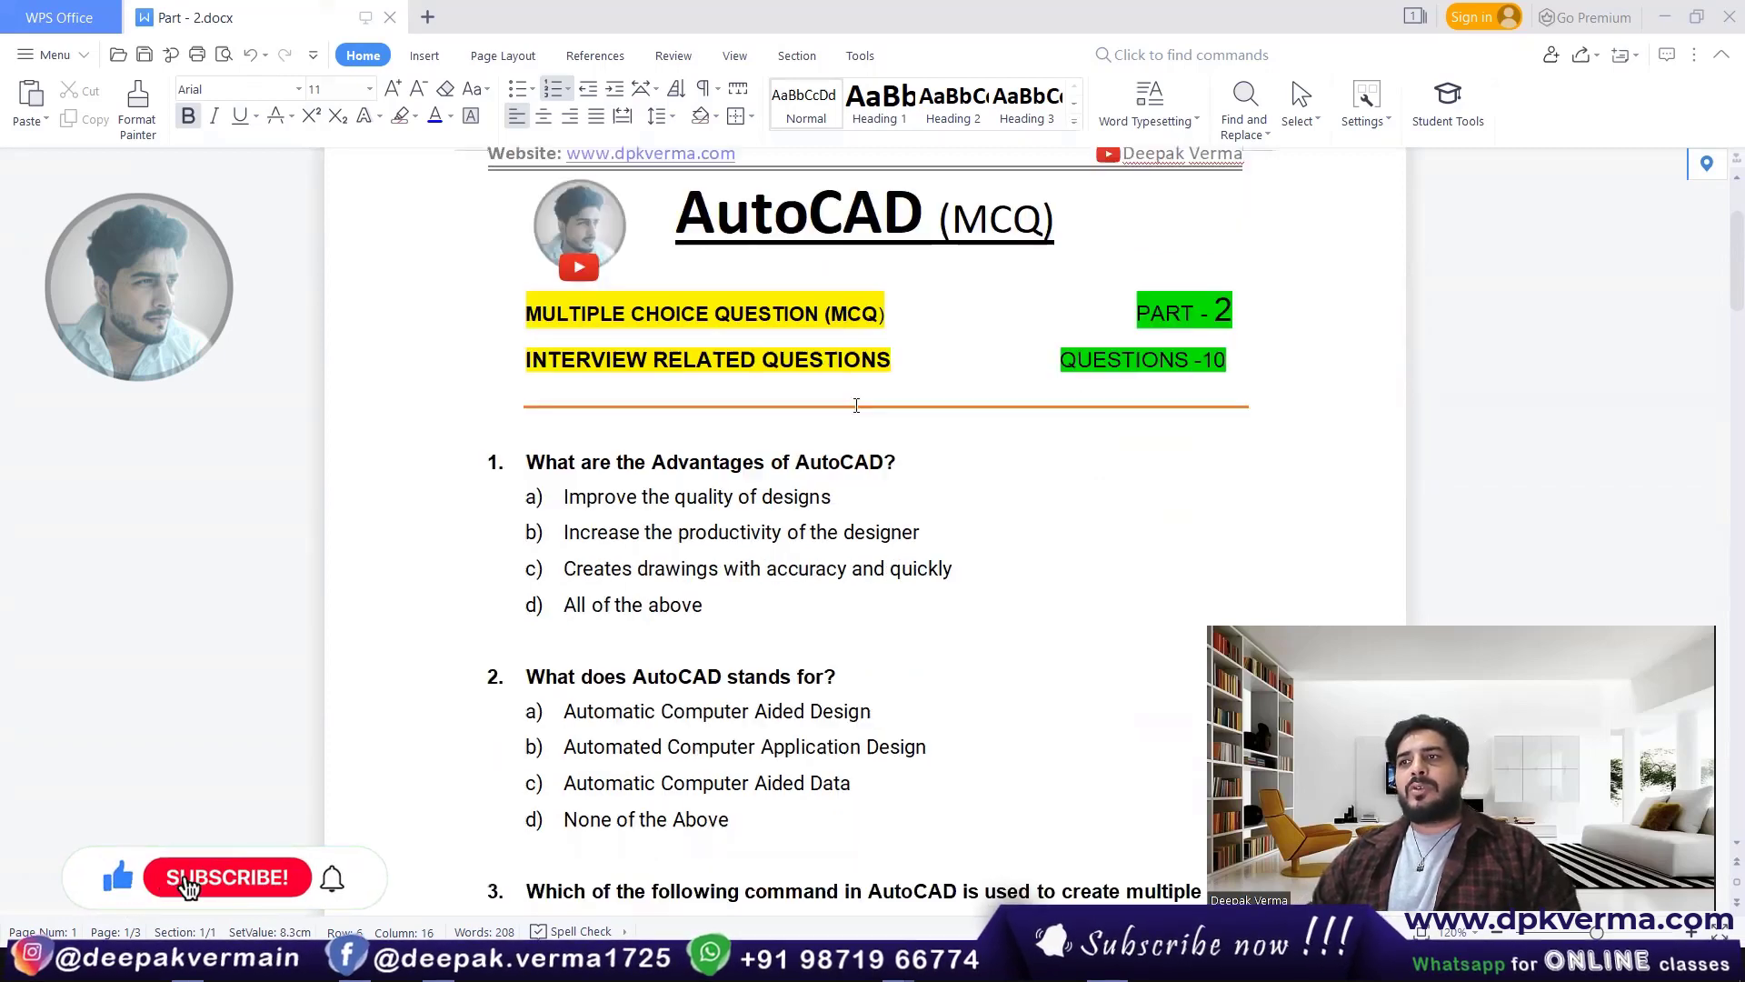
{"action": "scroll", "coordinate": [858, 482], "scroll_direction": "down", "scroll_amount": 1}
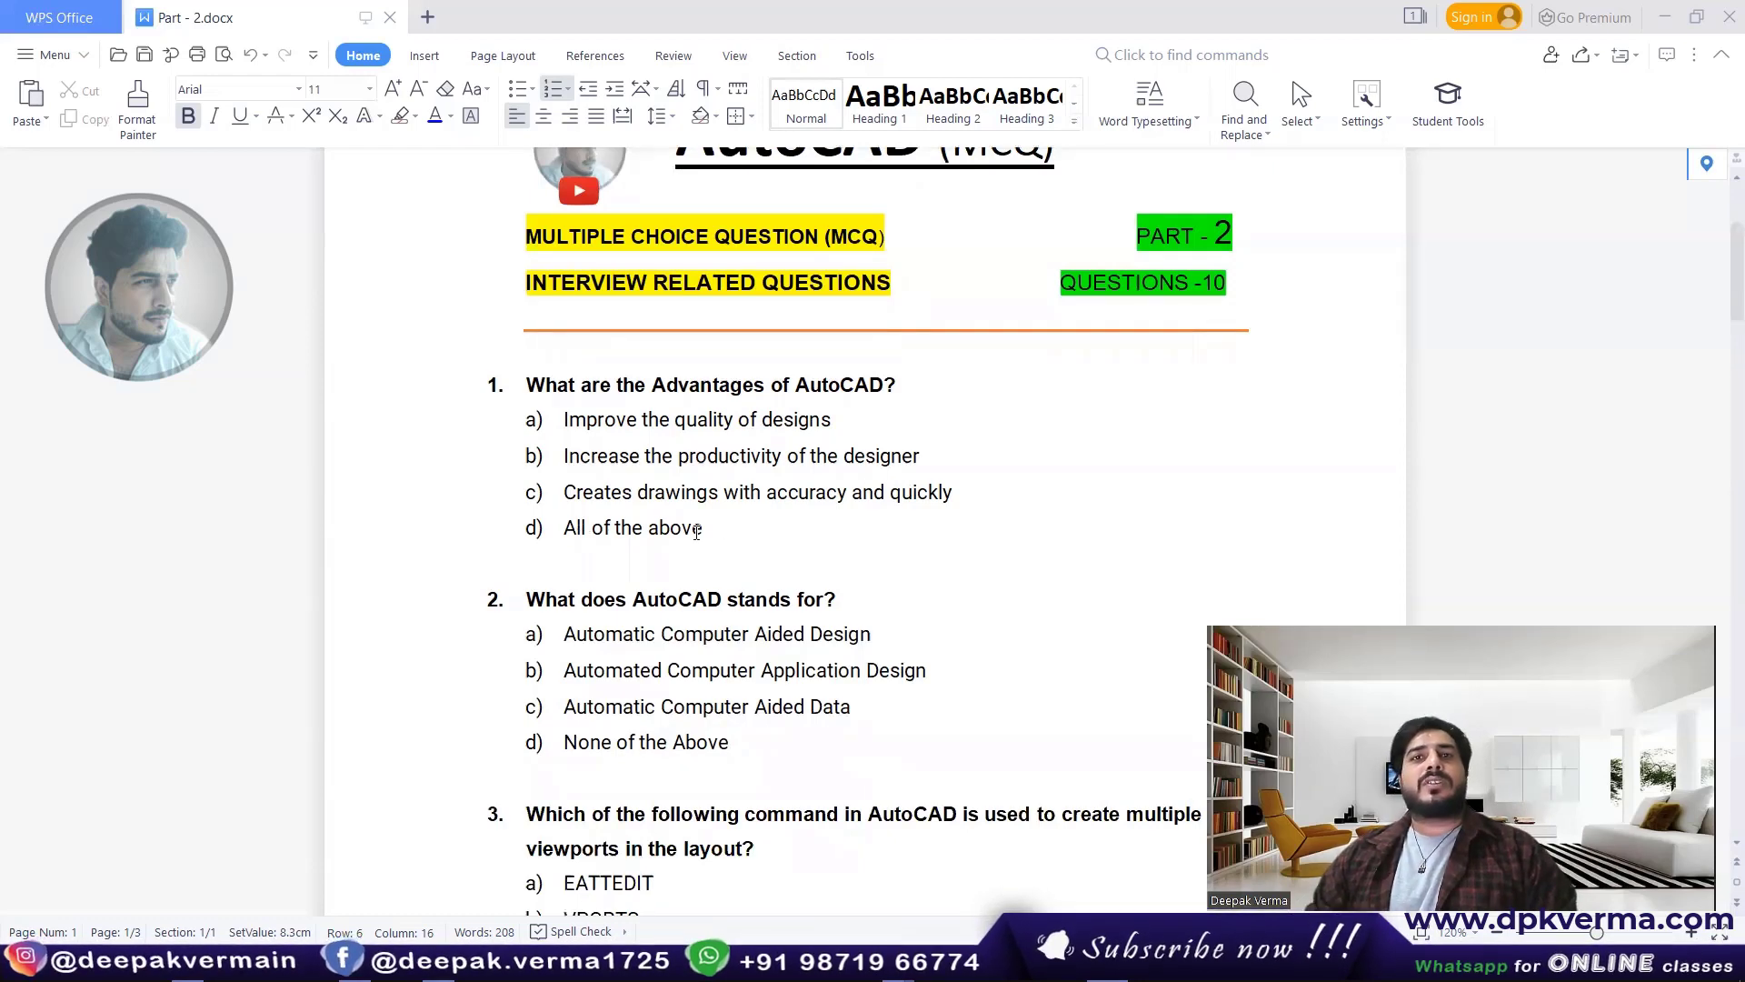
{"action": "left_click_drag", "start_coordinate": [706, 529], "coordinate": [547, 529]}
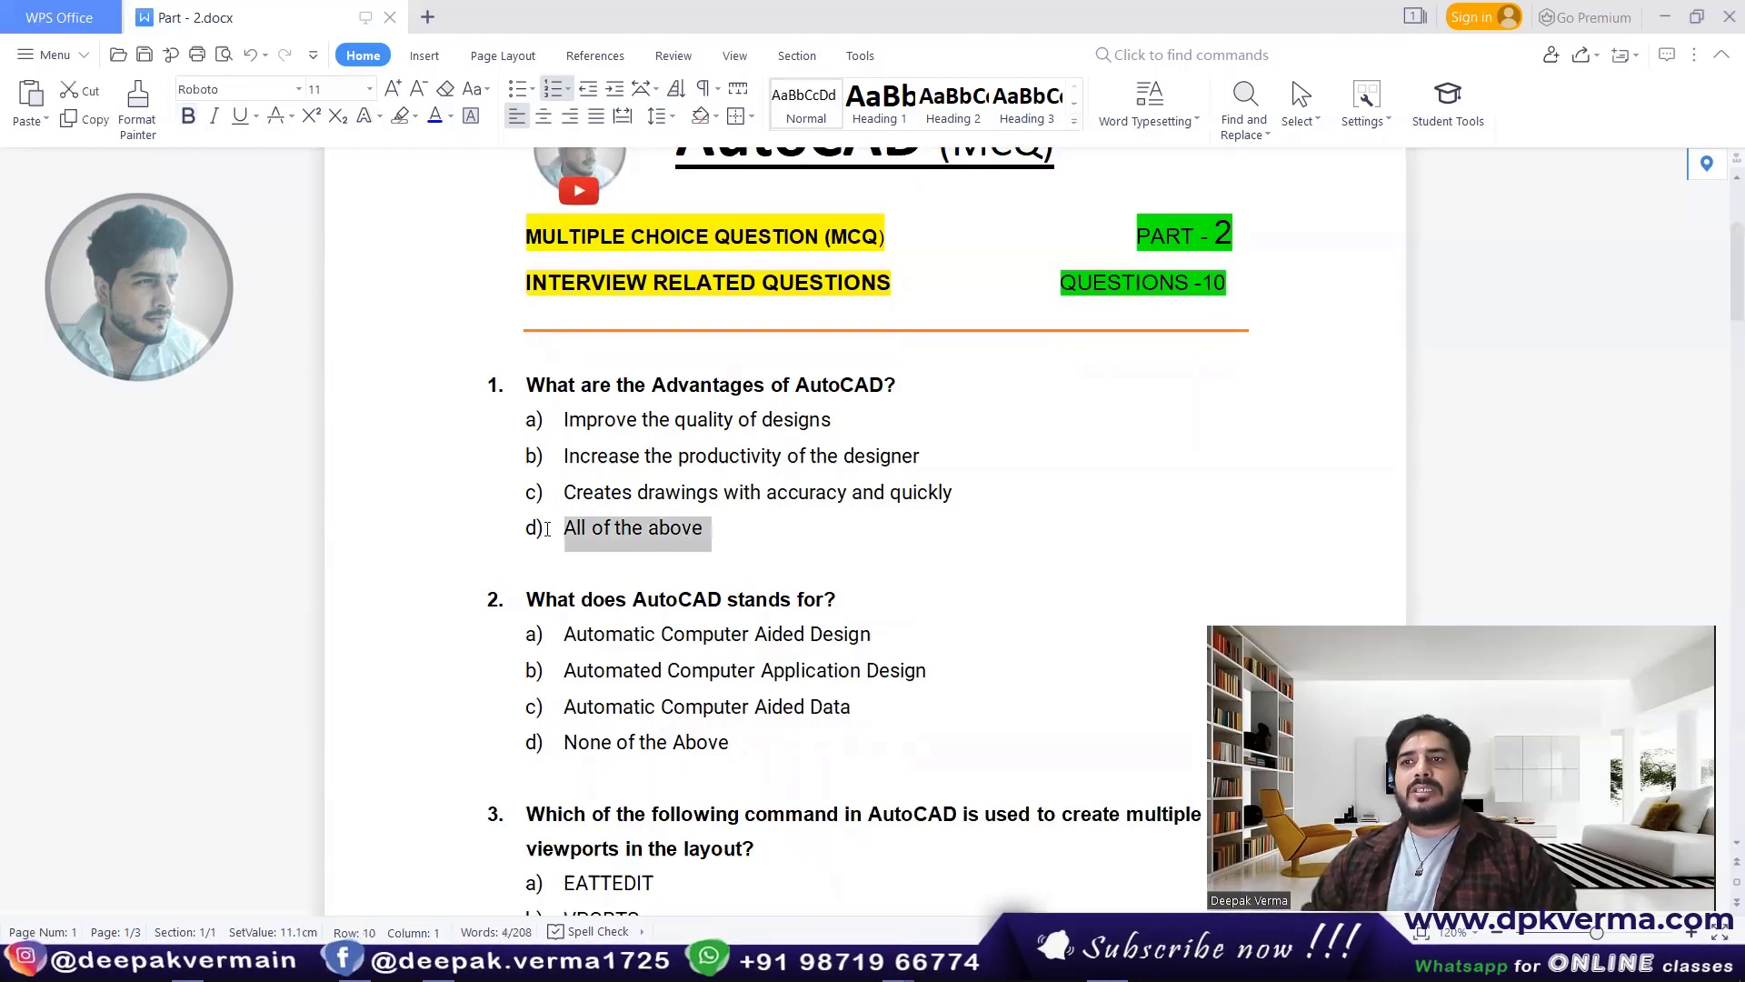
{"action": "left_click", "coordinate": [416, 115]}
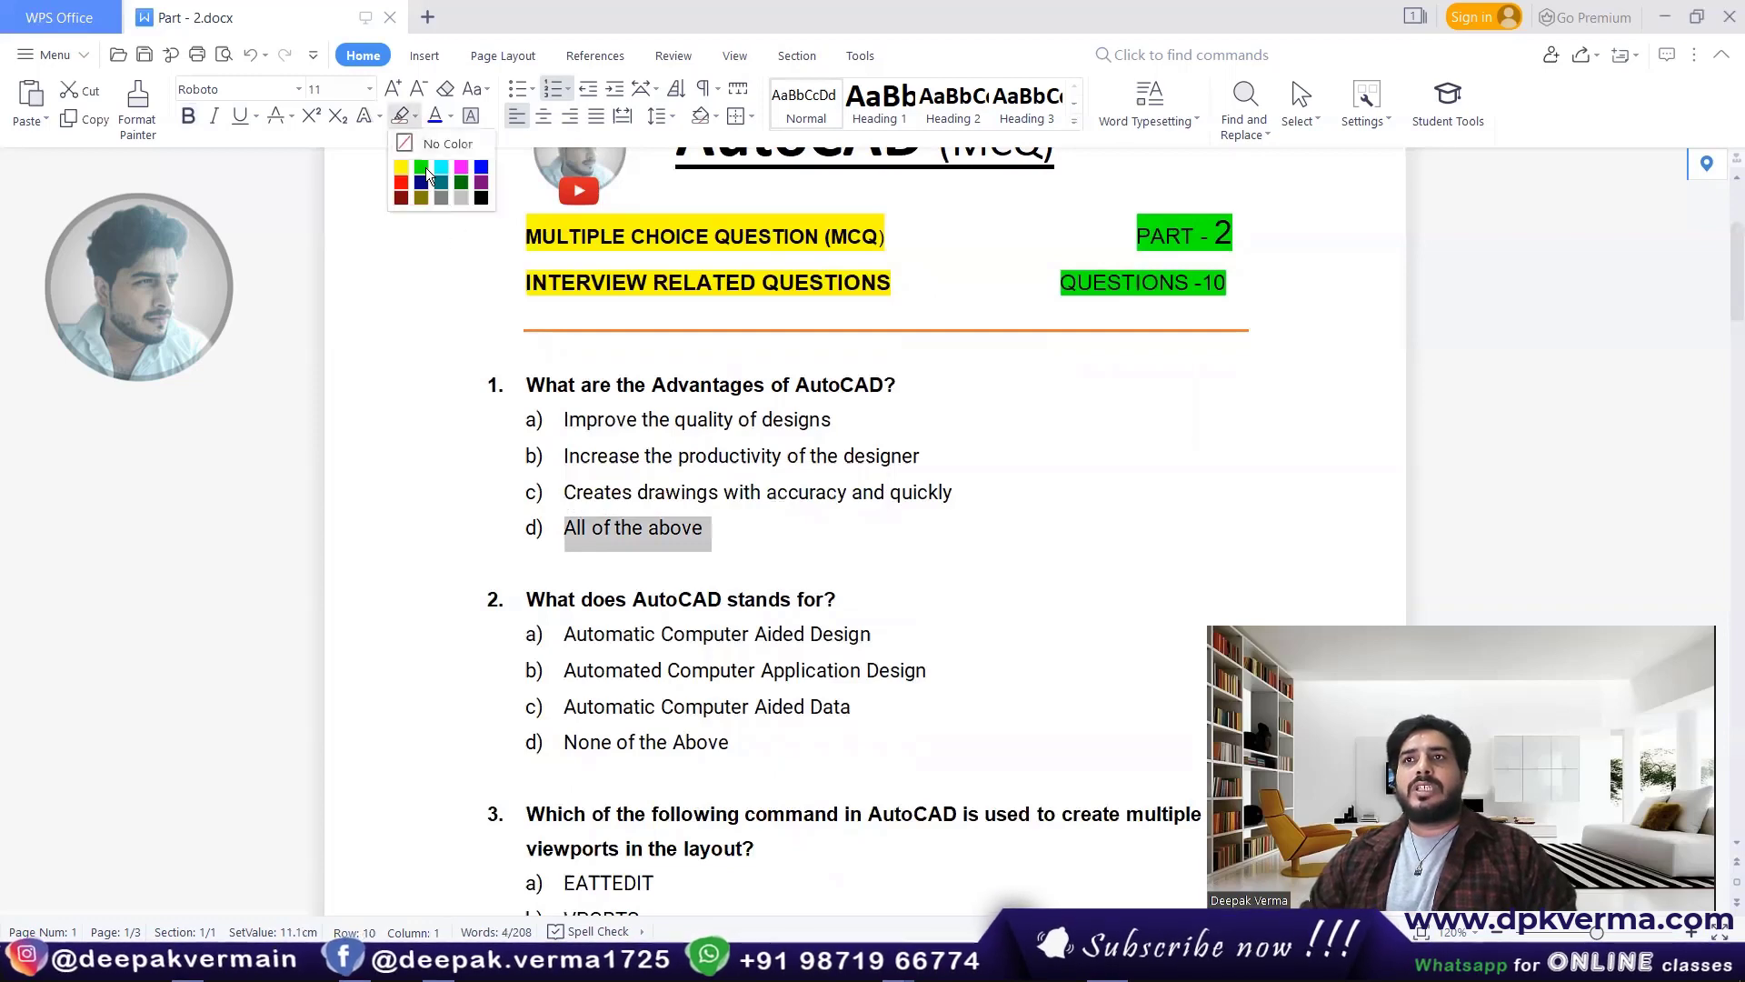
{"action": "left_click", "coordinate": [421, 160]}
{"action": "left_click", "coordinate": [703, 493]}
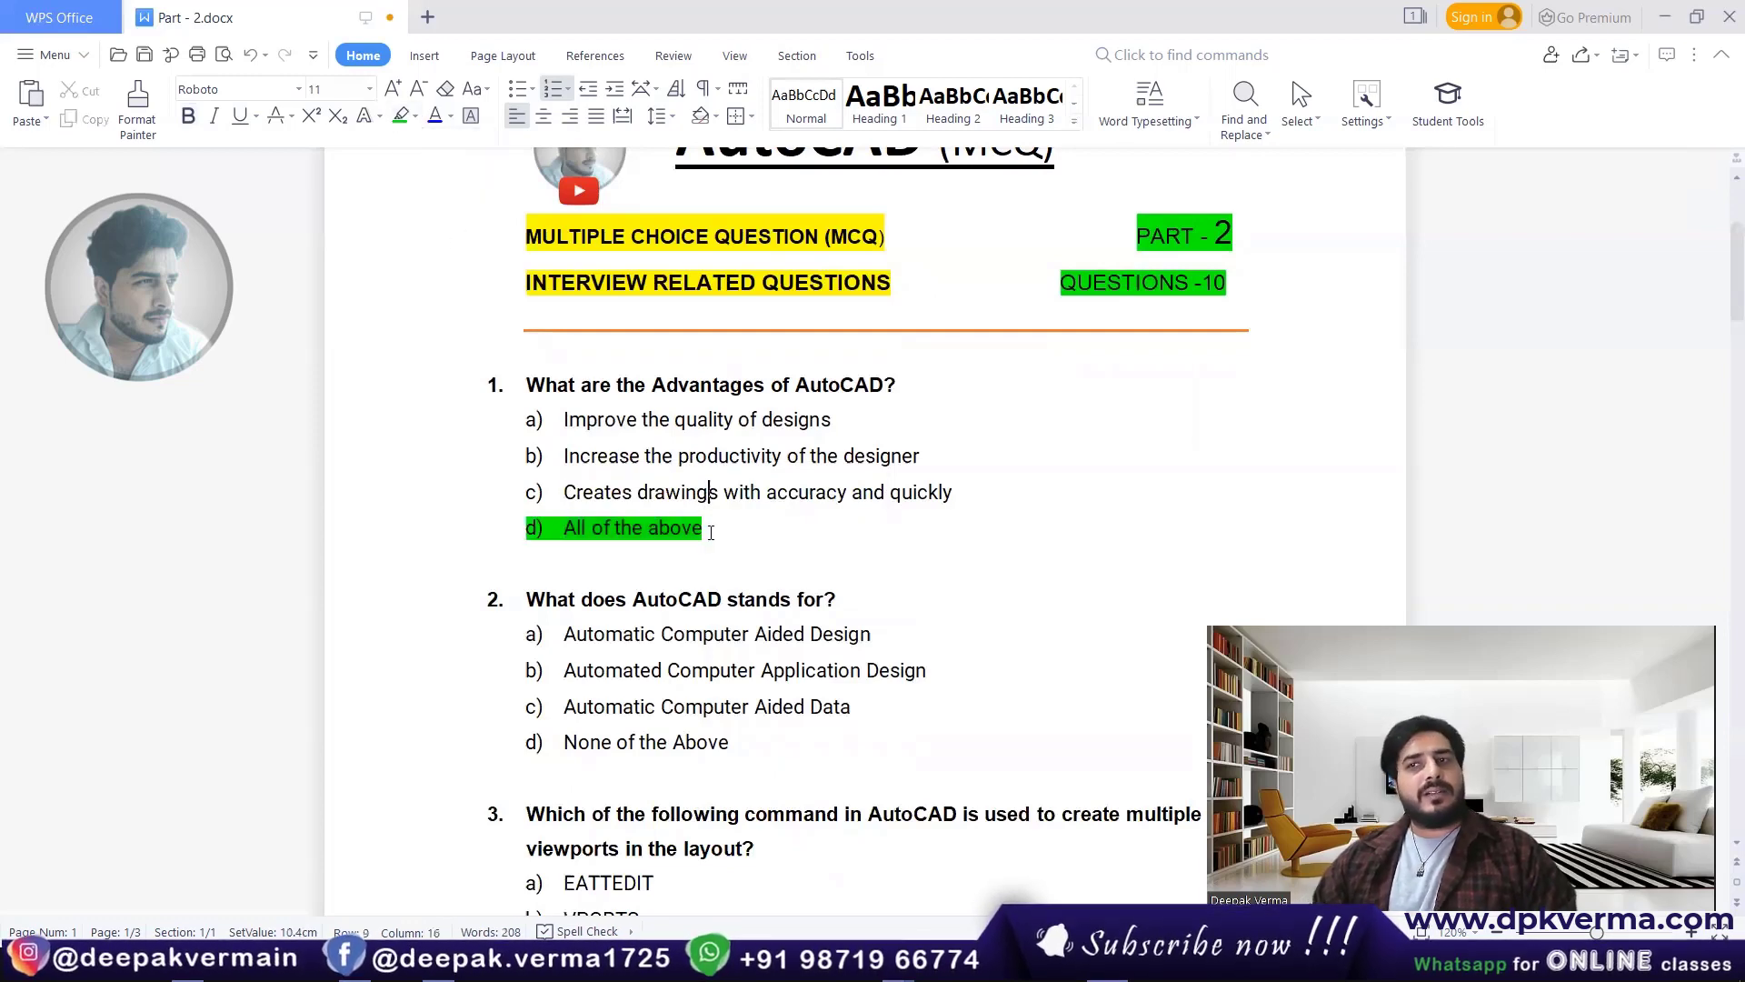
- Highlight question 2's answer a) 'Automatic Computer Aided Design' in green
{"action": "scroll", "coordinate": [690, 500], "scroll_direction": "down", "scroll_amount": 1}
{"action": "scroll", "coordinate": [668, 463], "scroll_direction": "down", "scroll_amount": 1}
{"action": "scroll", "coordinate": [641, 431], "scroll_direction": "down", "scroll_amount": 1}
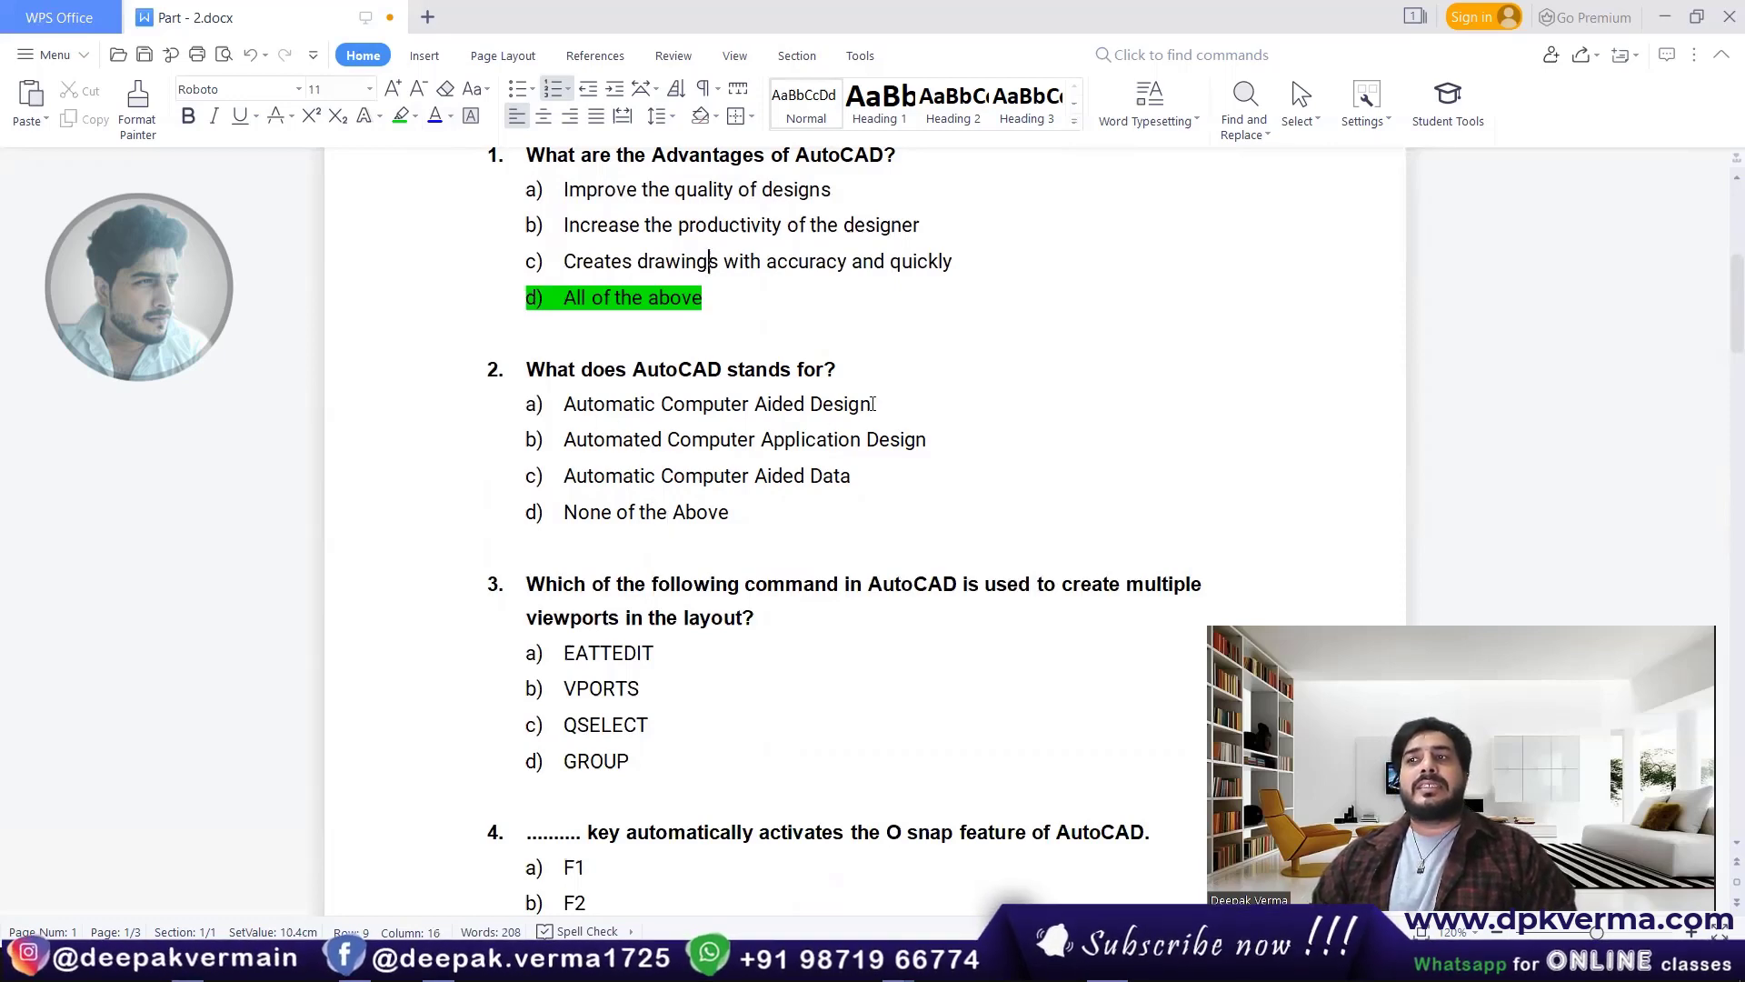
{"action": "left_click_drag", "start_coordinate": [872, 403], "coordinate": [564, 403]}
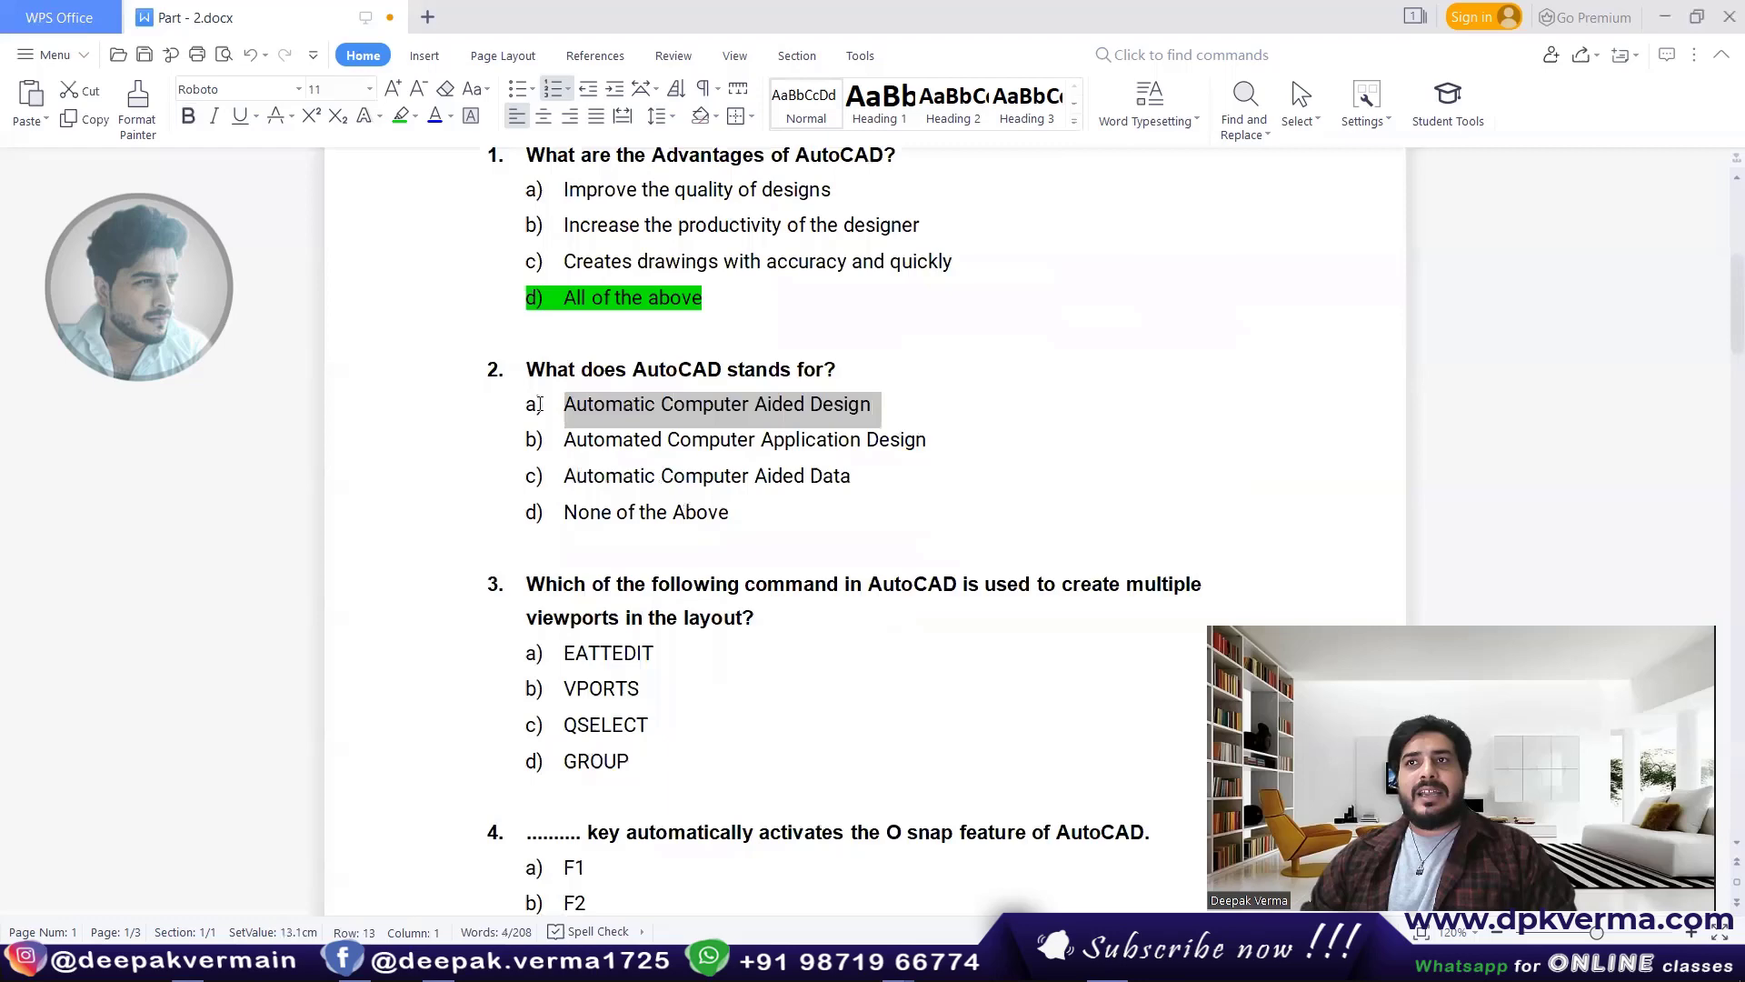
{"action": "left_click", "coordinate": [405, 119]}
{"action": "left_click", "coordinate": [656, 476]}
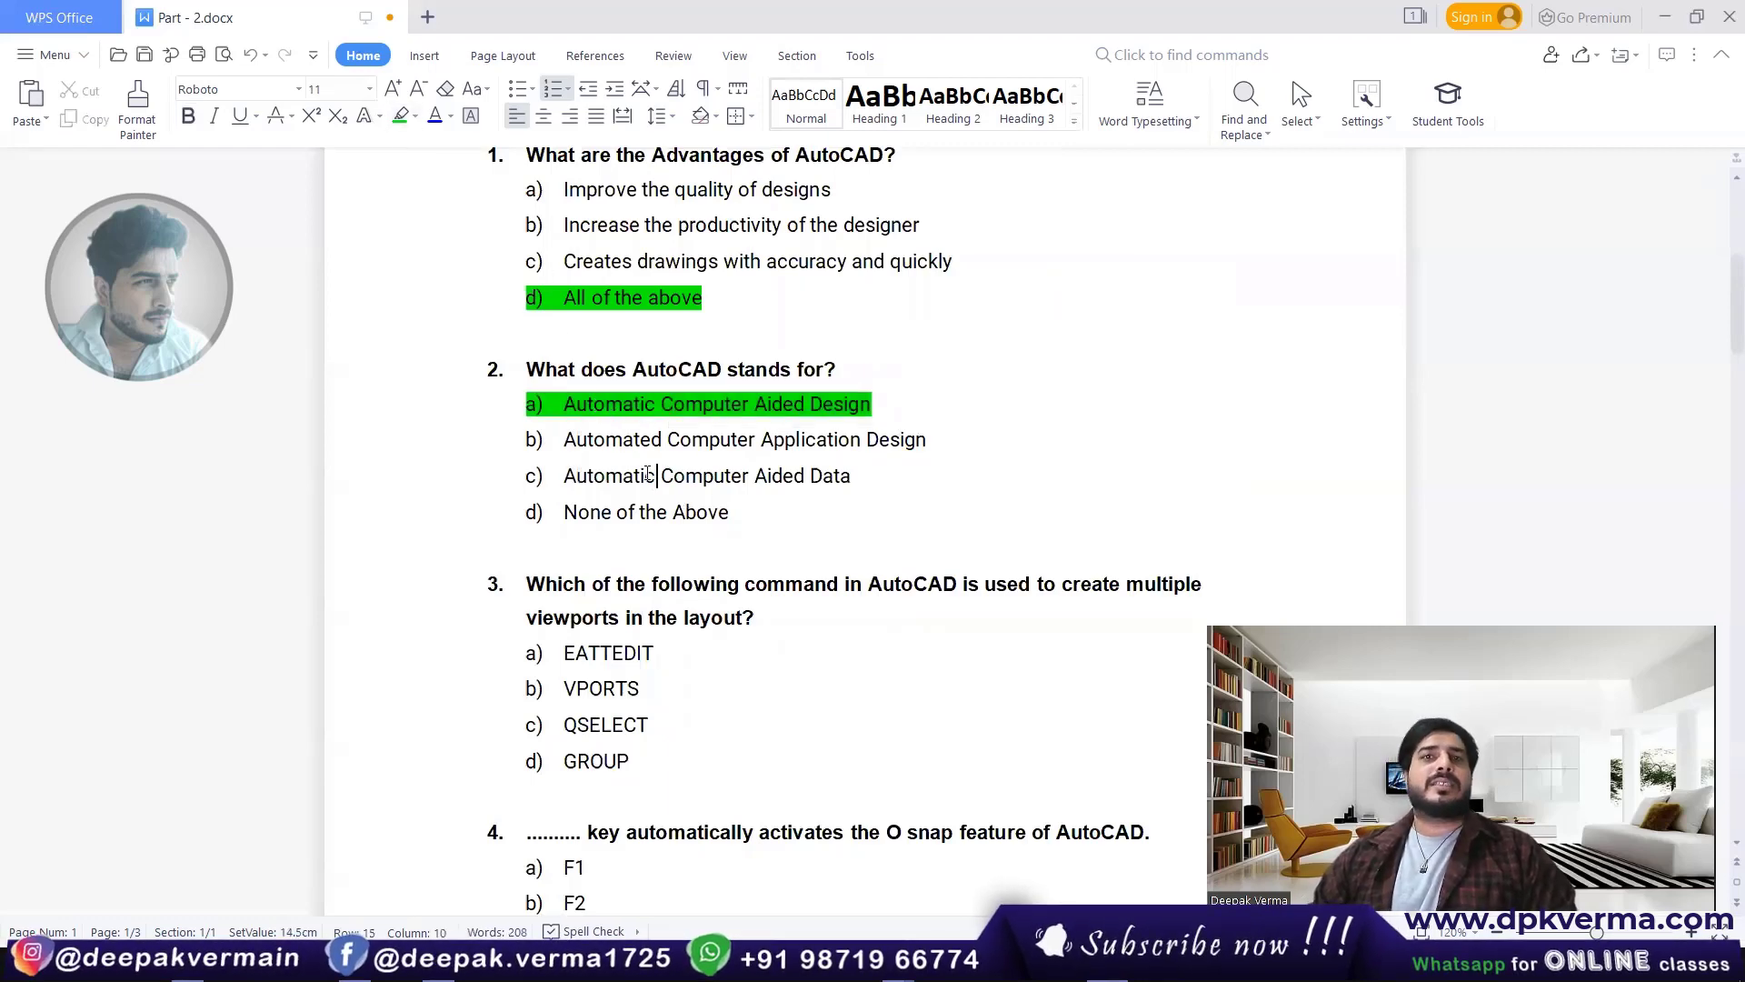
{"action": "scroll", "coordinate": [648, 475], "scroll_direction": "down", "scroll_amount": 2}
{"action": "scroll", "coordinate": [636, 464], "scroll_direction": "down", "scroll_amount": 1}
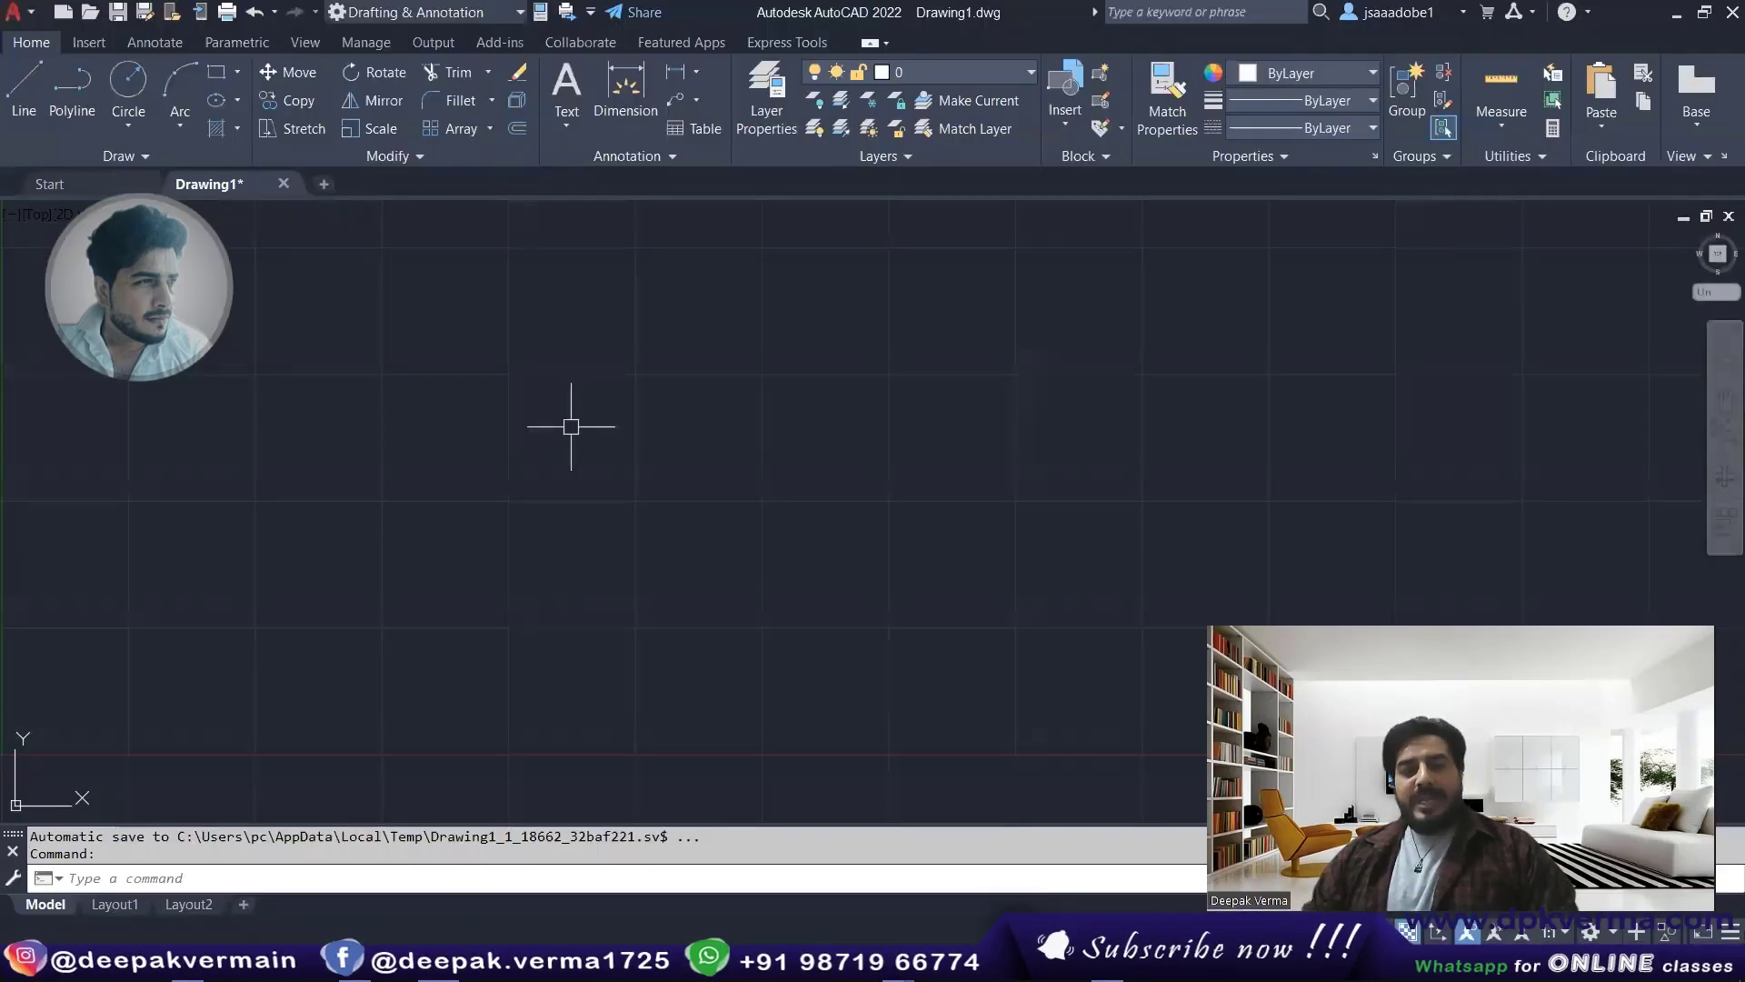
- Preview several VPORTS layouts, then apply Two: Vertical viewports
{"action": "key", "text": "Escape"}
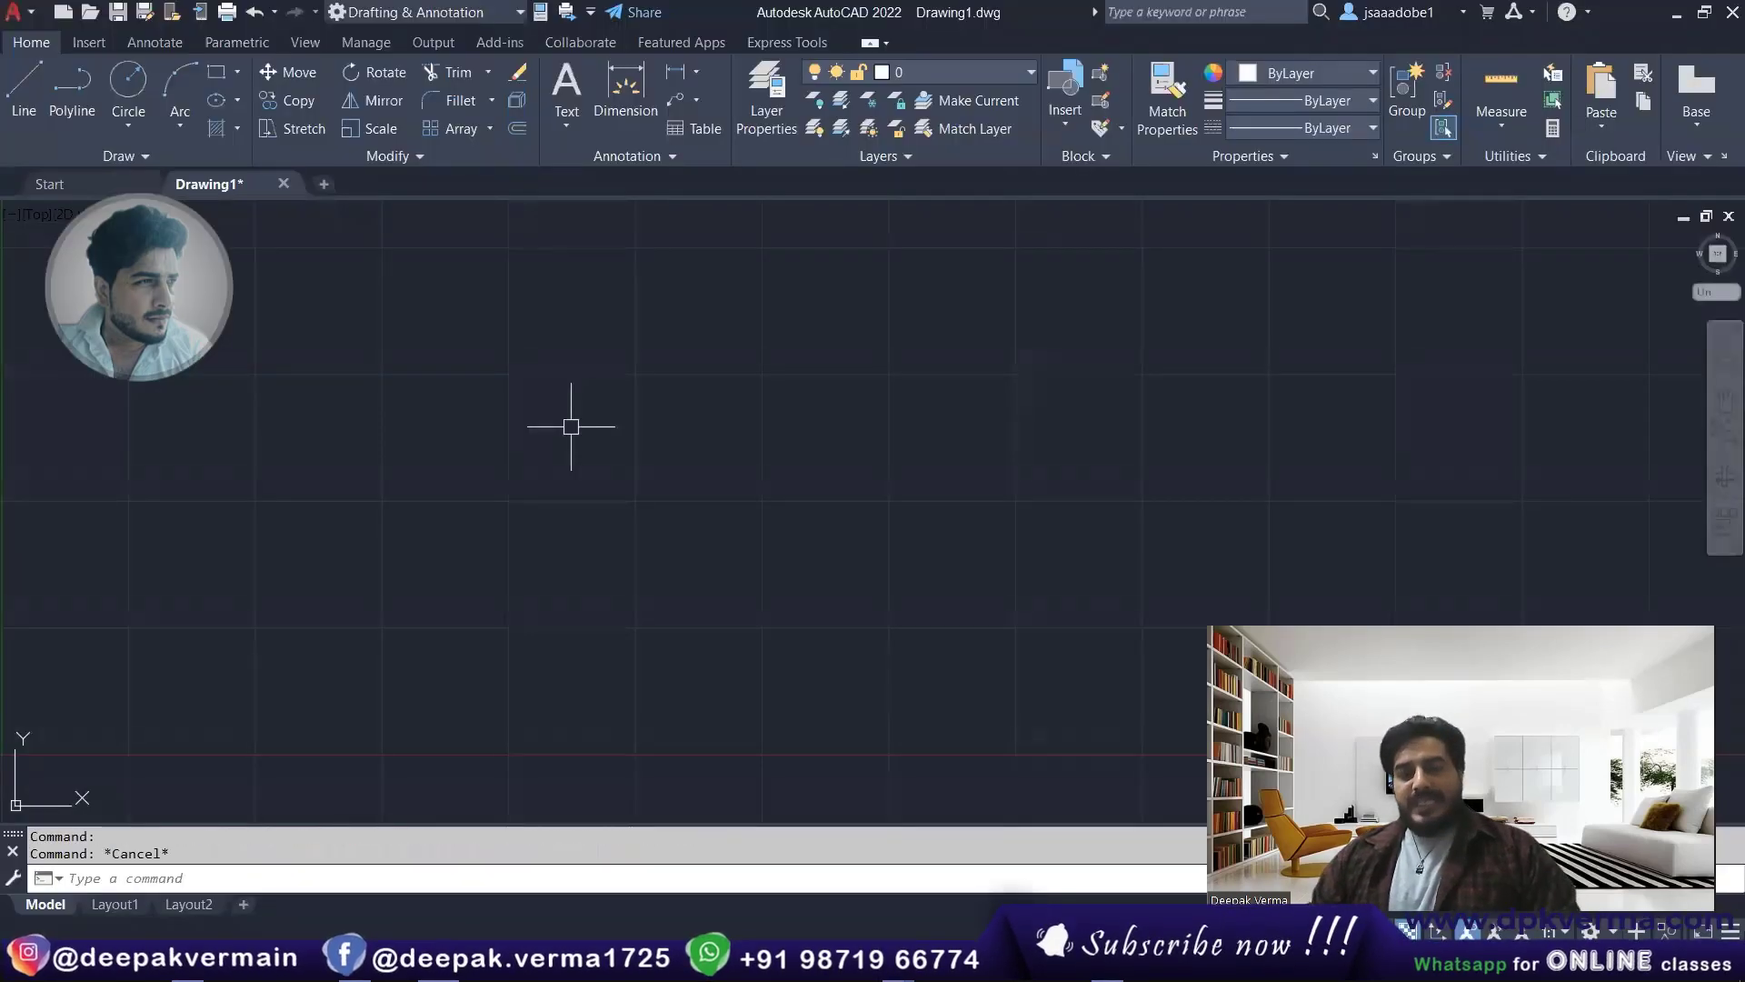
{"action": "type", "text": "vpor"}
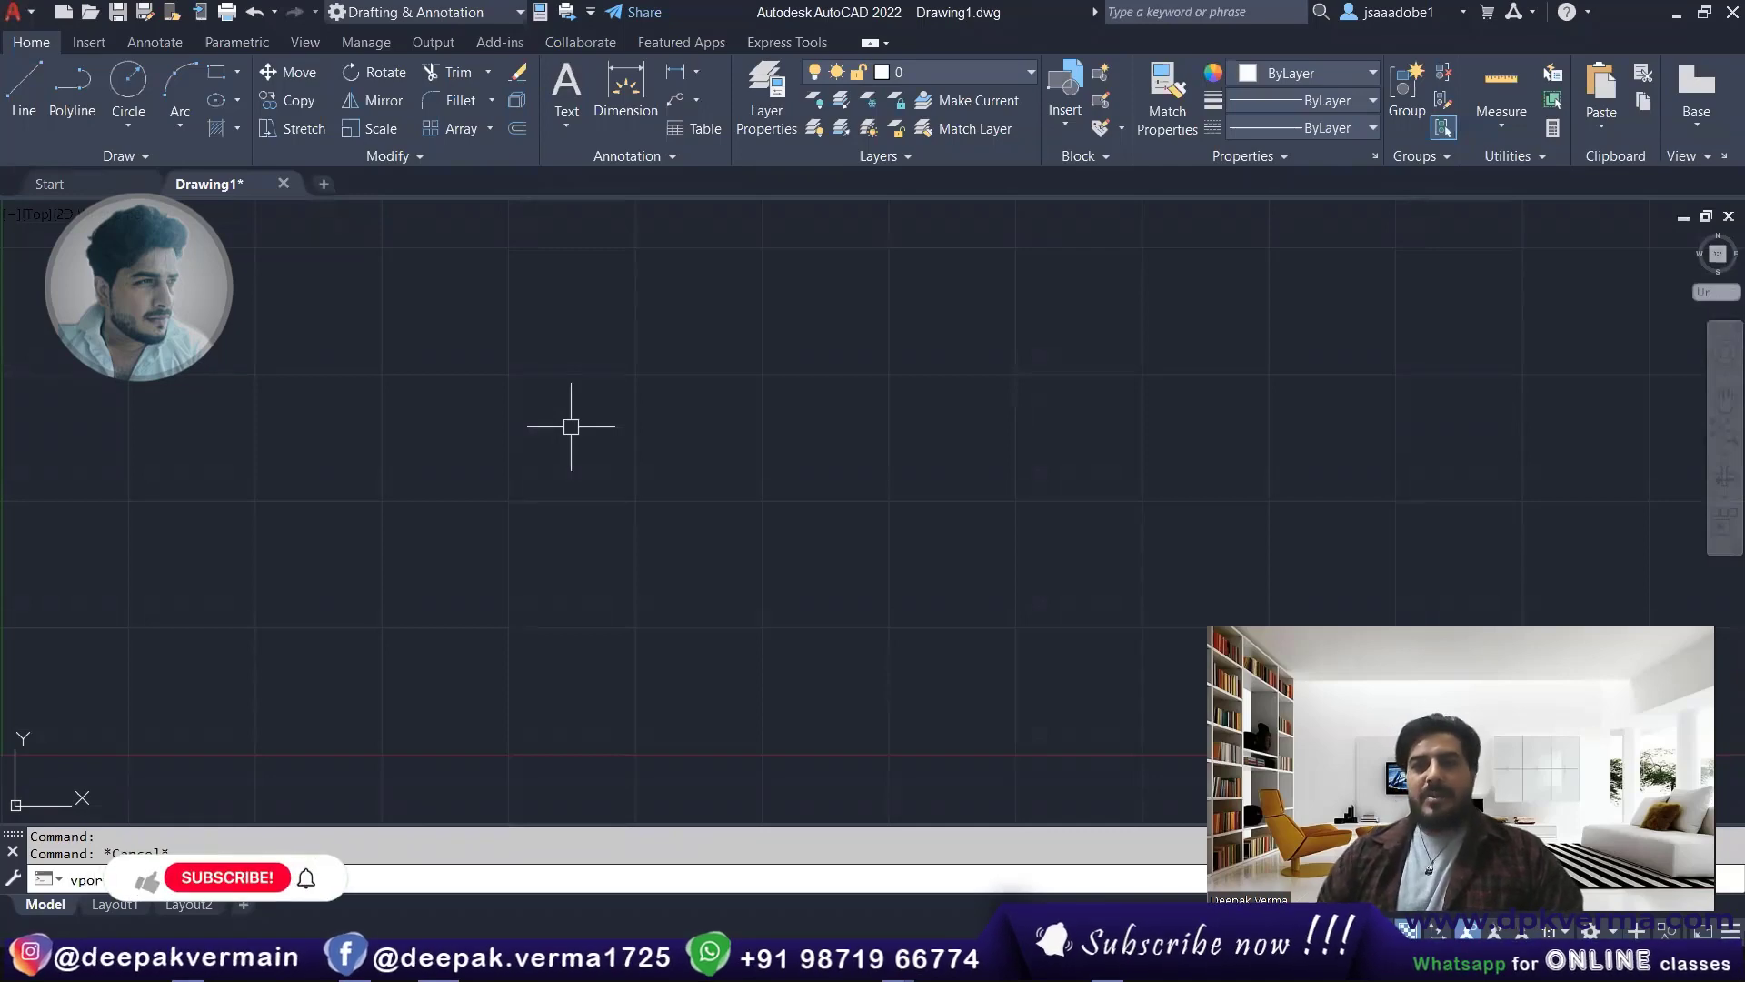
{"action": "key", "text": "Return"}
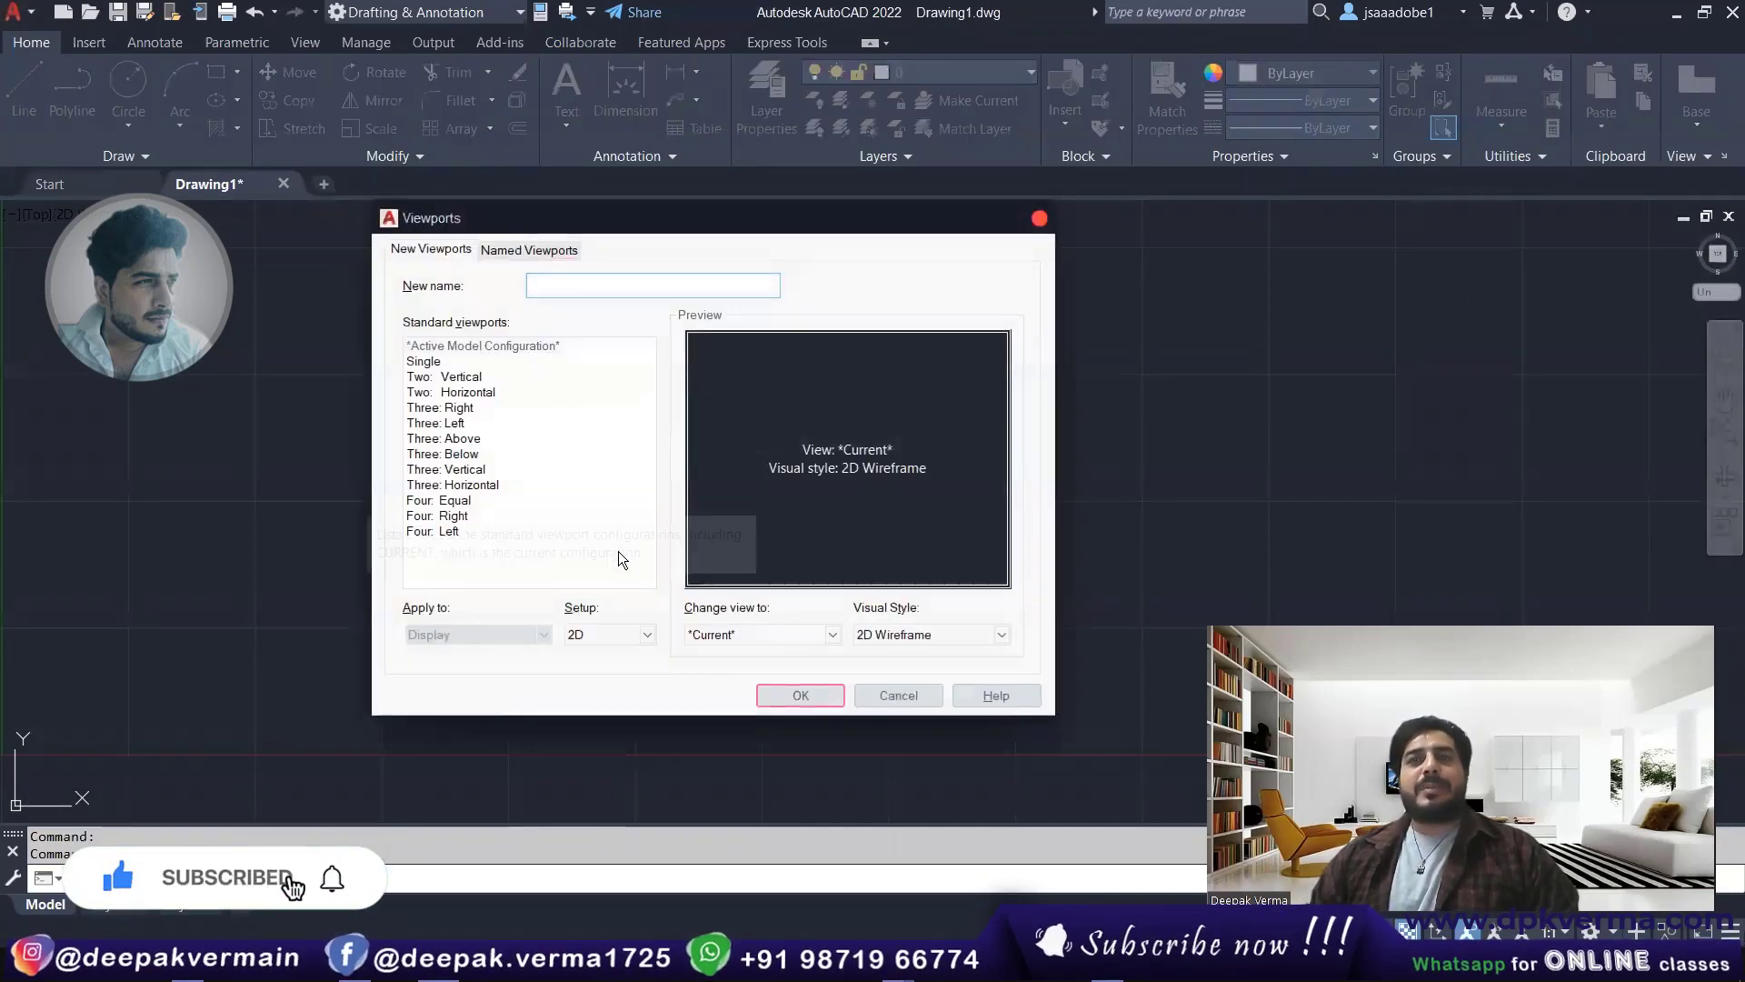
{"action": "left_click", "coordinate": [447, 376]}
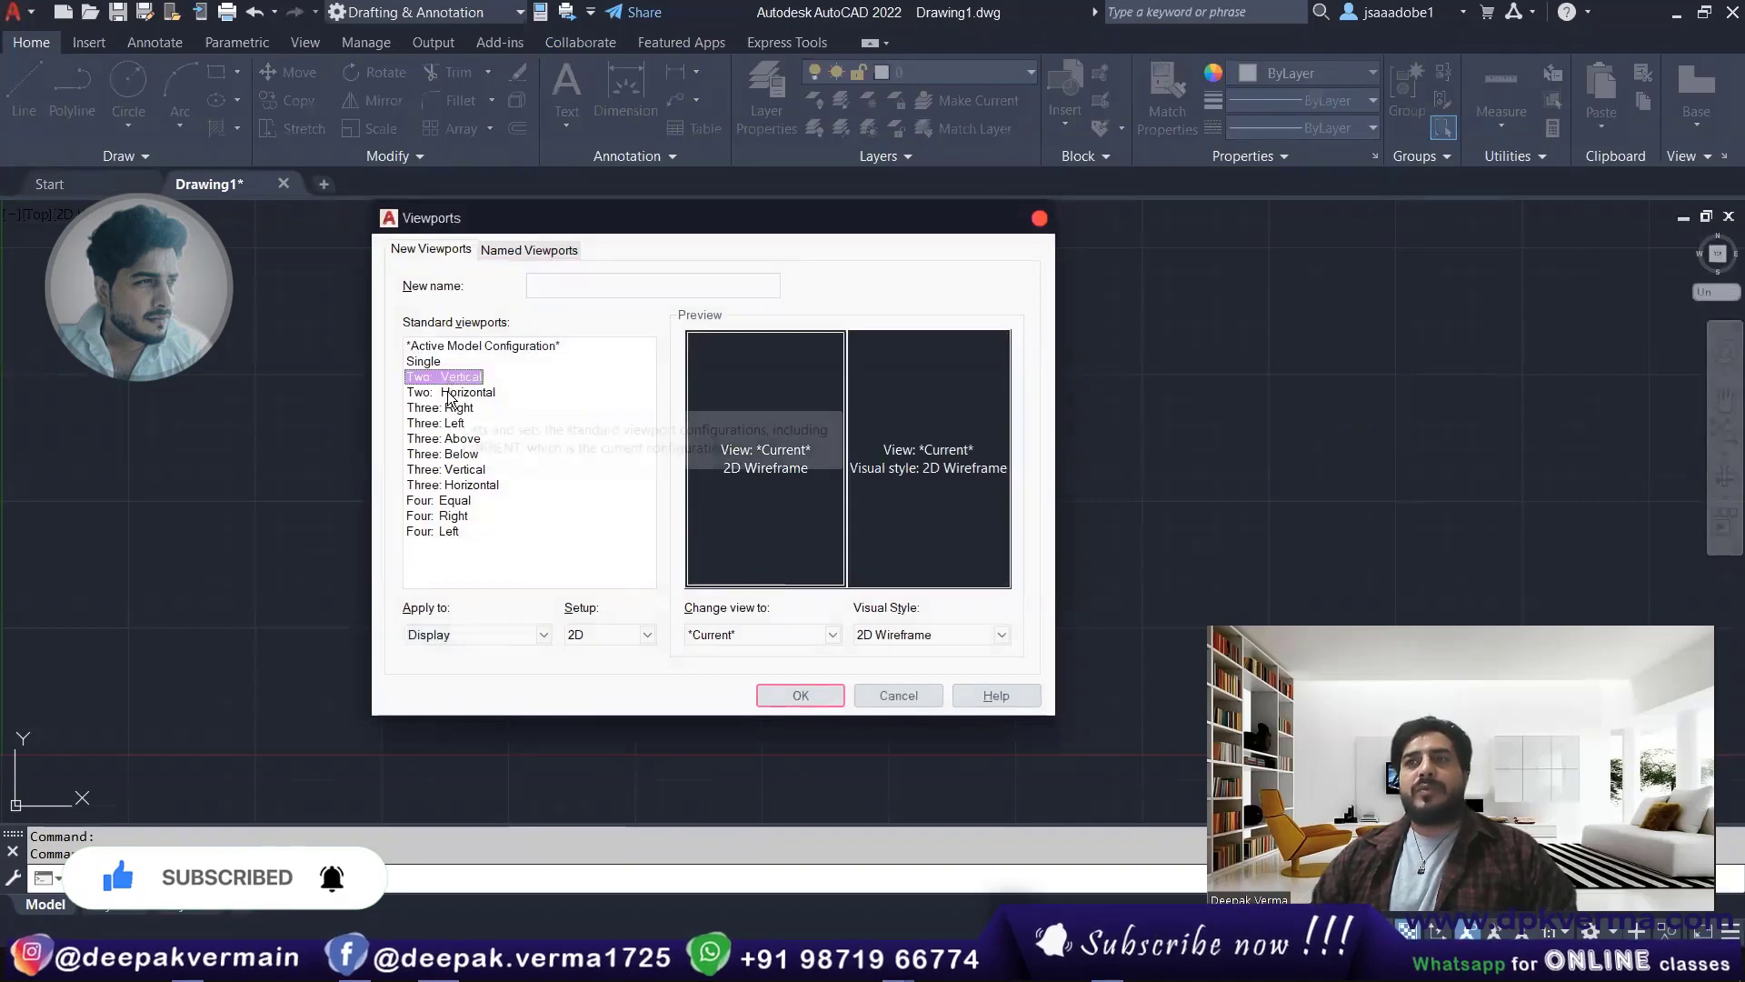
{"action": "left_click", "coordinate": [450, 392]}
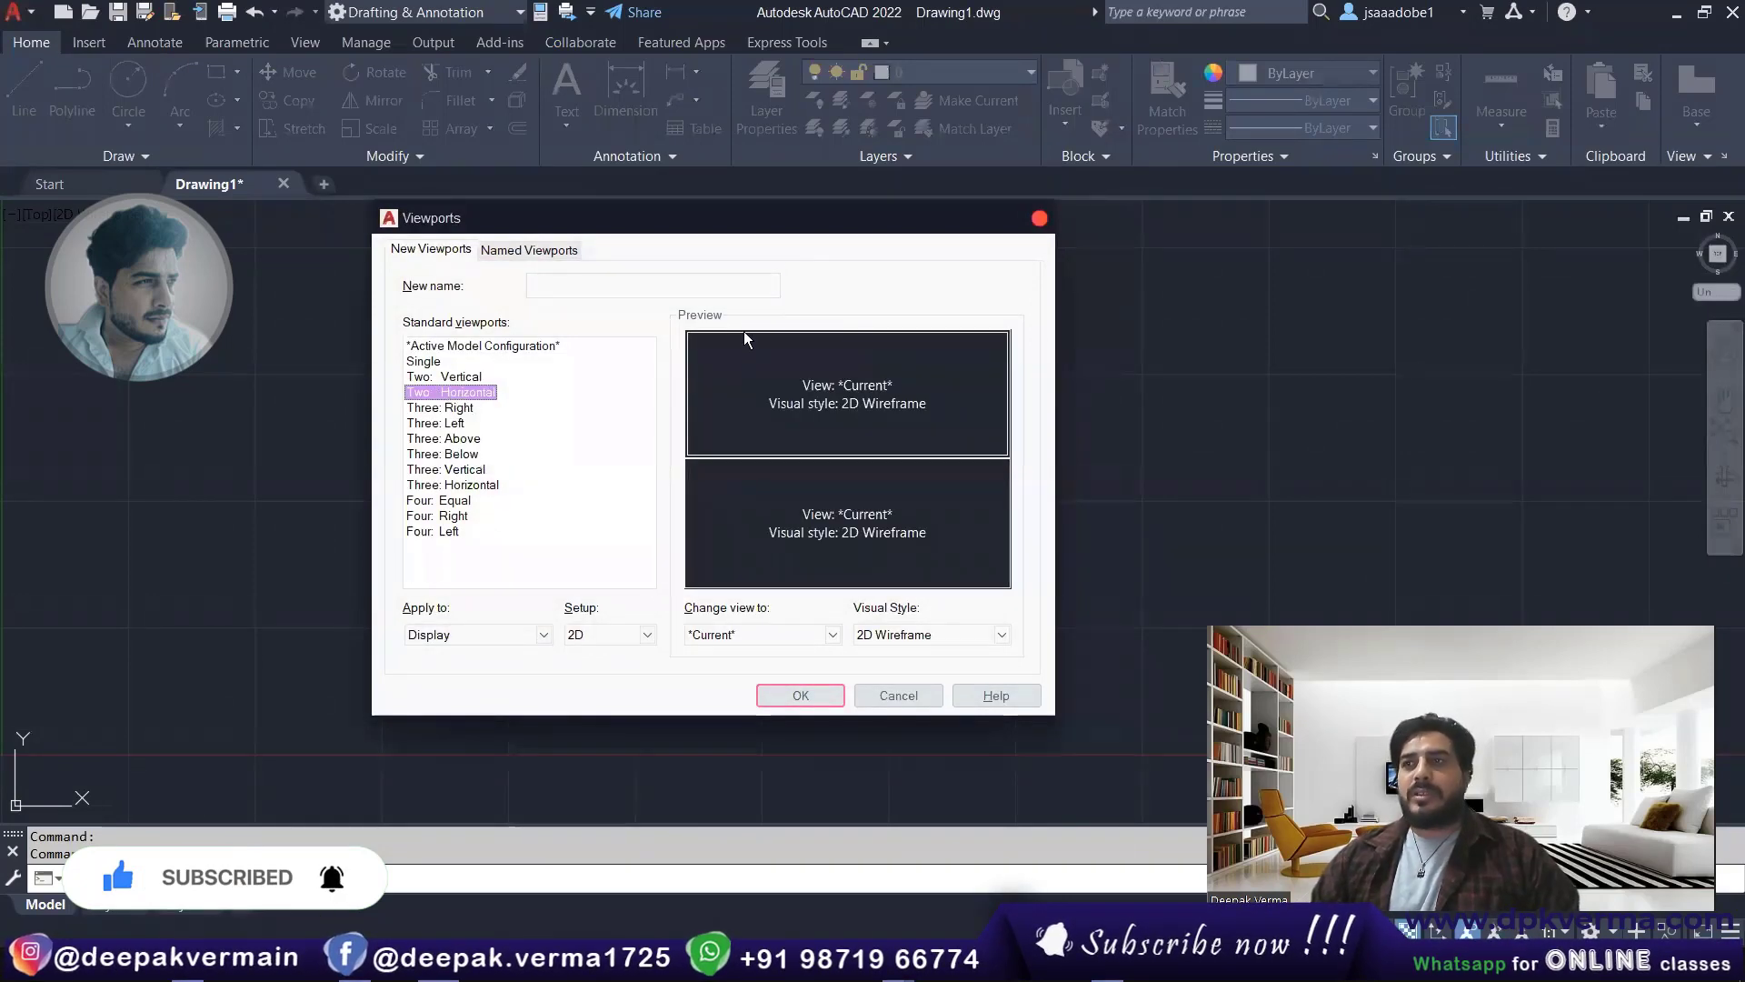
{"action": "left_click", "coordinate": [445, 407]}
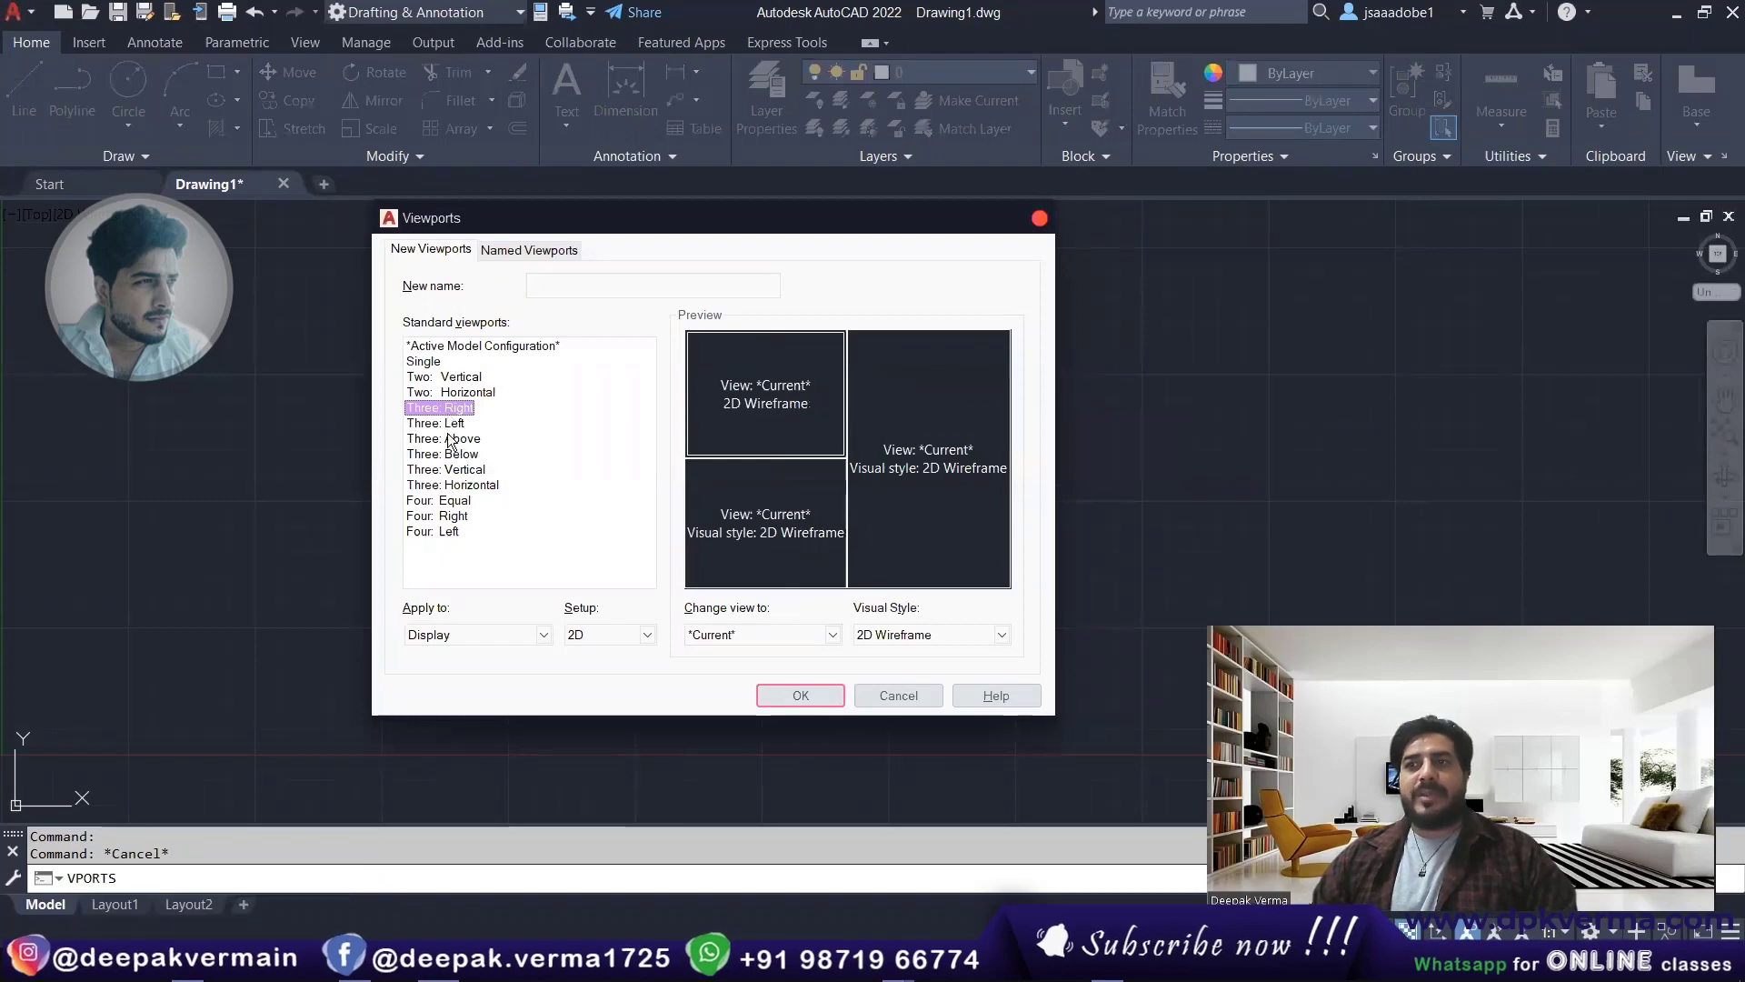
{"action": "left_click", "coordinate": [447, 517]}
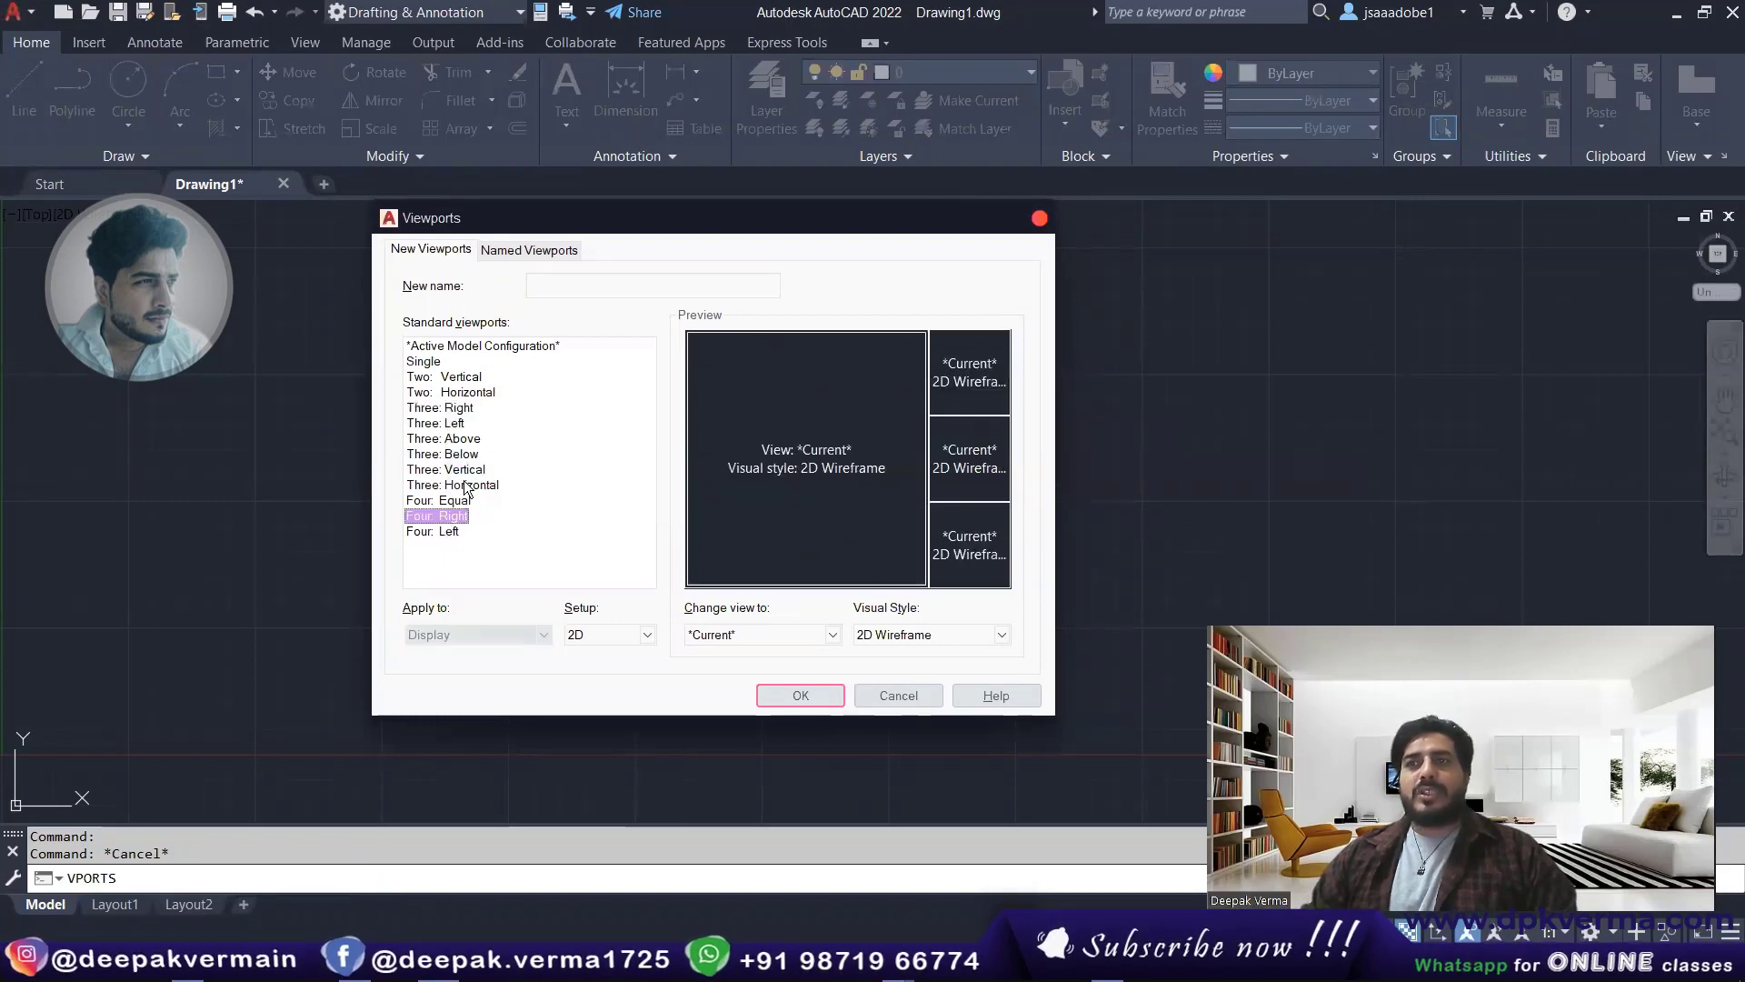
{"action": "left_click", "coordinate": [459, 376]}
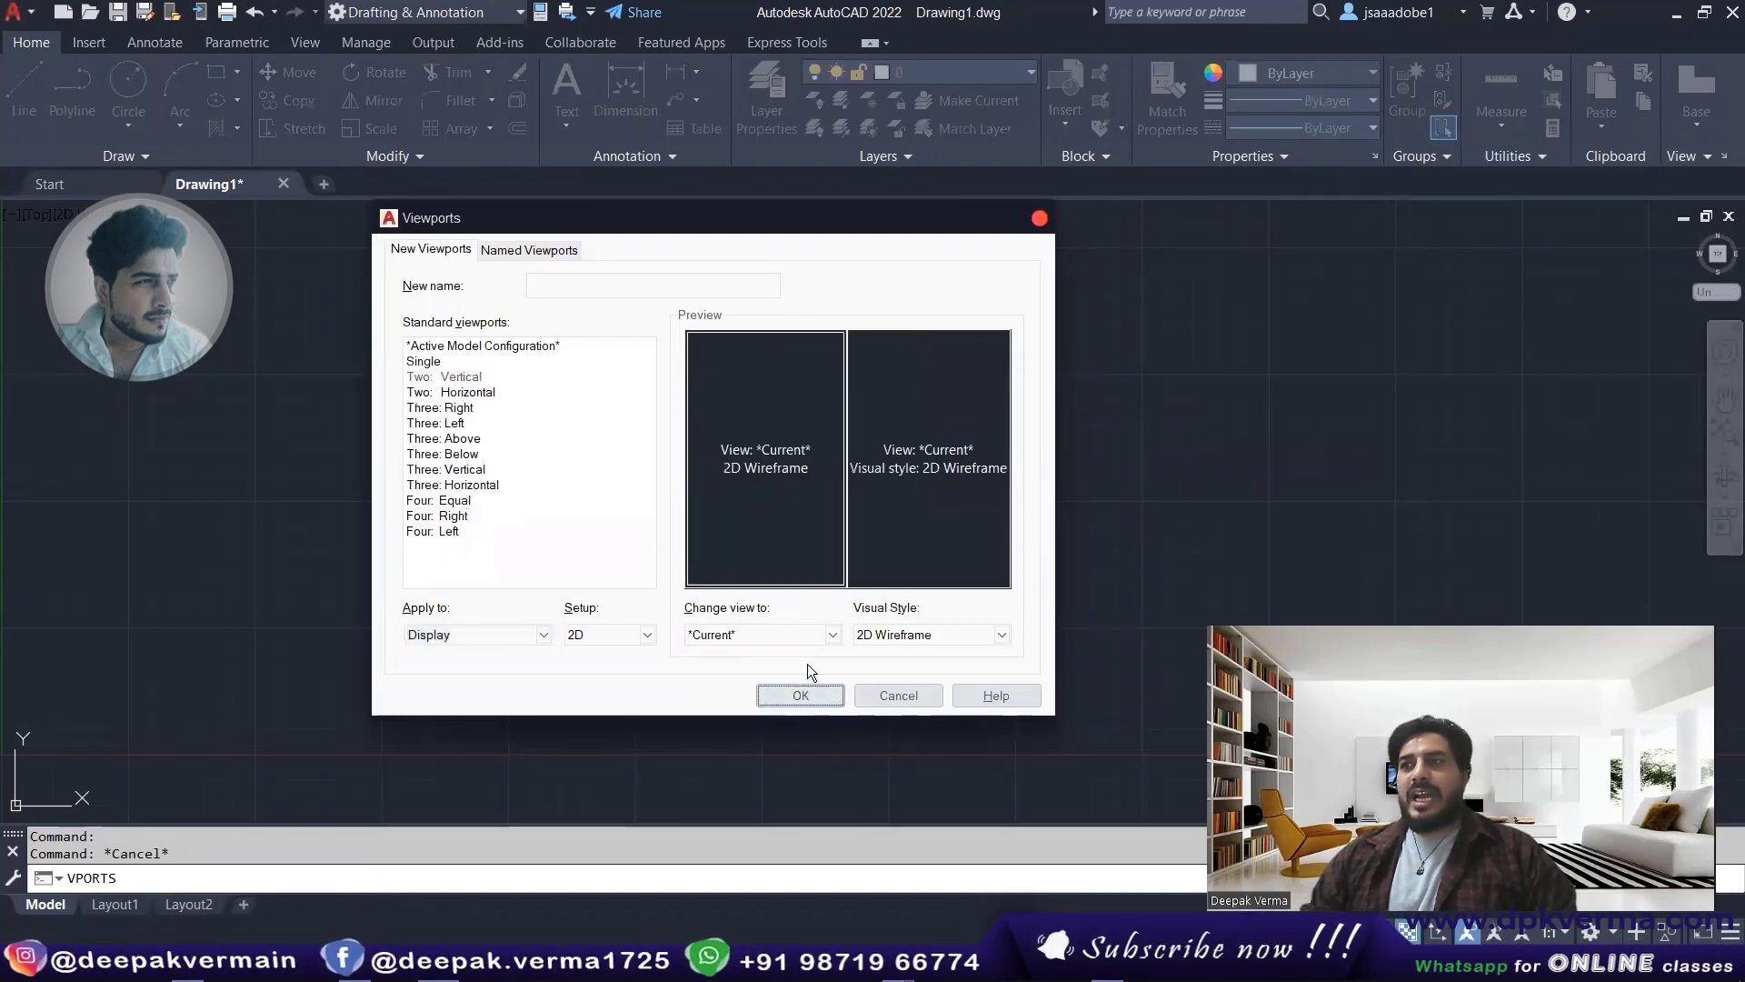
{"action": "left_click", "coordinate": [801, 694]}
- Apply the Four: Right viewport layout, then the Three: Vertical layout
{"action": "key", "text": "Return"}
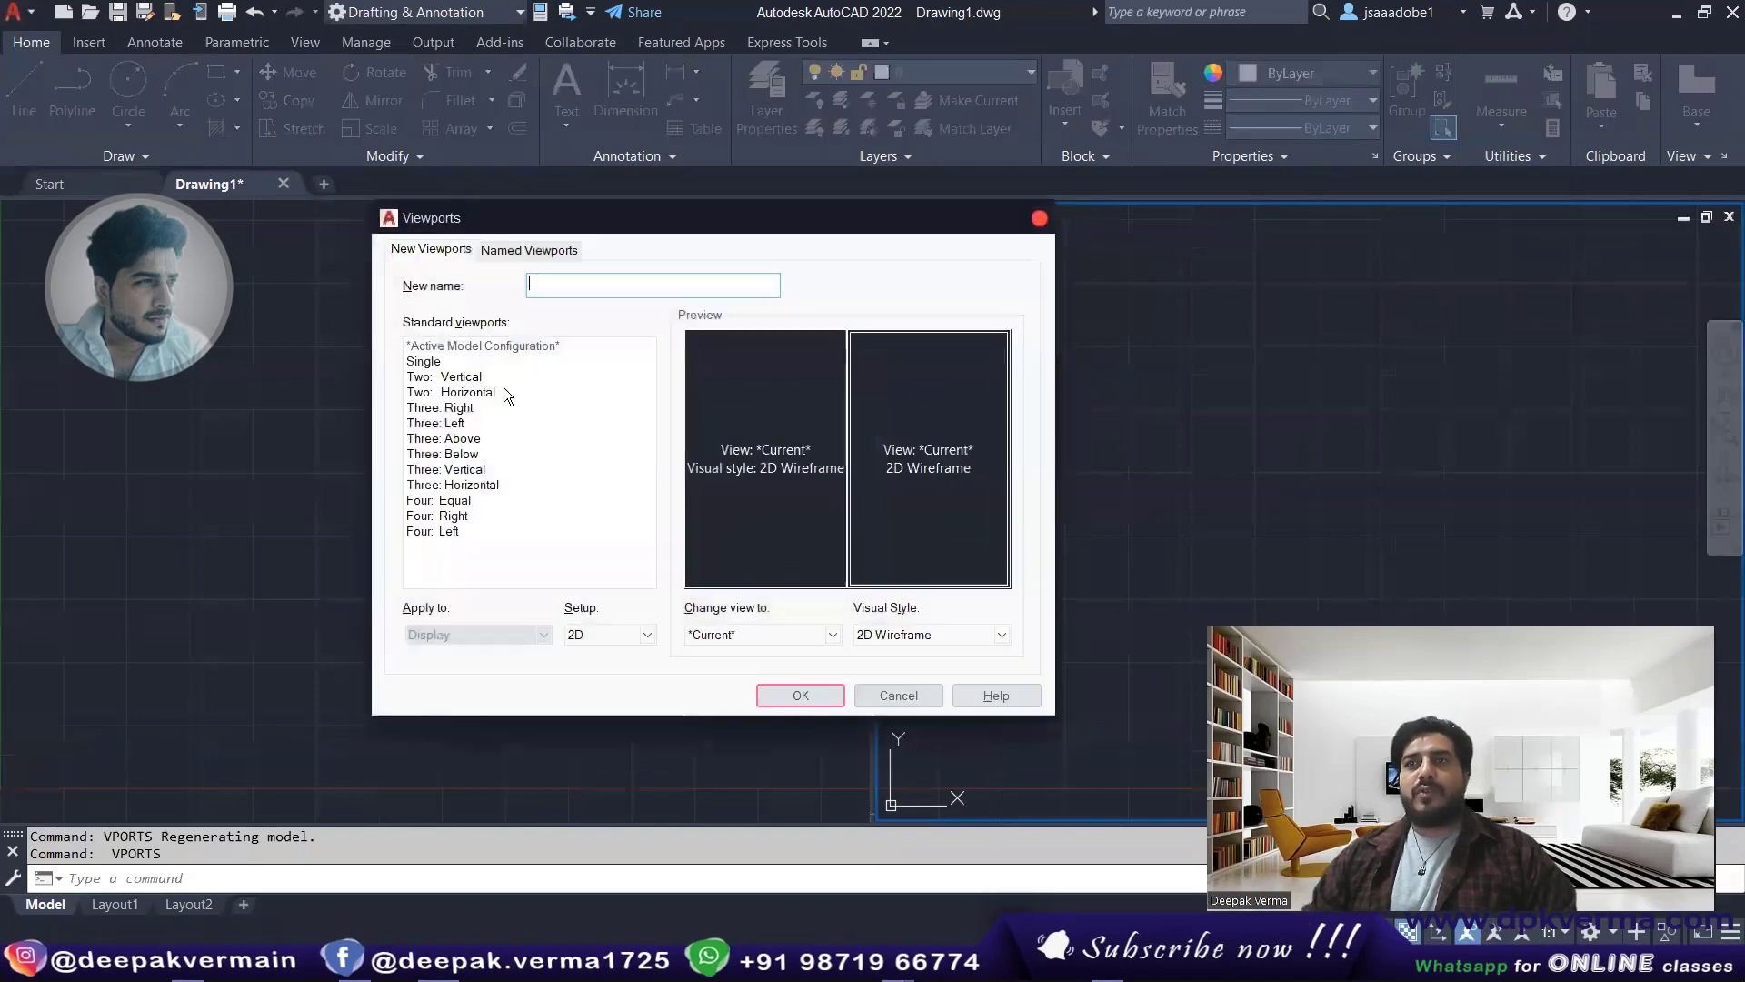
{"action": "left_click", "coordinate": [459, 518]}
{"action": "left_click", "coordinate": [800, 695]}
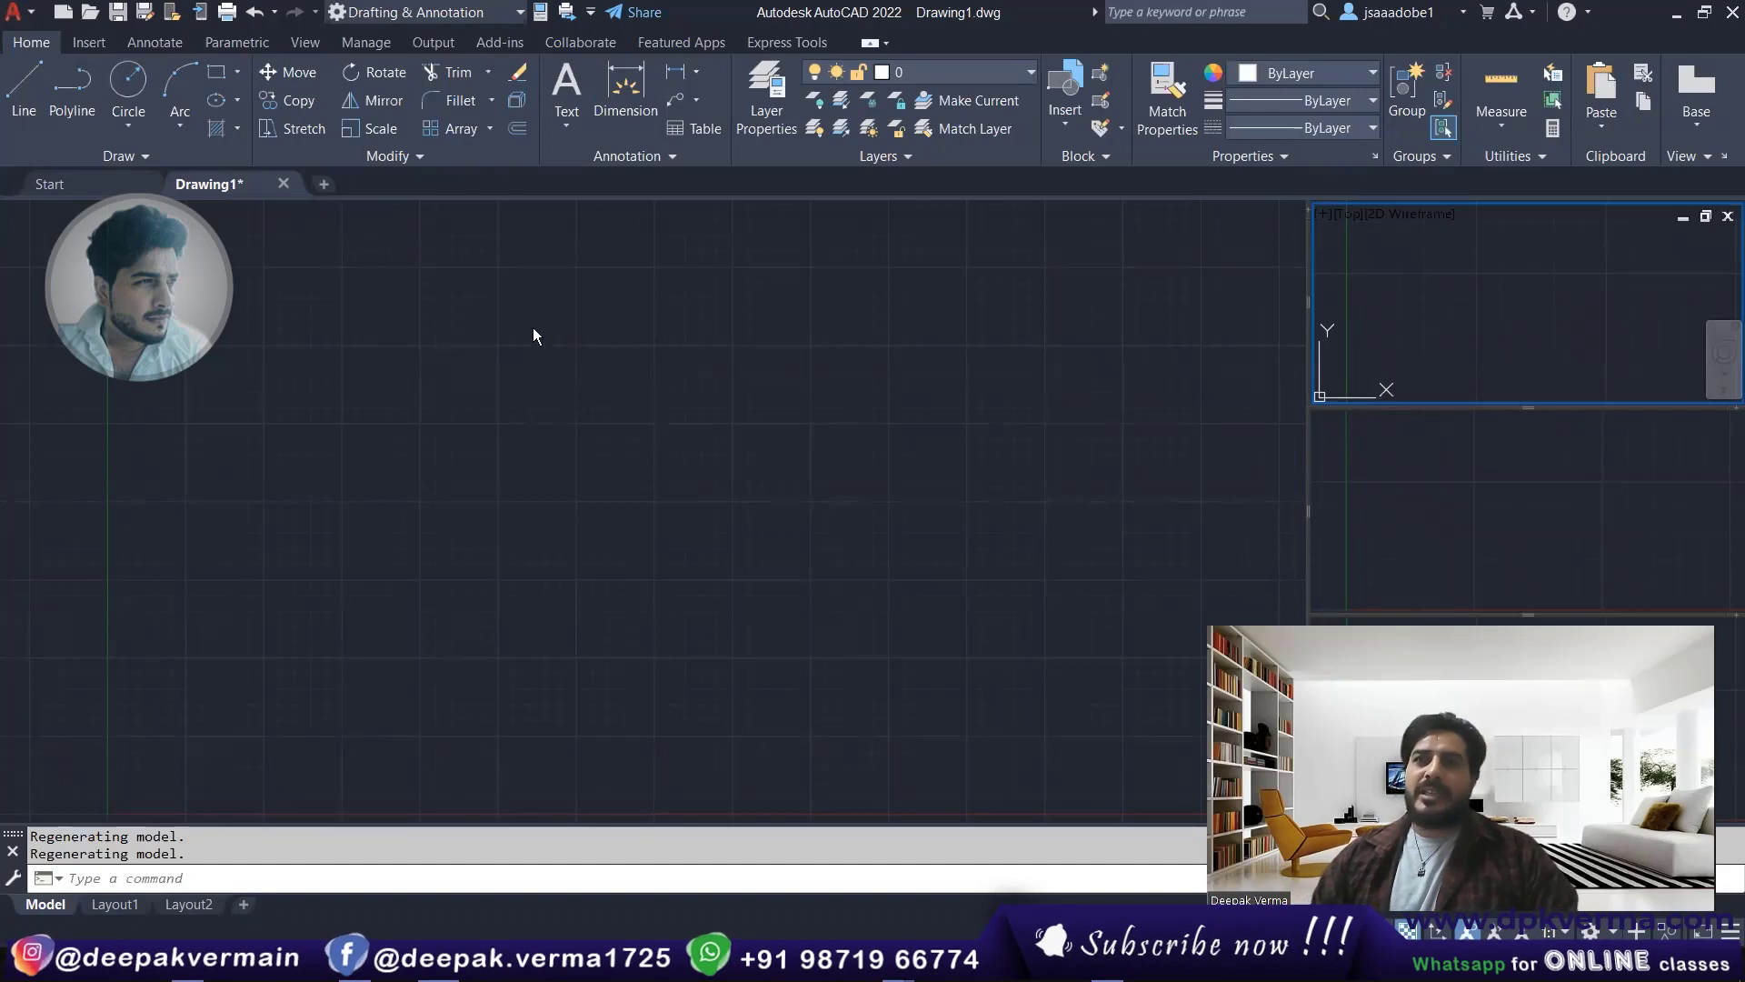
{"action": "type", "text": "vports"}
{"action": "key", "text": "Return"}
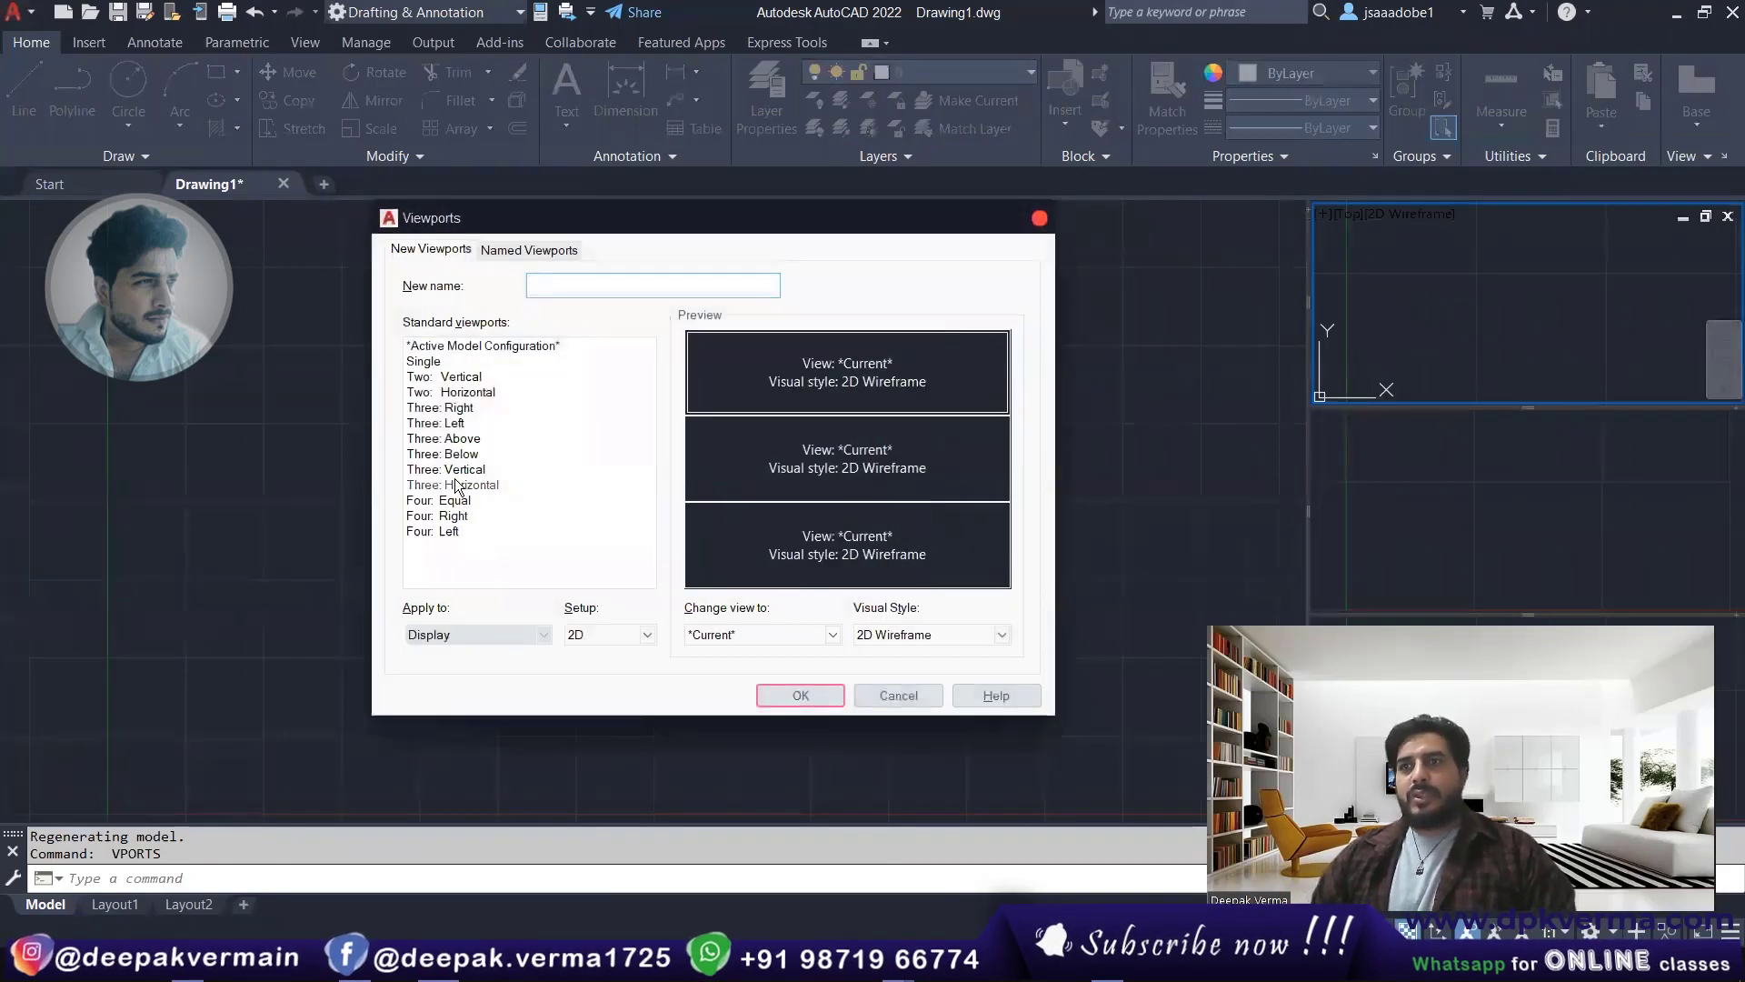
{"action": "left_click", "coordinate": [454, 470]}
{"action": "left_click", "coordinate": [800, 696]}
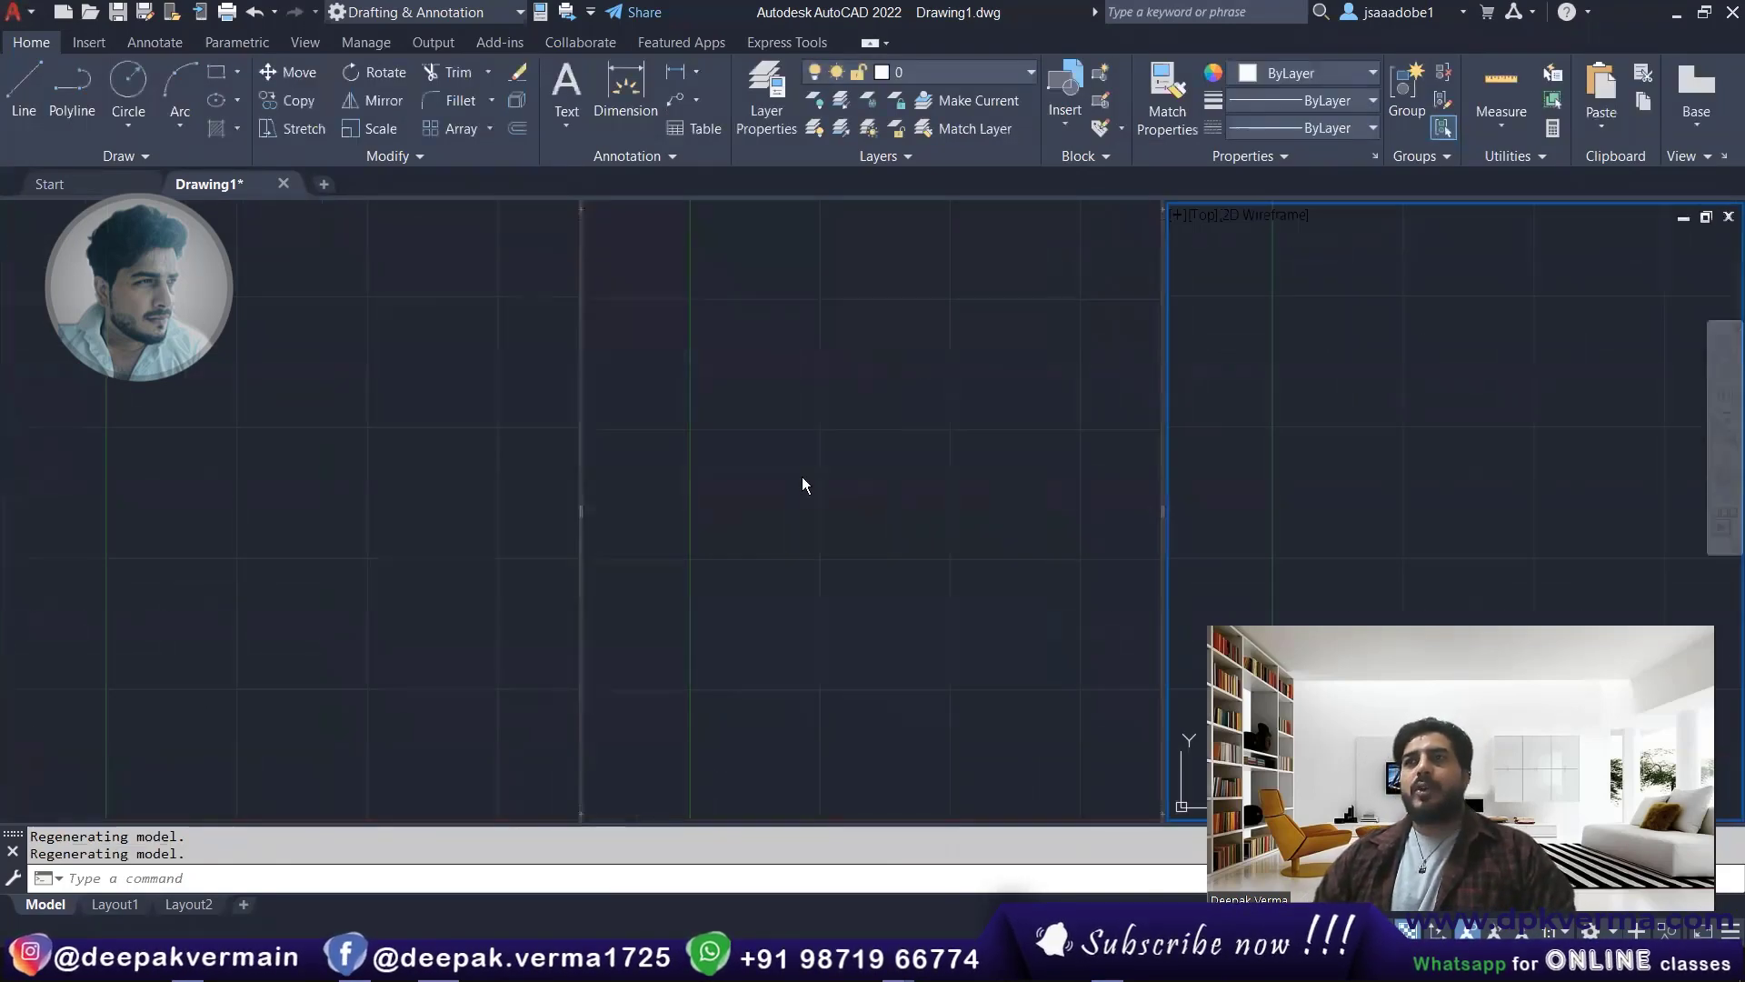
- Restore a single viewport and return to the quiz document
{"action": "right_click", "coordinate": [683, 415]}
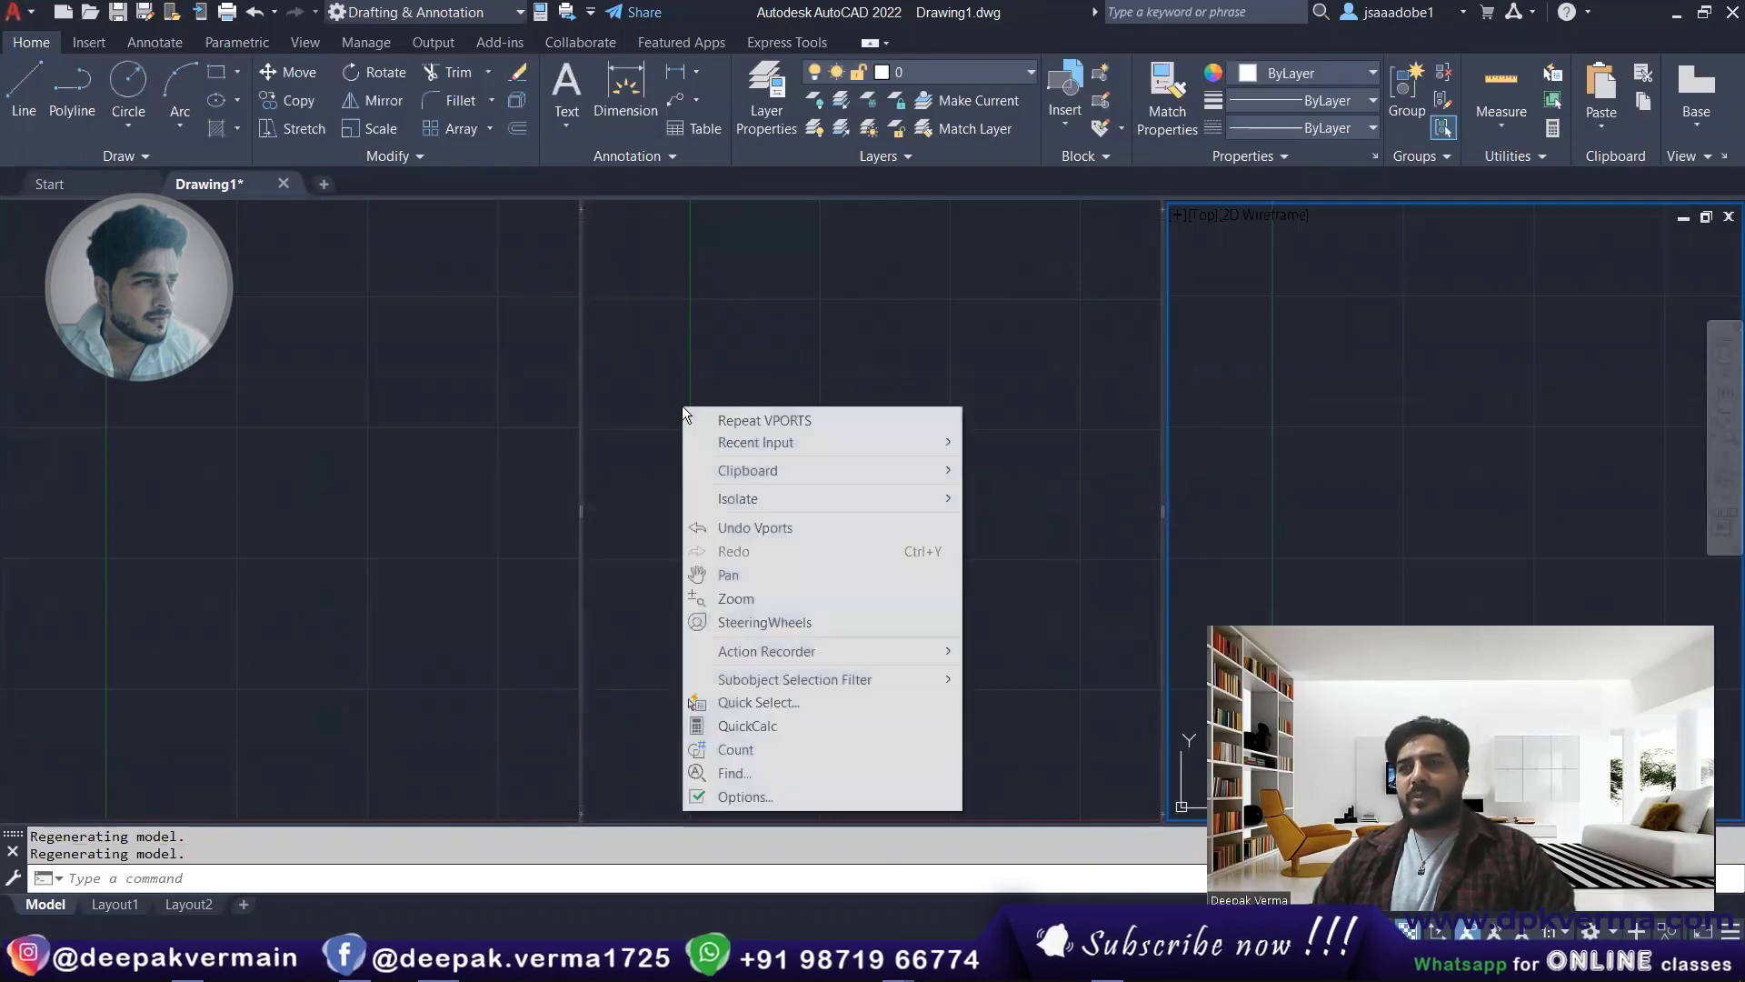
{"action": "left_click", "coordinate": [718, 417]}
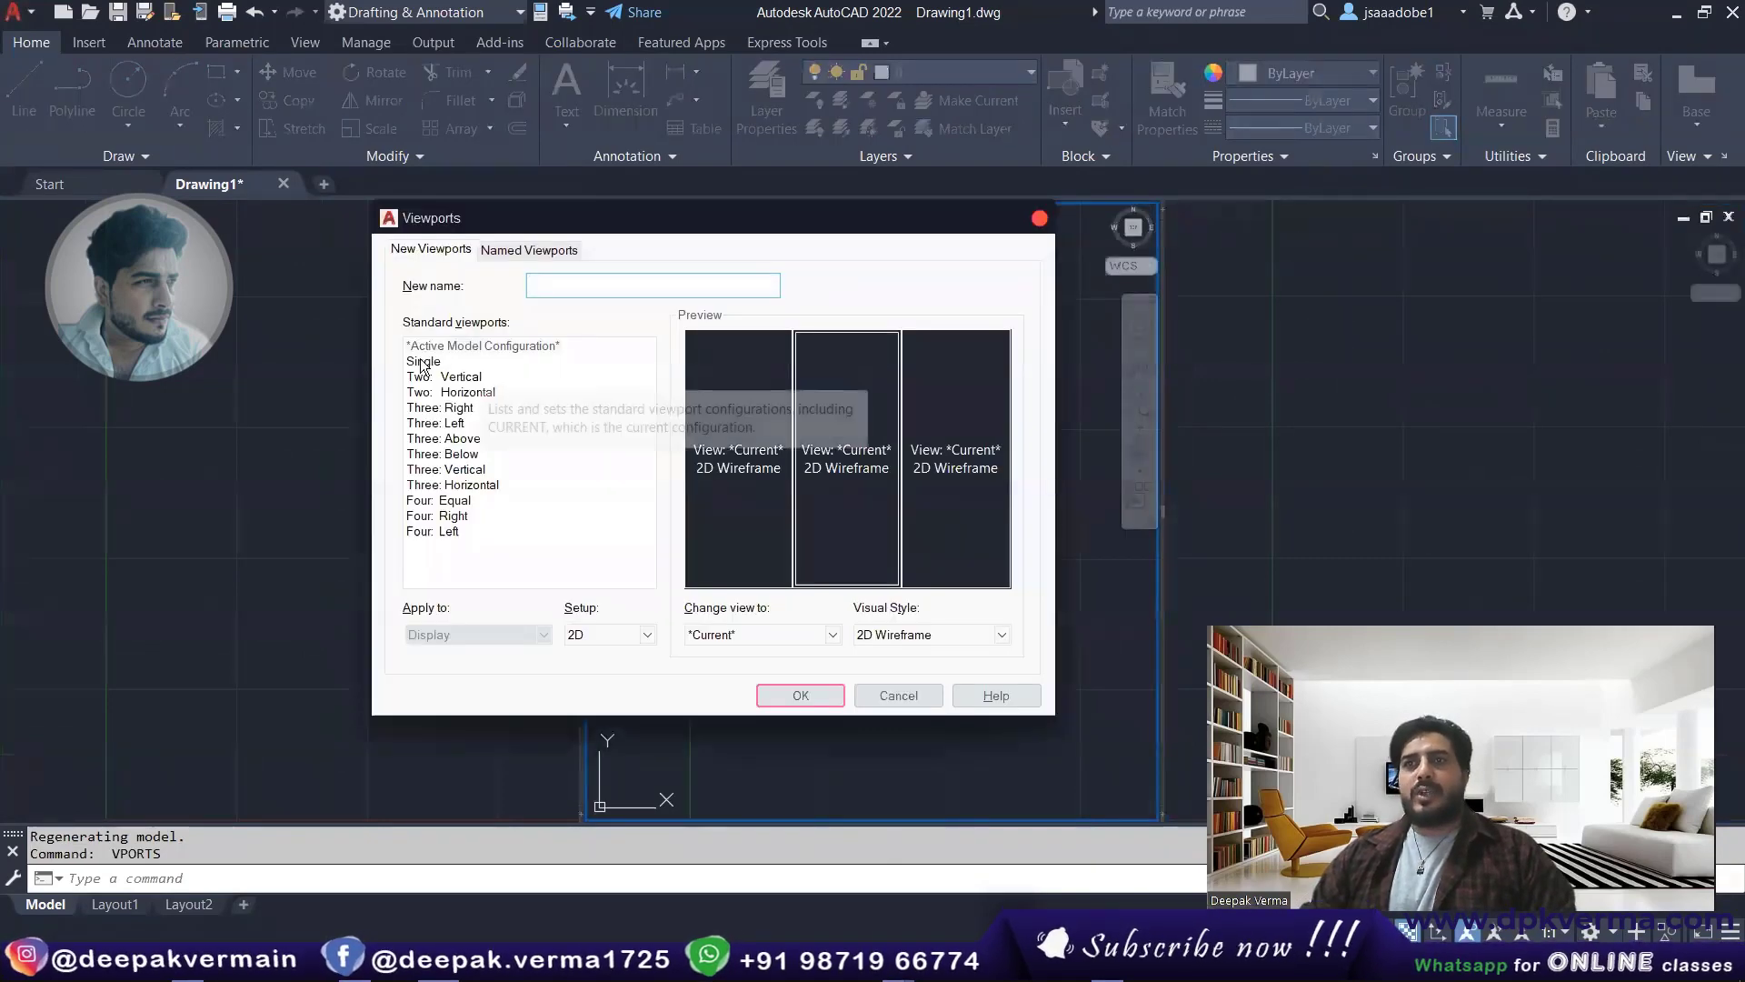
{"action": "left_click", "coordinate": [501, 362]}
{"action": "left_click", "coordinate": [800, 696]}
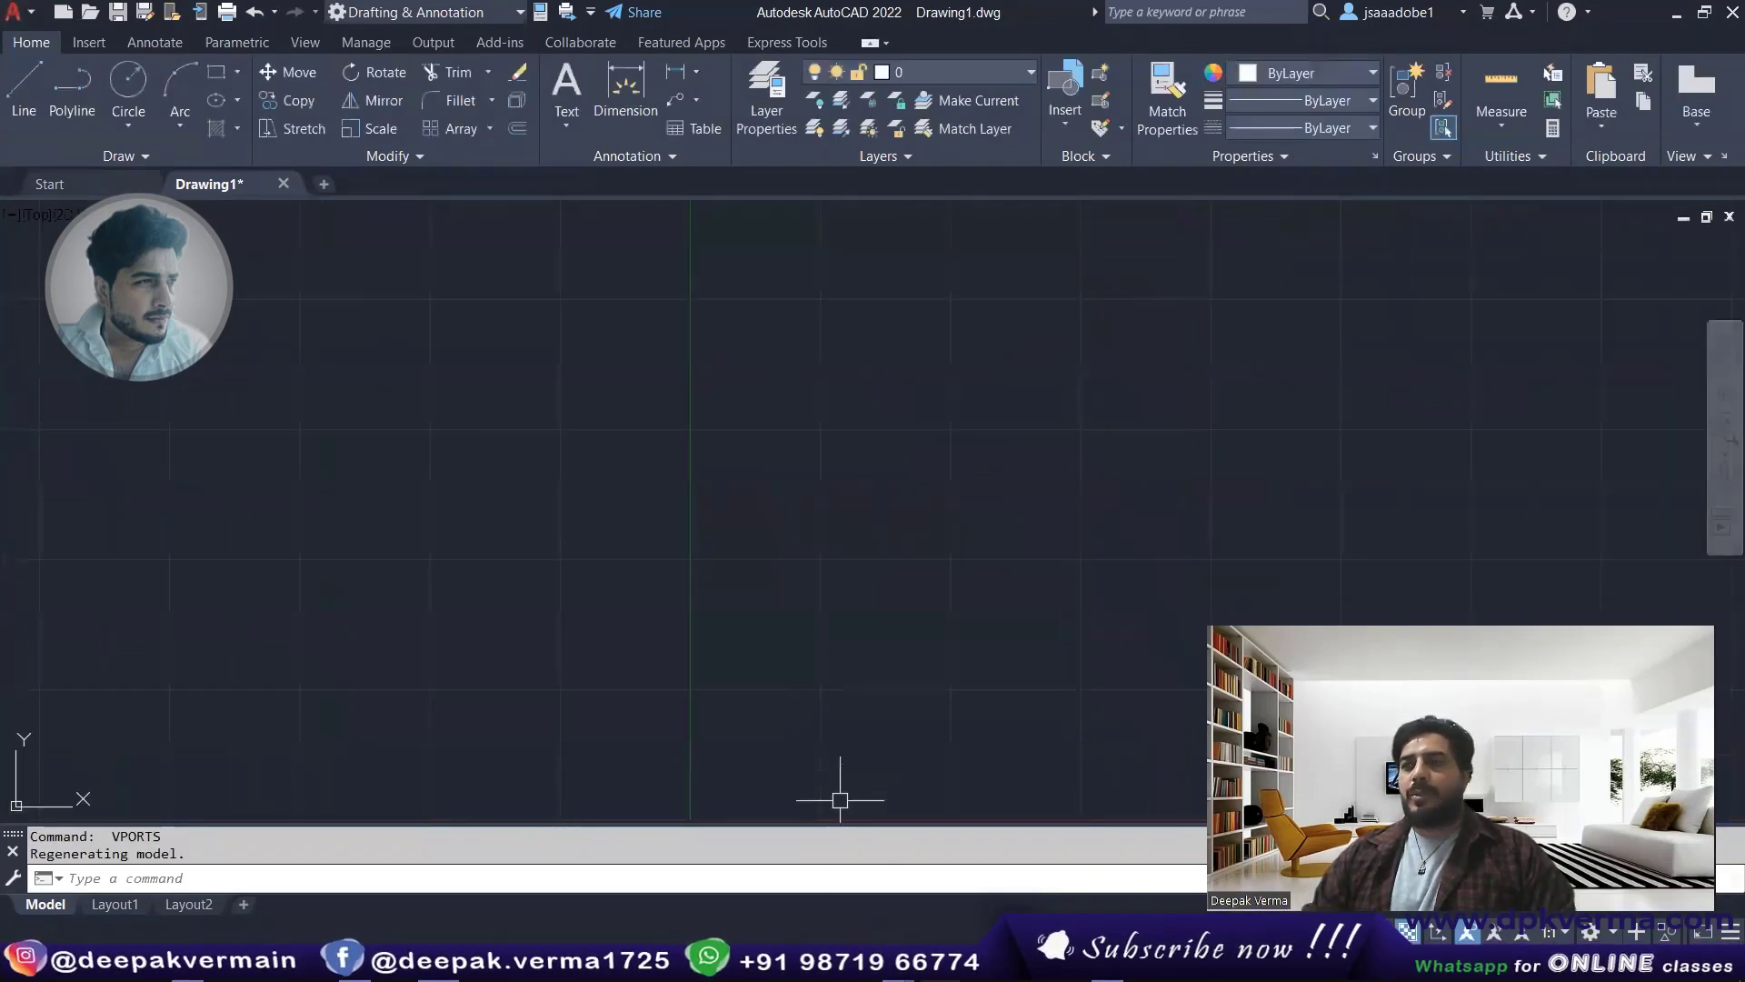
{"action": "key", "text": "alt+Tab"}
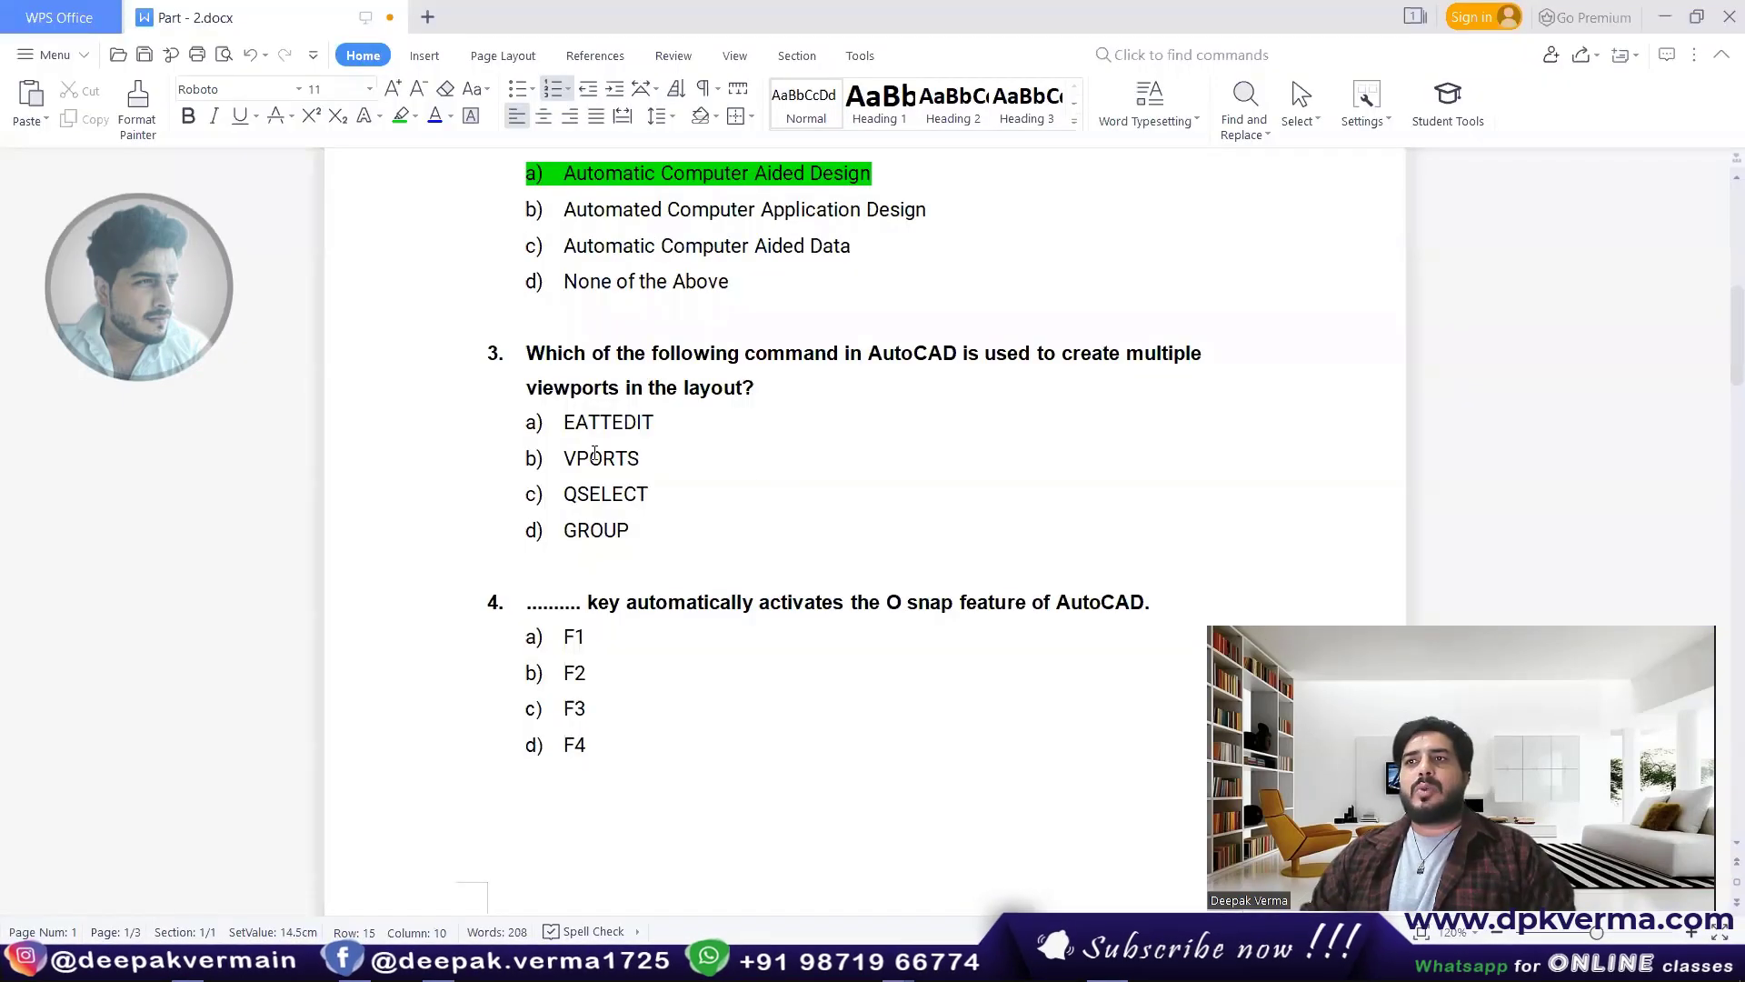
- Highlight VPORTS green as question 3's answer, then toggle object snap with F3
{"action": "double_click", "coordinate": [621, 458]}
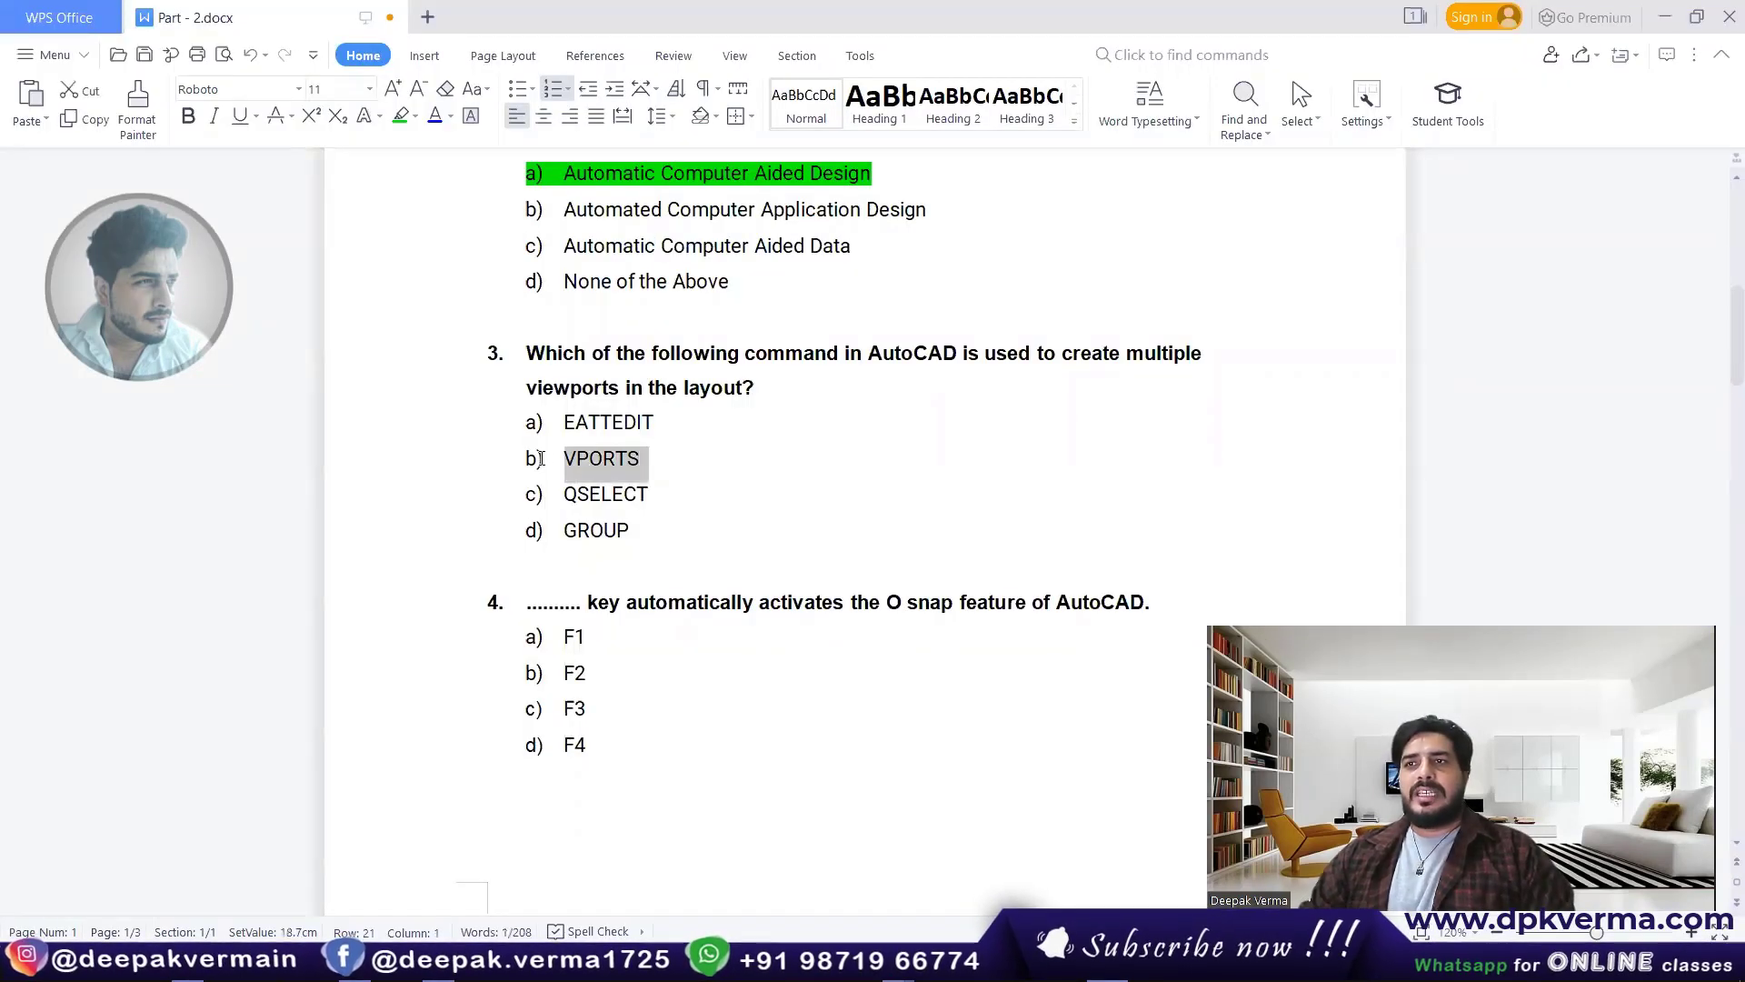
{"action": "left_click", "coordinate": [400, 115]}
{"action": "left_click", "coordinate": [718, 485]}
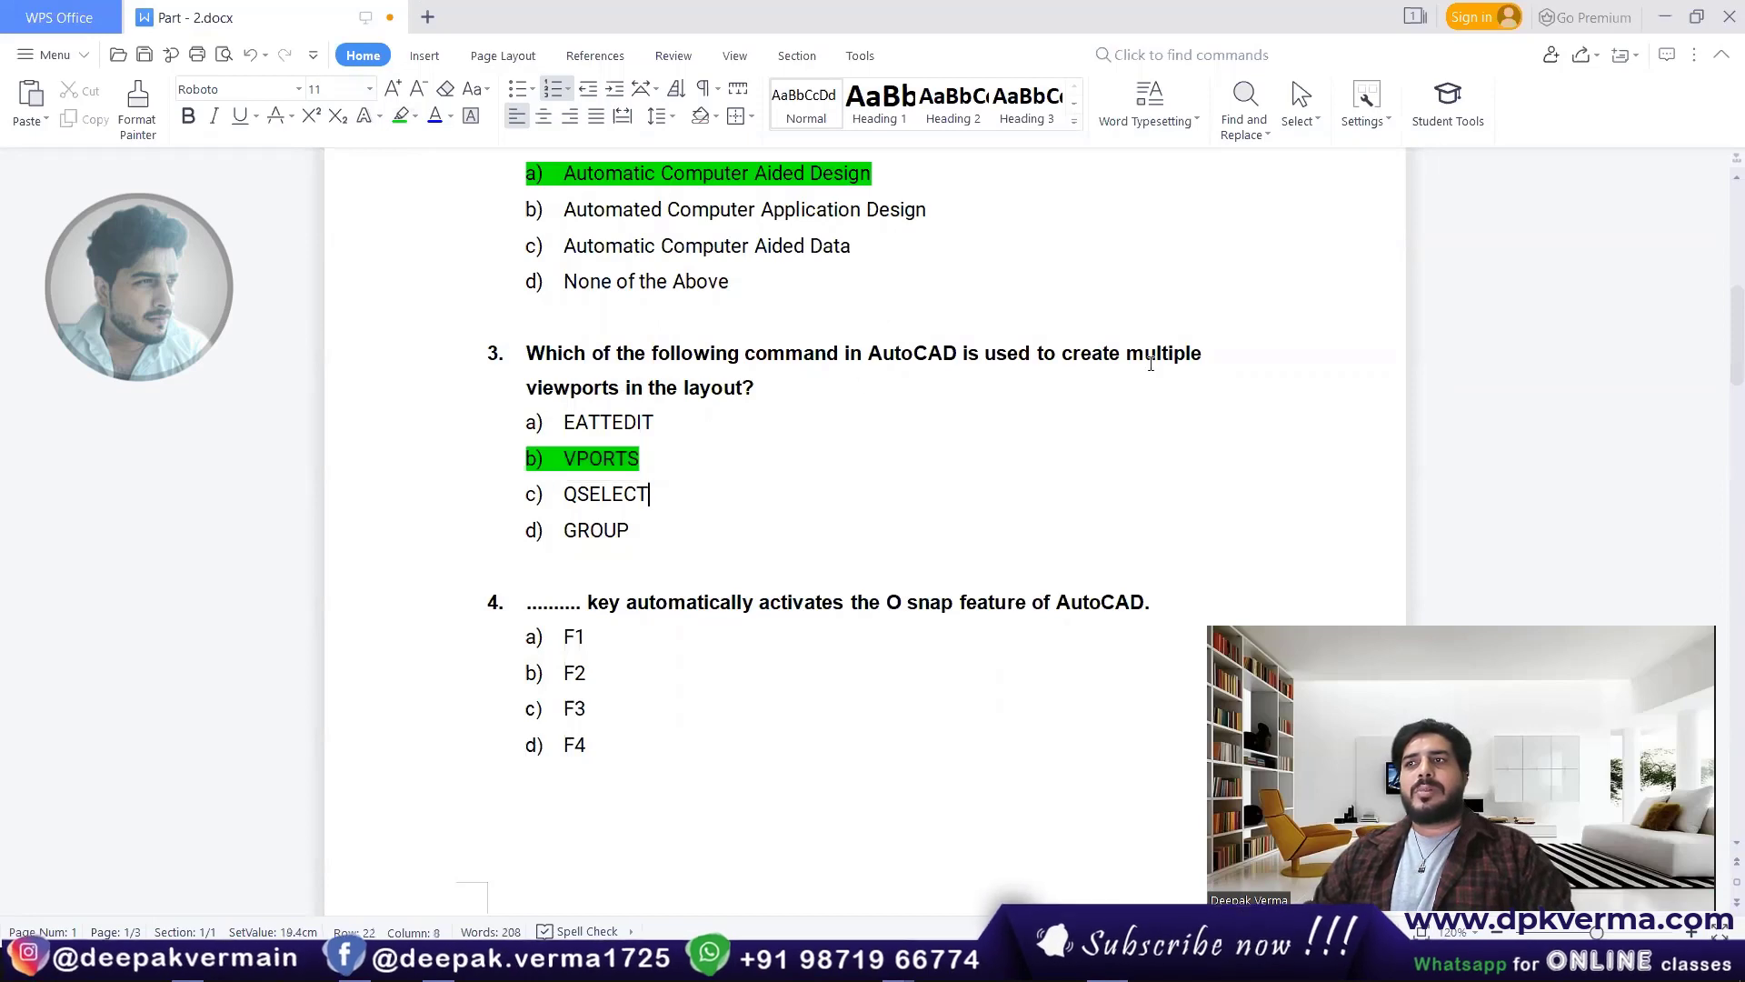
{"action": "scroll", "coordinate": [670, 500], "scroll_direction": "down", "scroll_amount": 3}
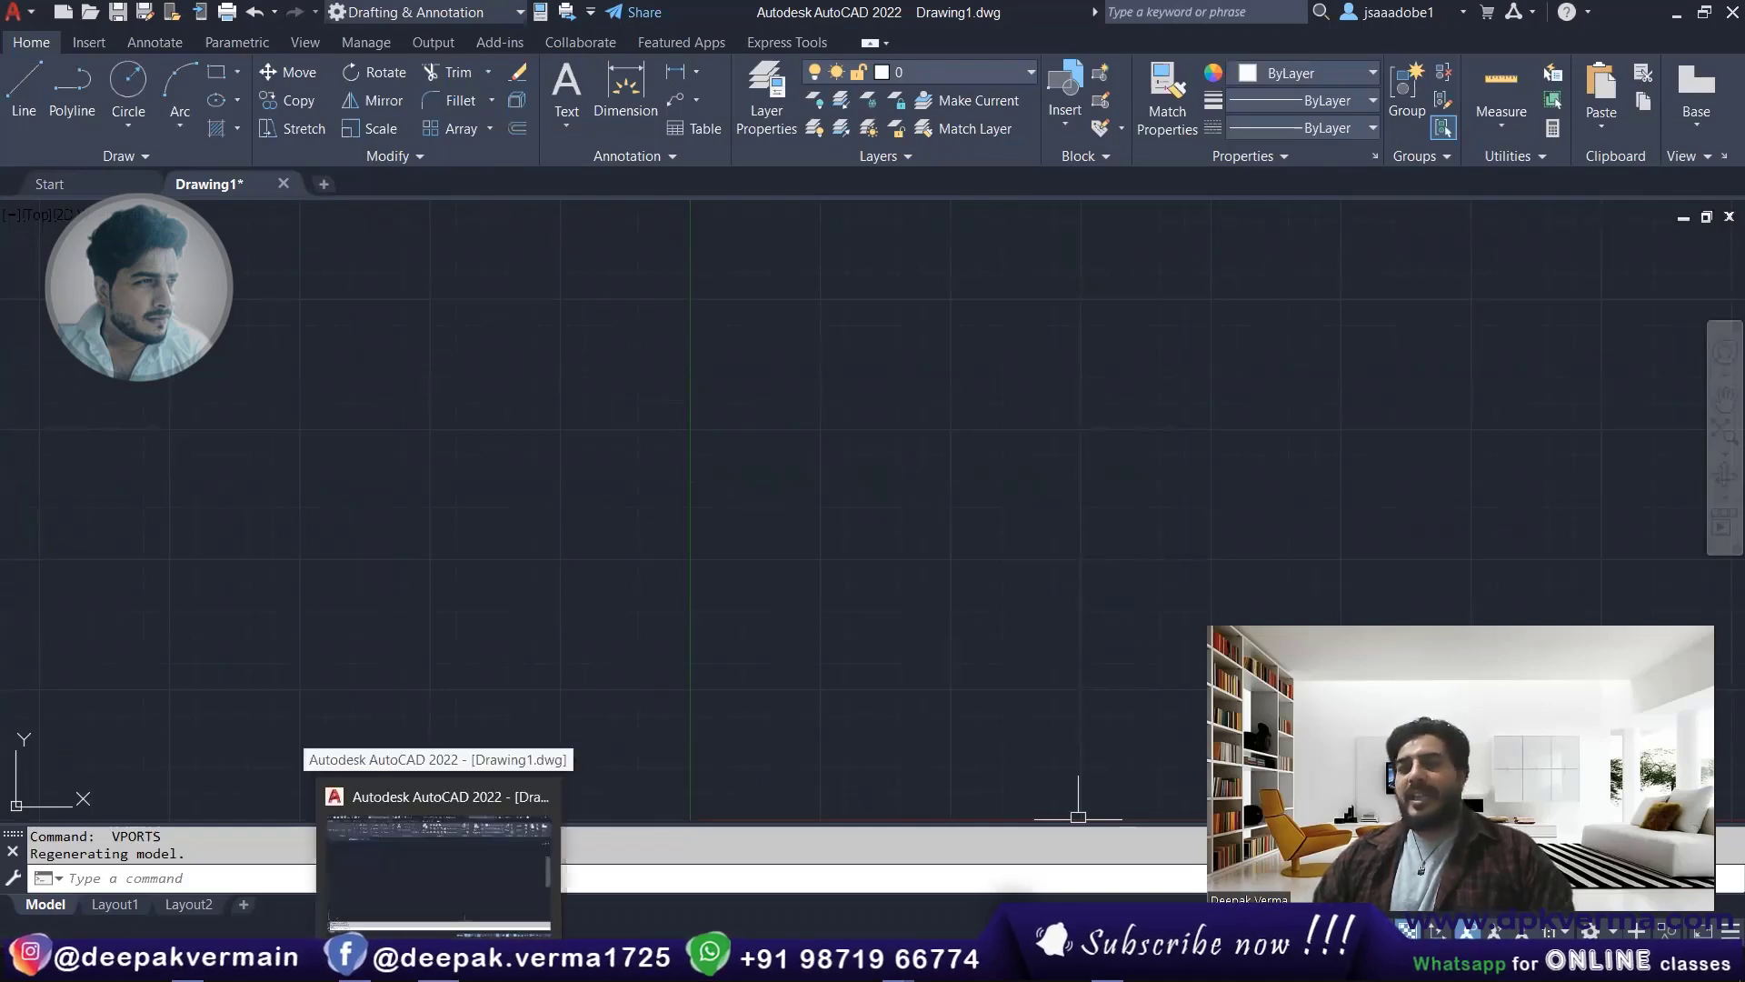
{"action": "key", "text": "F3"}
{"action": "key", "text": "F3"}
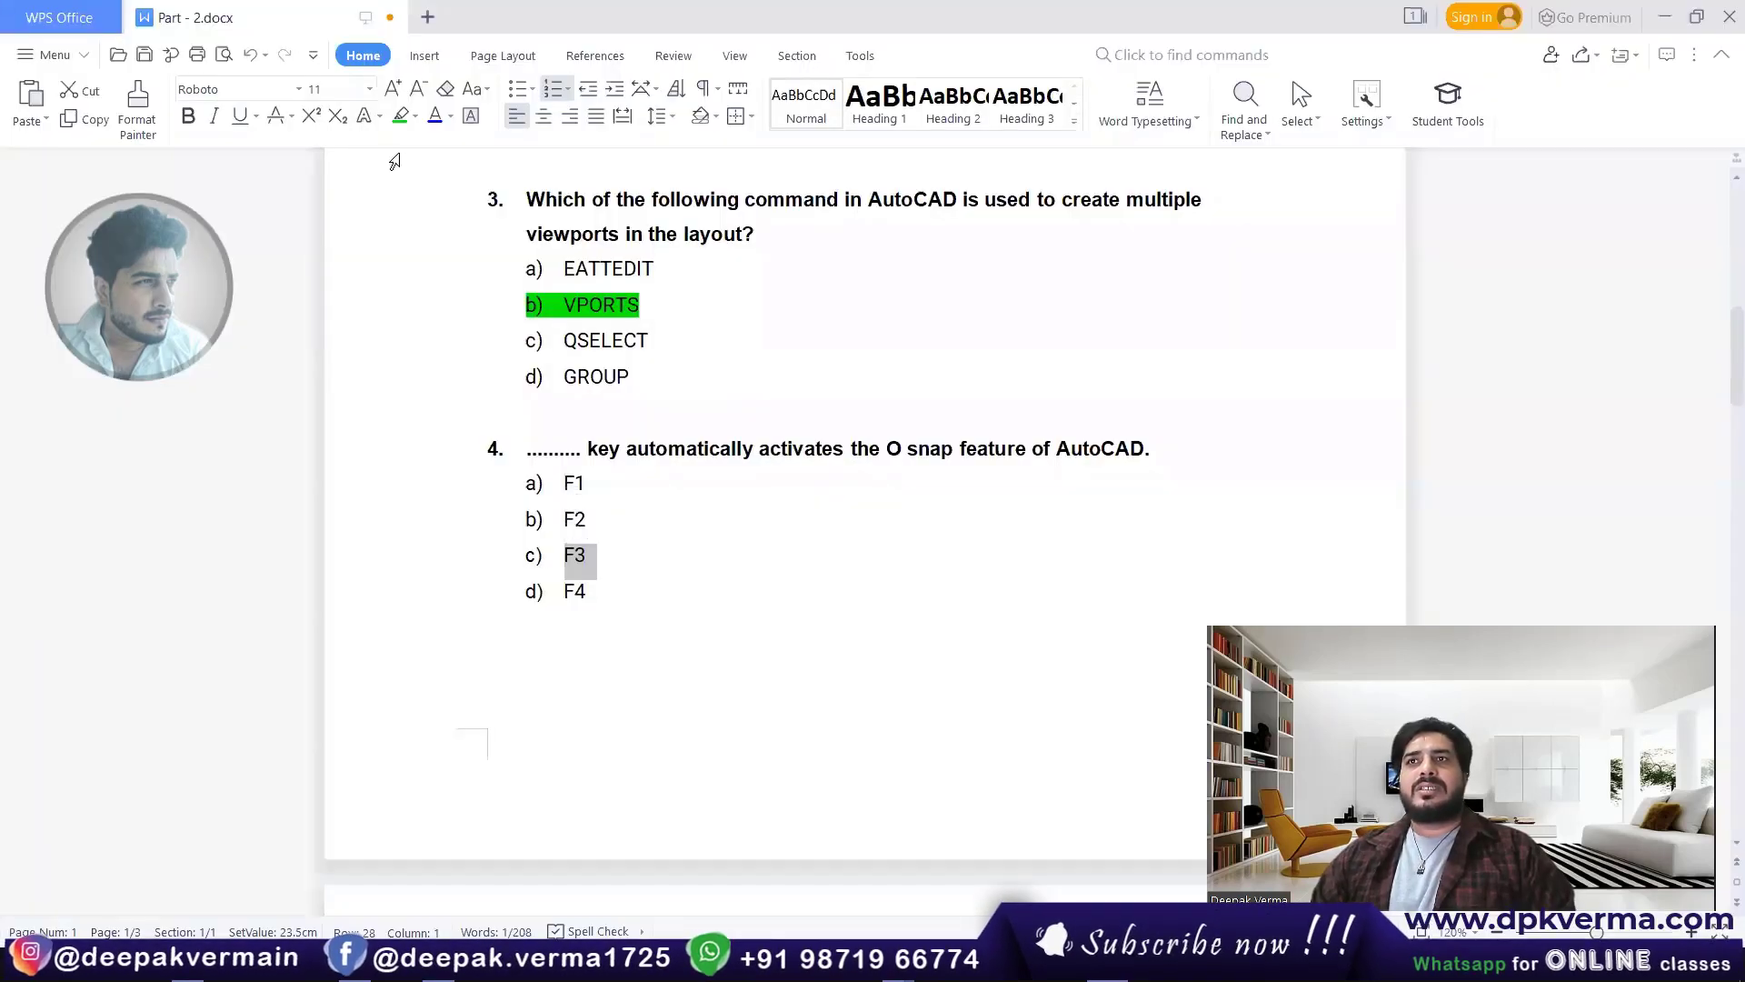
- Highlight F3 green as question 4's answer and scroll to page 2's questions
{"action": "left_click", "coordinate": [400, 116]}
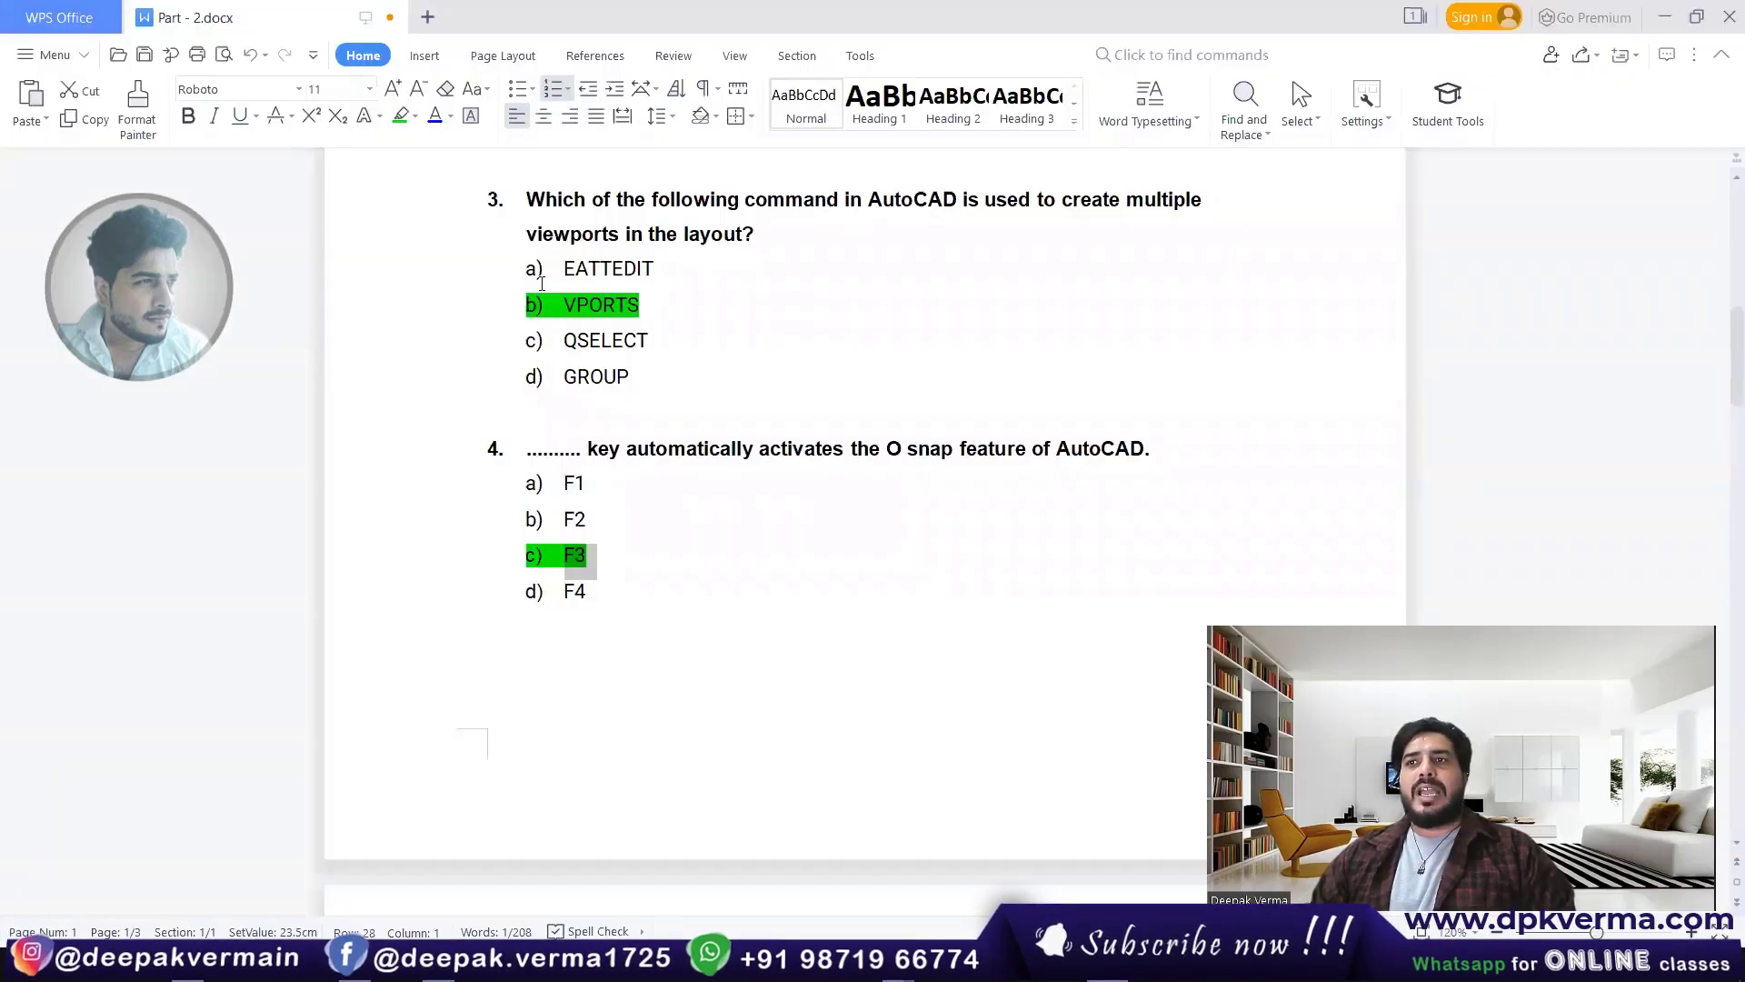
{"action": "left_click", "coordinate": [707, 529]}
{"action": "scroll", "coordinate": [666, 549], "scroll_direction": "down", "scroll_amount": 5}
{"action": "scroll", "coordinate": [655, 546], "scroll_direction": "down", "scroll_amount": 6}
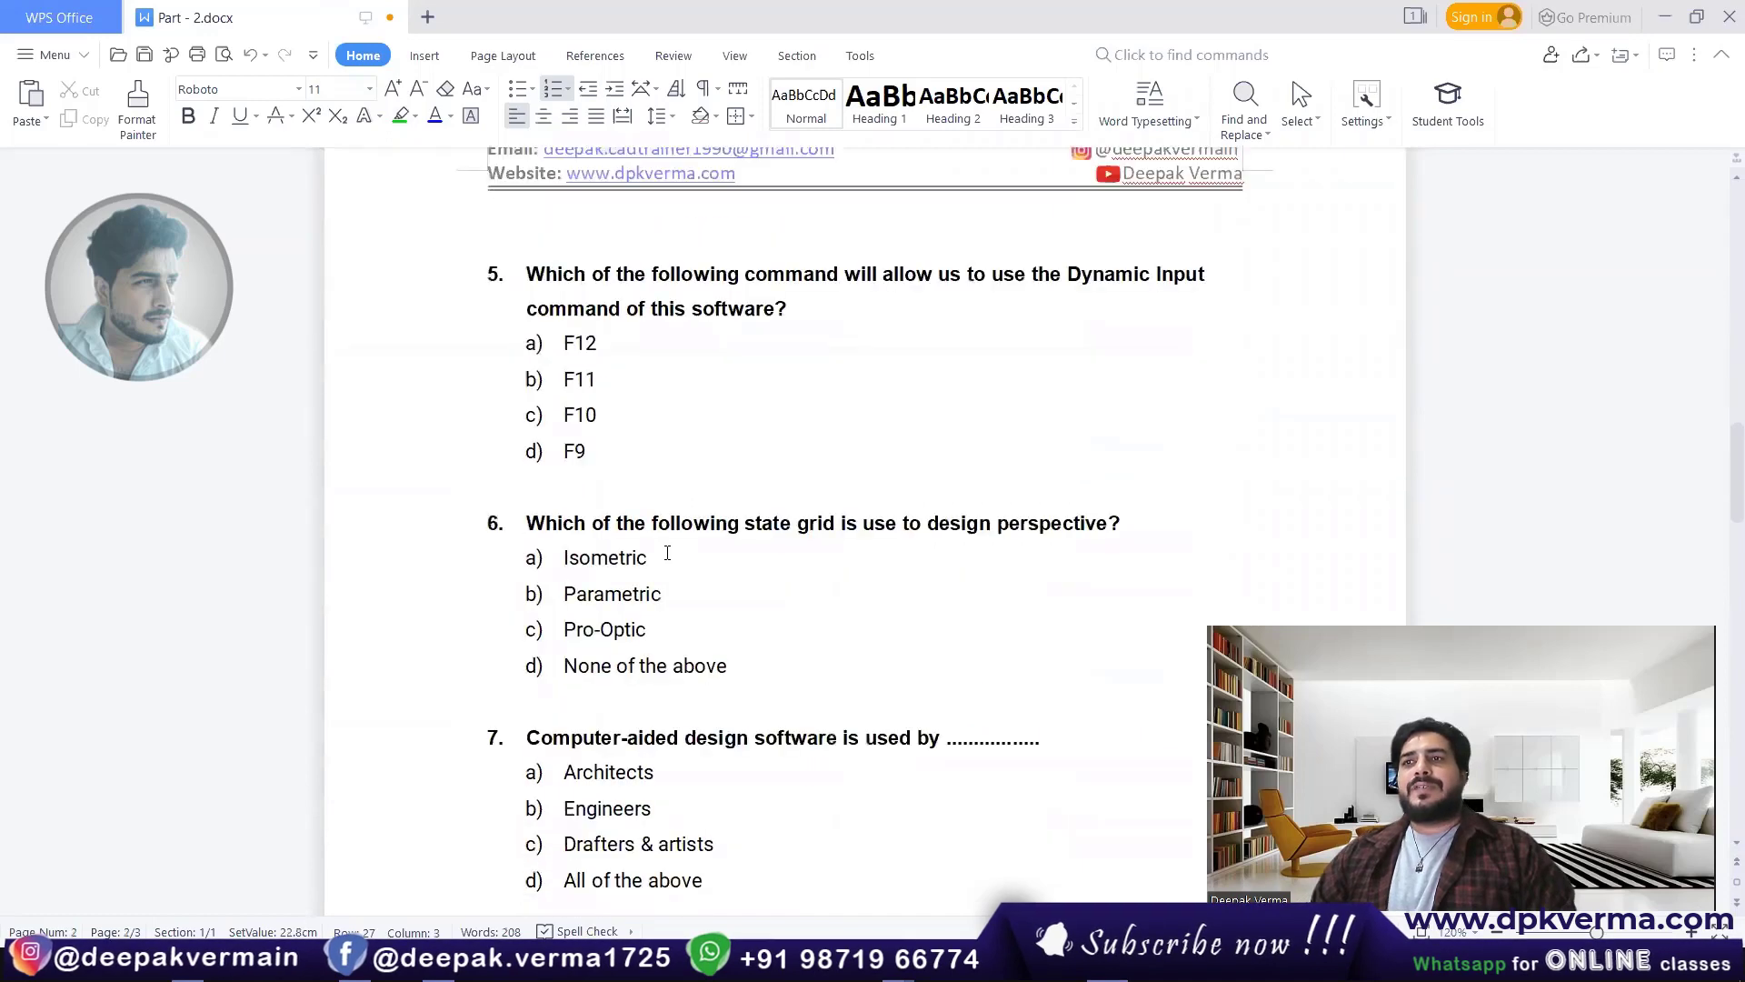
{"action": "scroll", "coordinate": [647, 543], "scroll_direction": "up", "scroll_amount": 1}
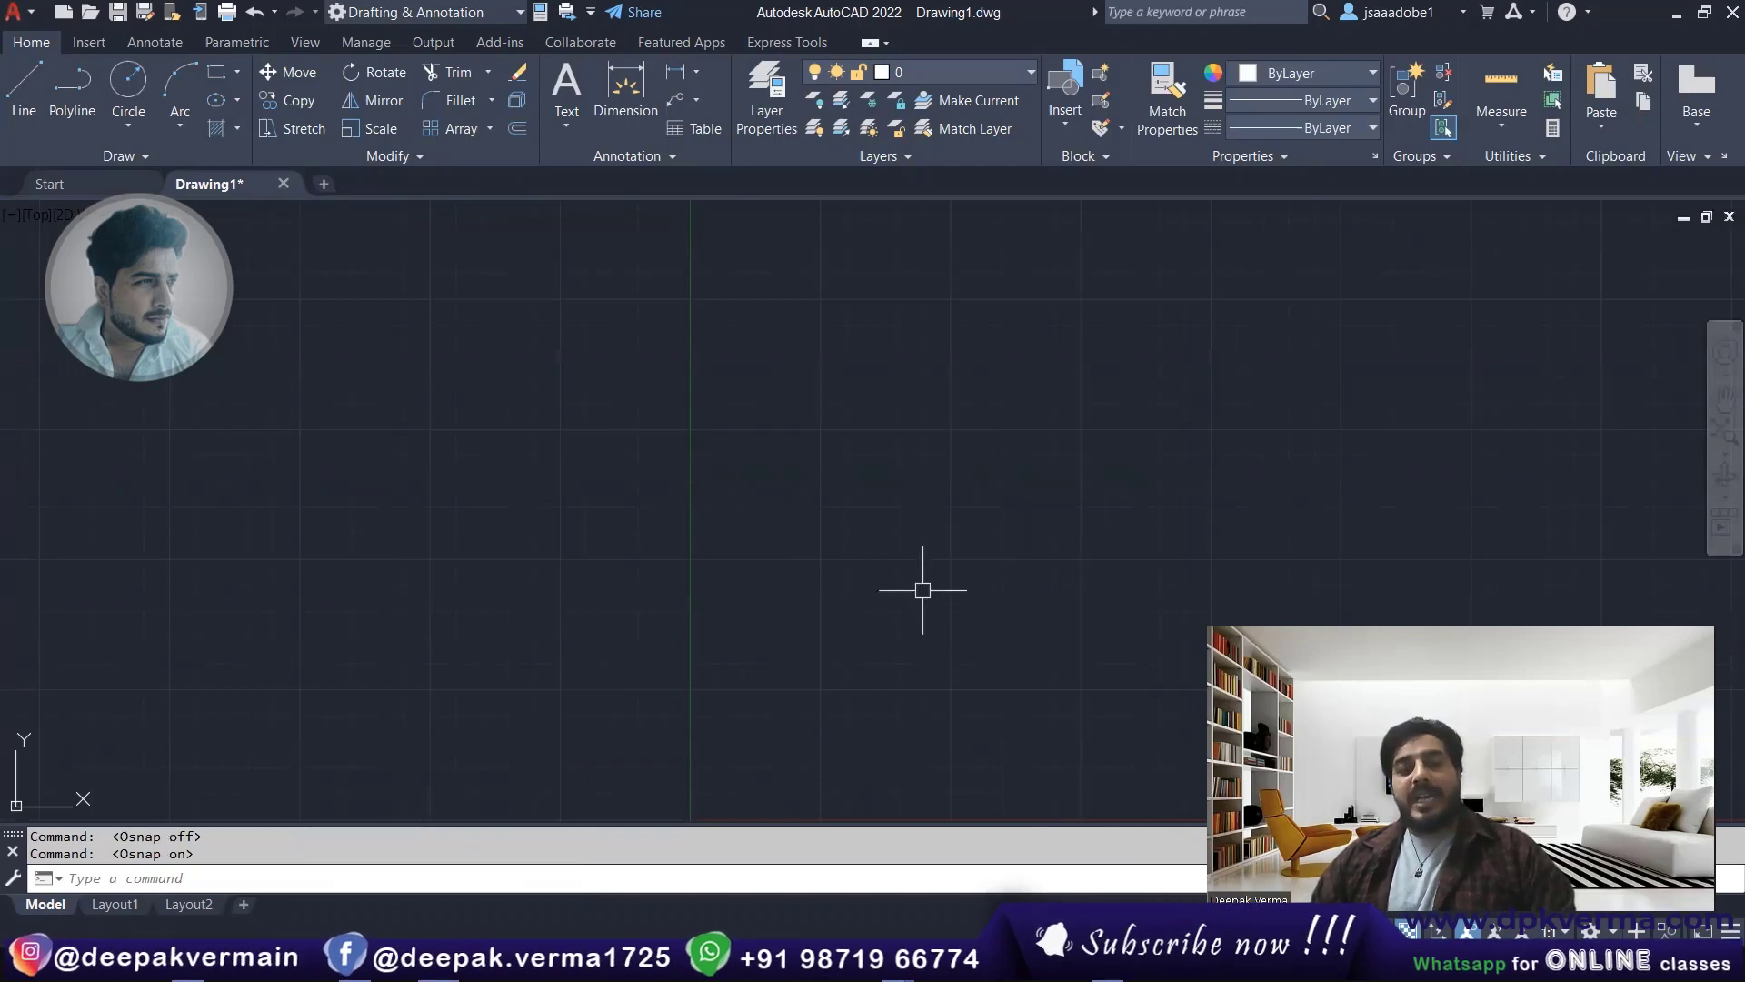
- Toggle snap mode (F9), polar tracking (F10) and object snap tracking (F11)
{"action": "key", "text": "Escape"}
{"action": "key", "text": "F9"}
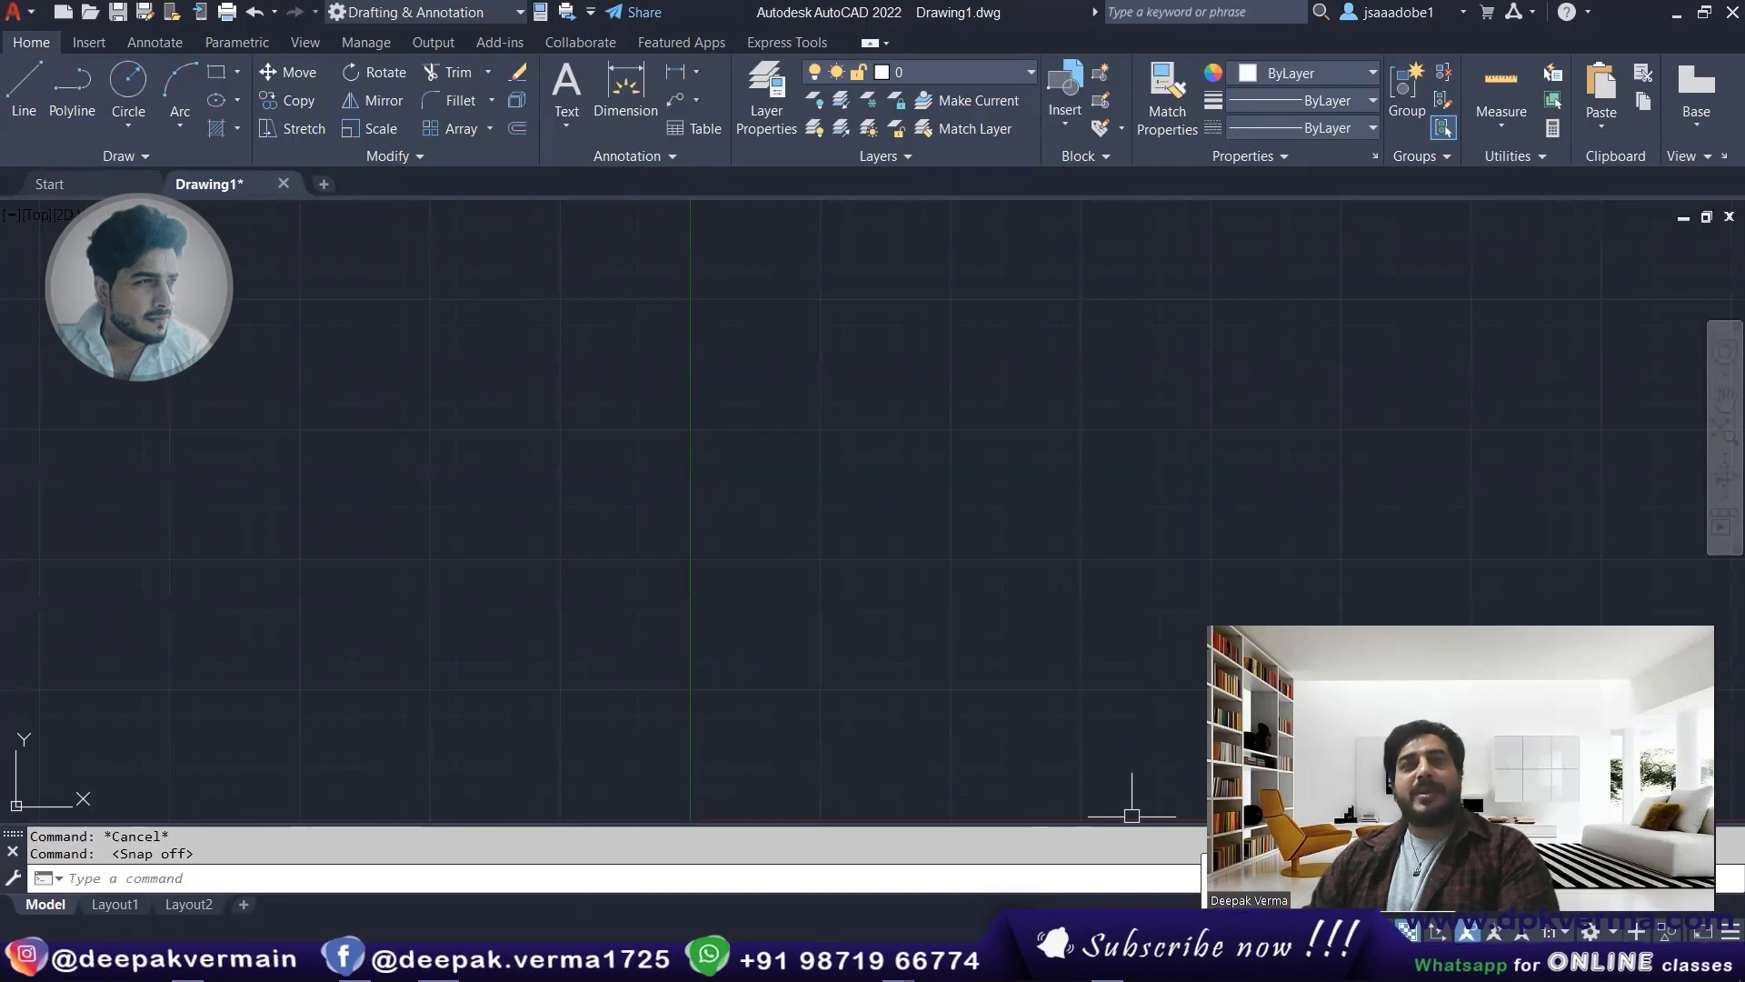
{"action": "key", "text": "F10"}
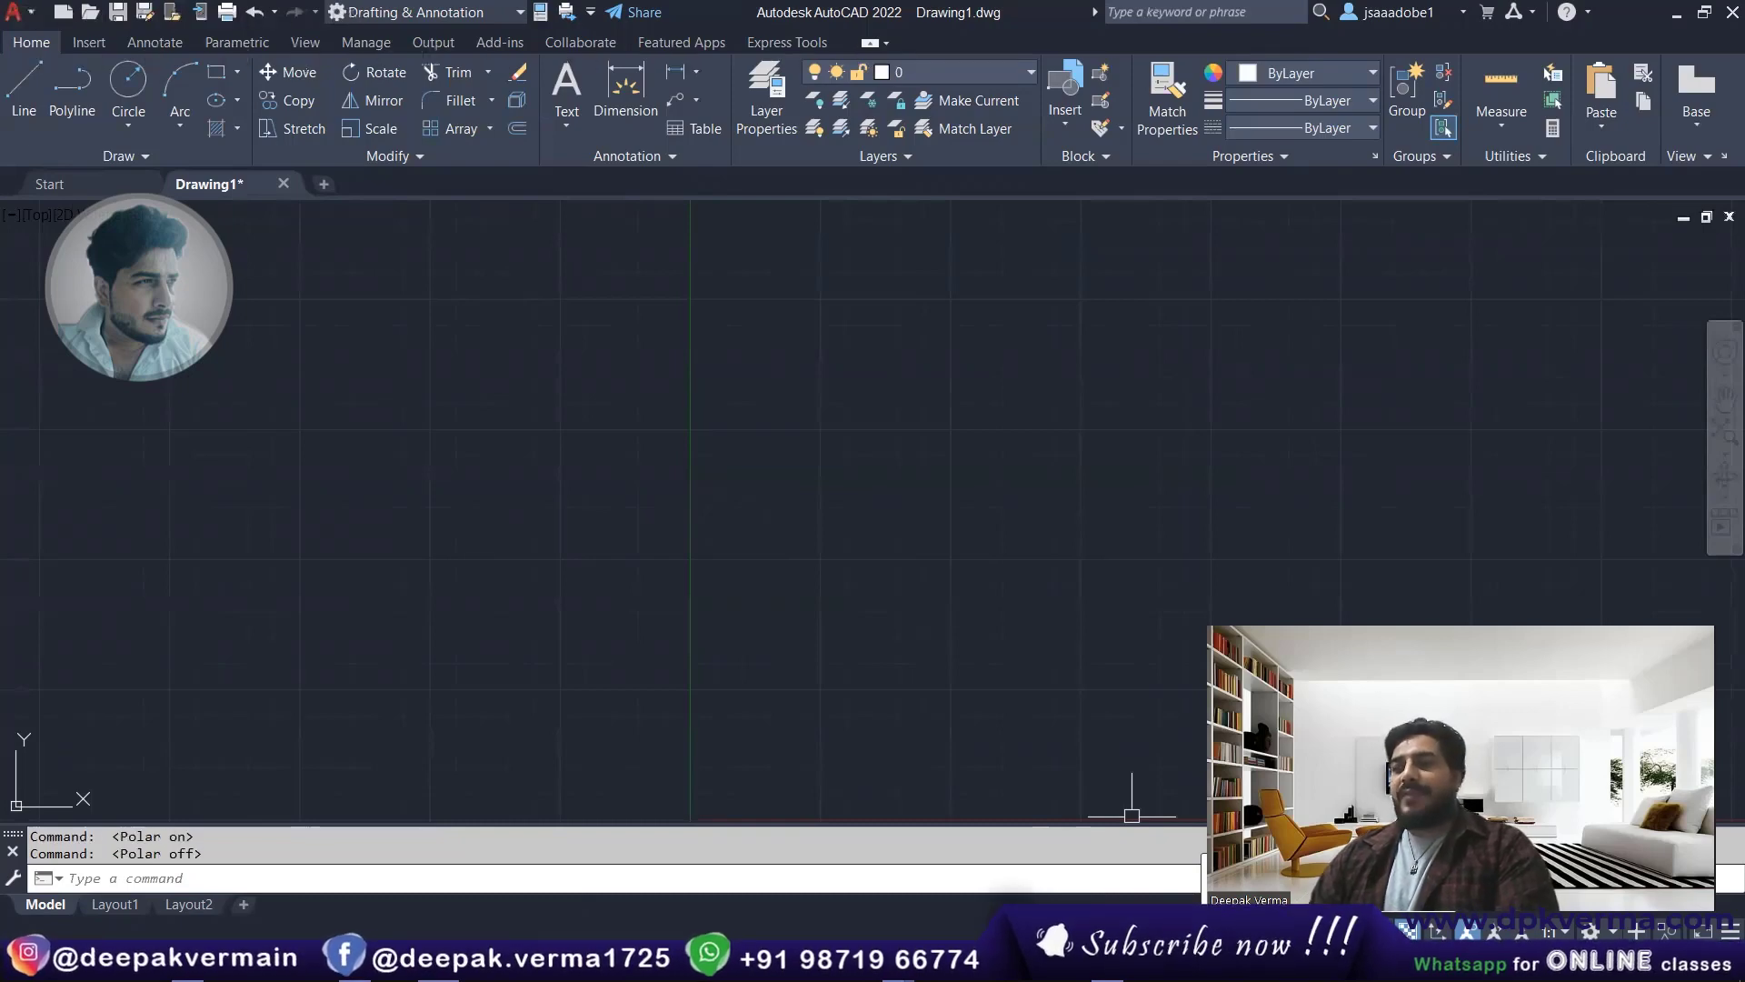
{"action": "key", "text": "F11"}
{"action": "key", "text": "F11"}
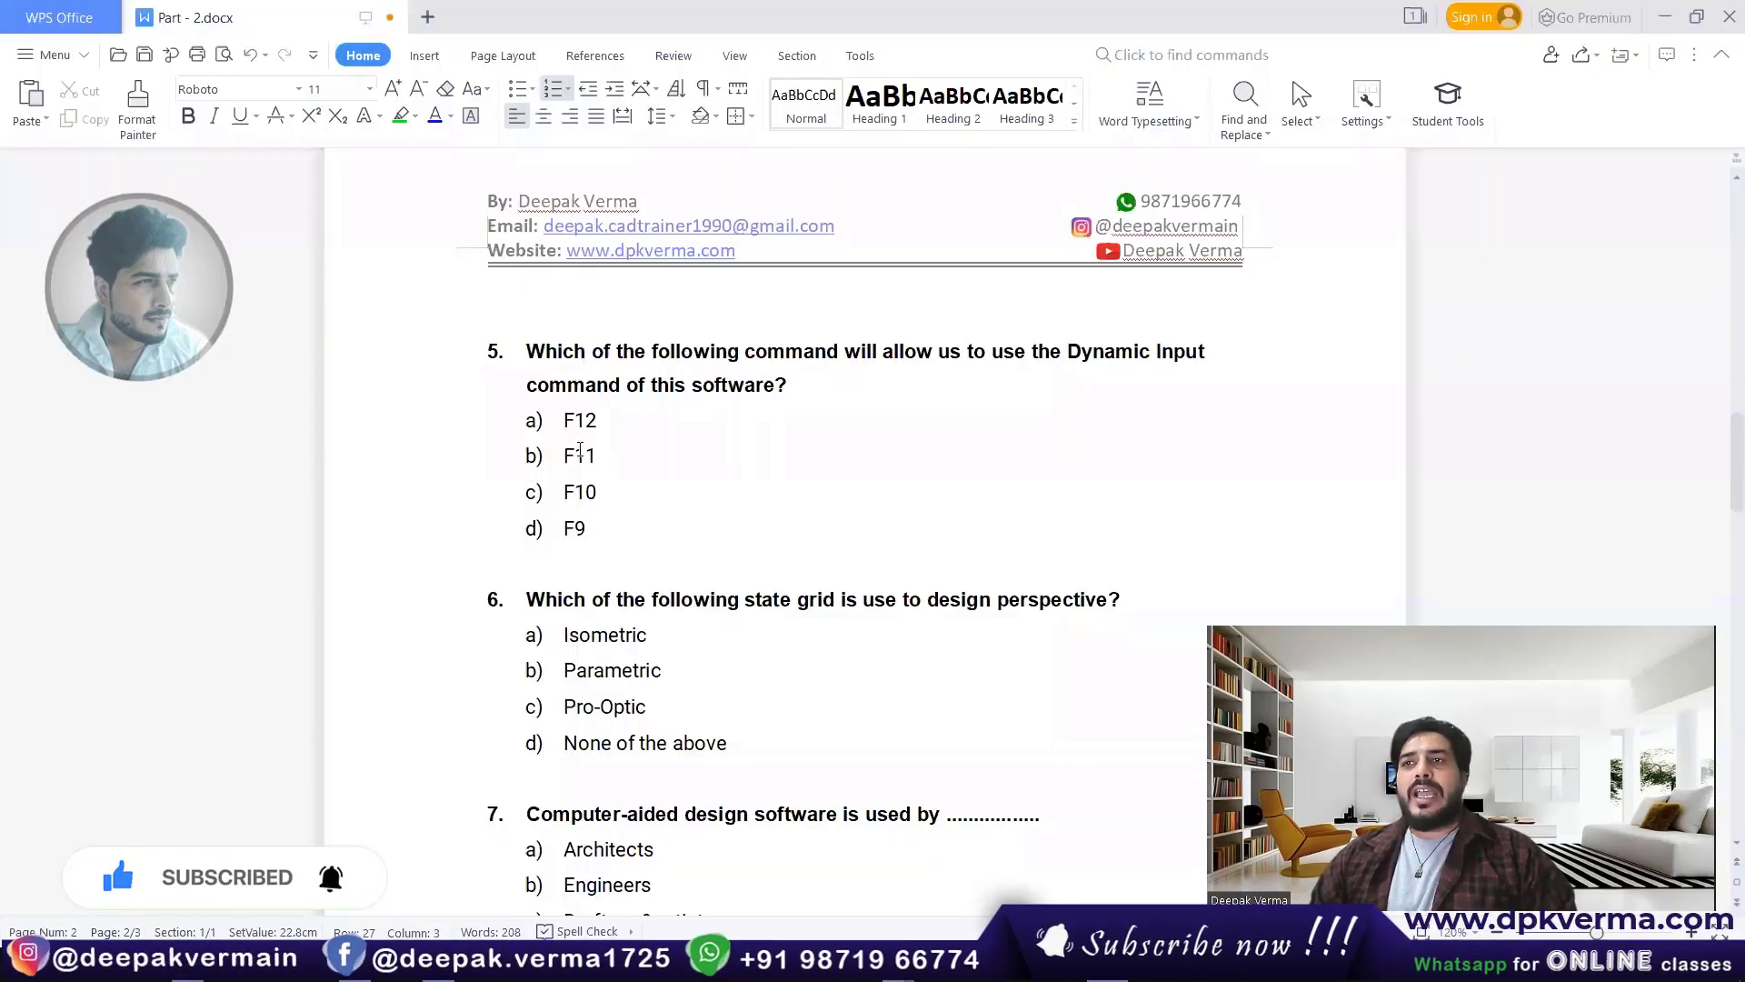
- Highlight F12 green as question 5's answer and scroll further down
{"action": "left_click_drag", "start_coordinate": [595, 418], "coordinate": [544, 417]}
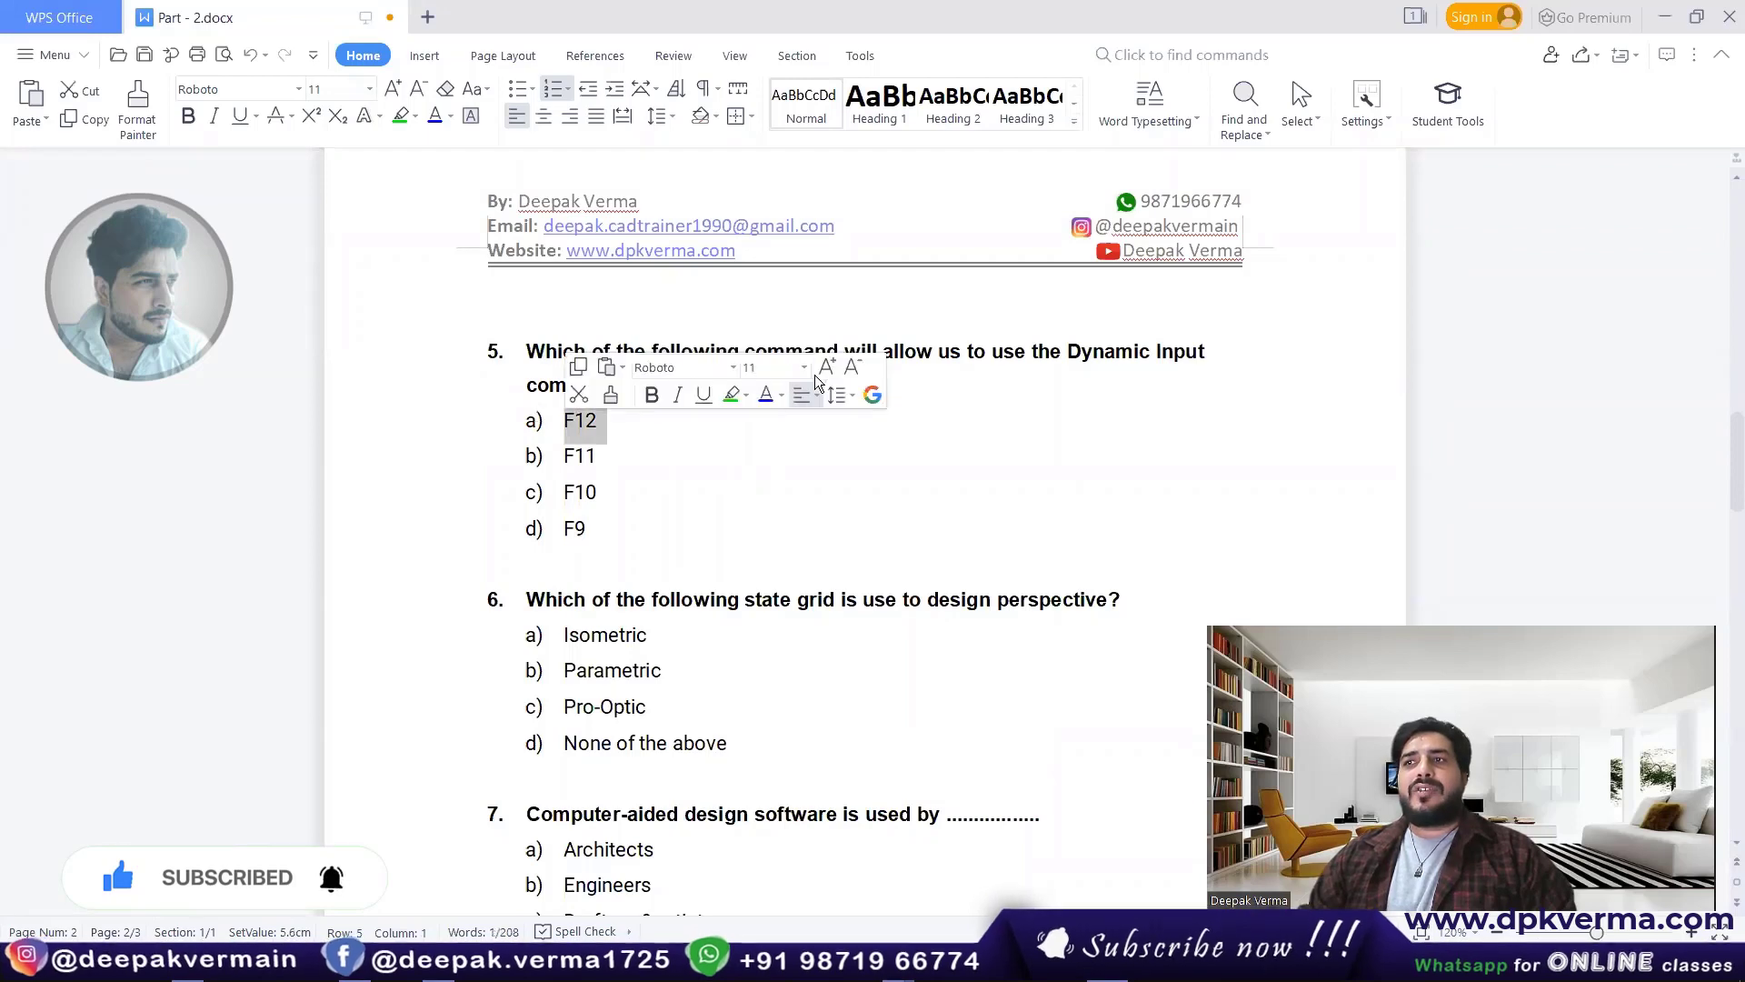
{"action": "left_click", "coordinate": [400, 116]}
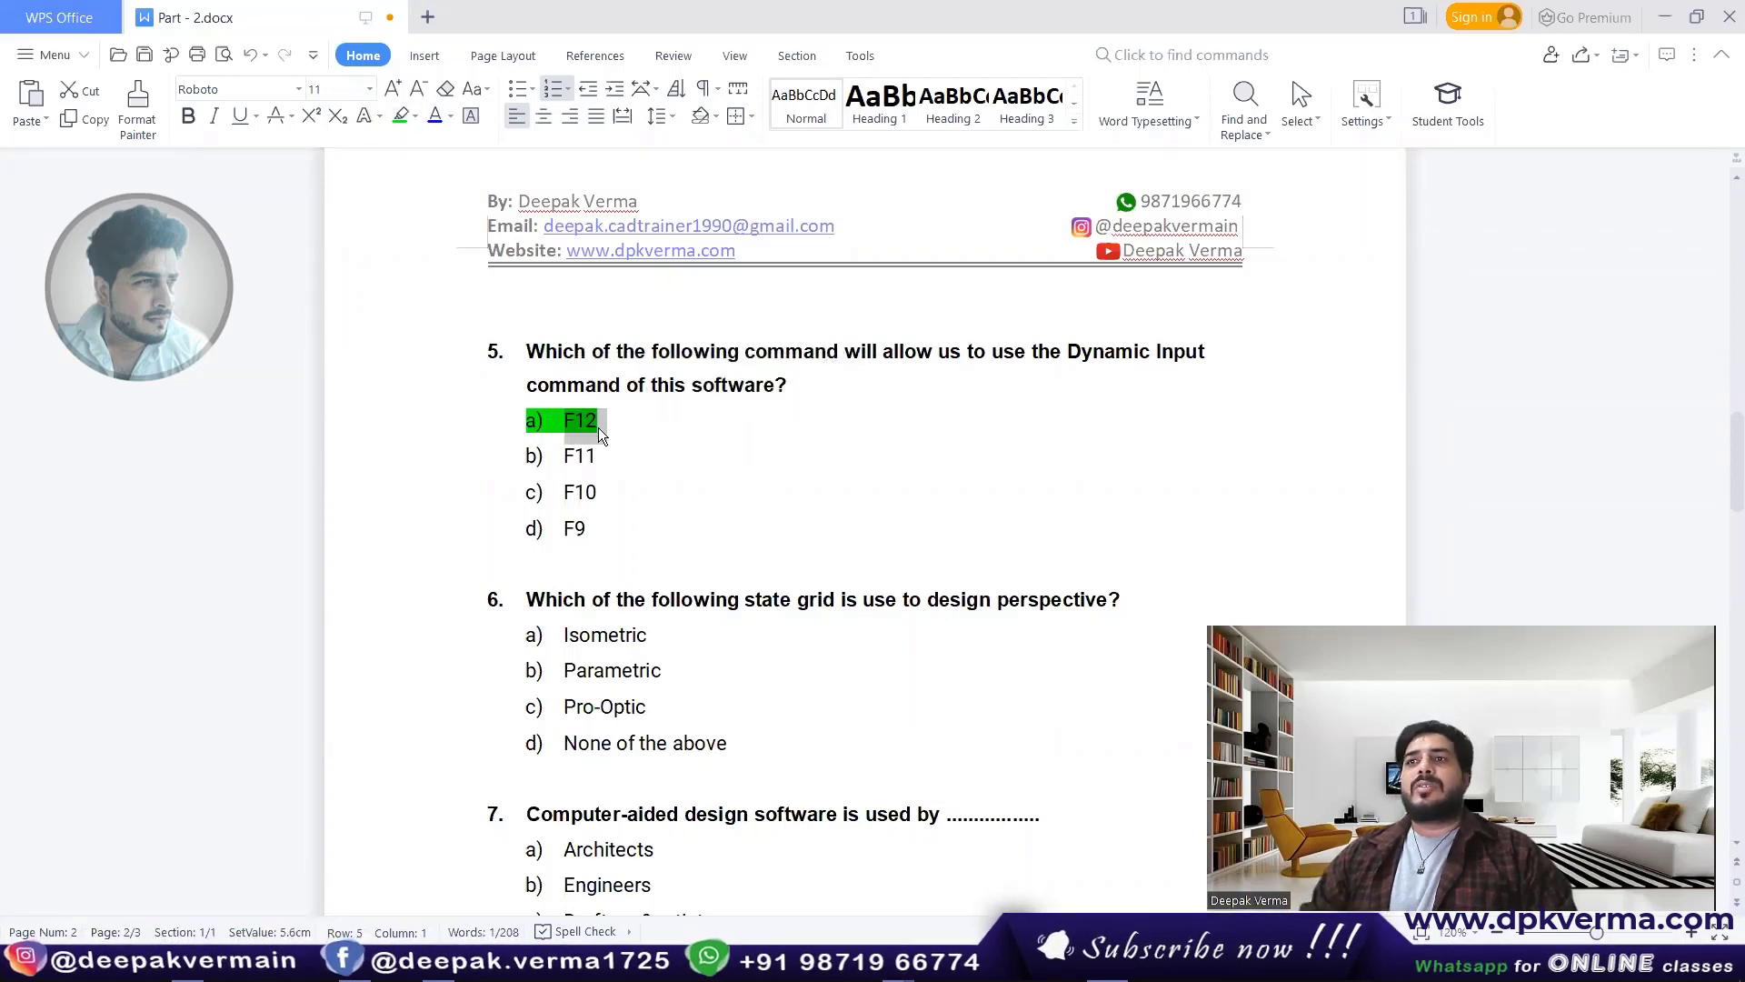
{"action": "left_click", "coordinate": [674, 500]}
{"action": "scroll", "coordinate": [678, 507], "scroll_direction": "down", "scroll_amount": 1}
{"action": "scroll", "coordinate": [678, 506], "scroll_direction": "down", "scroll_amount": 1}
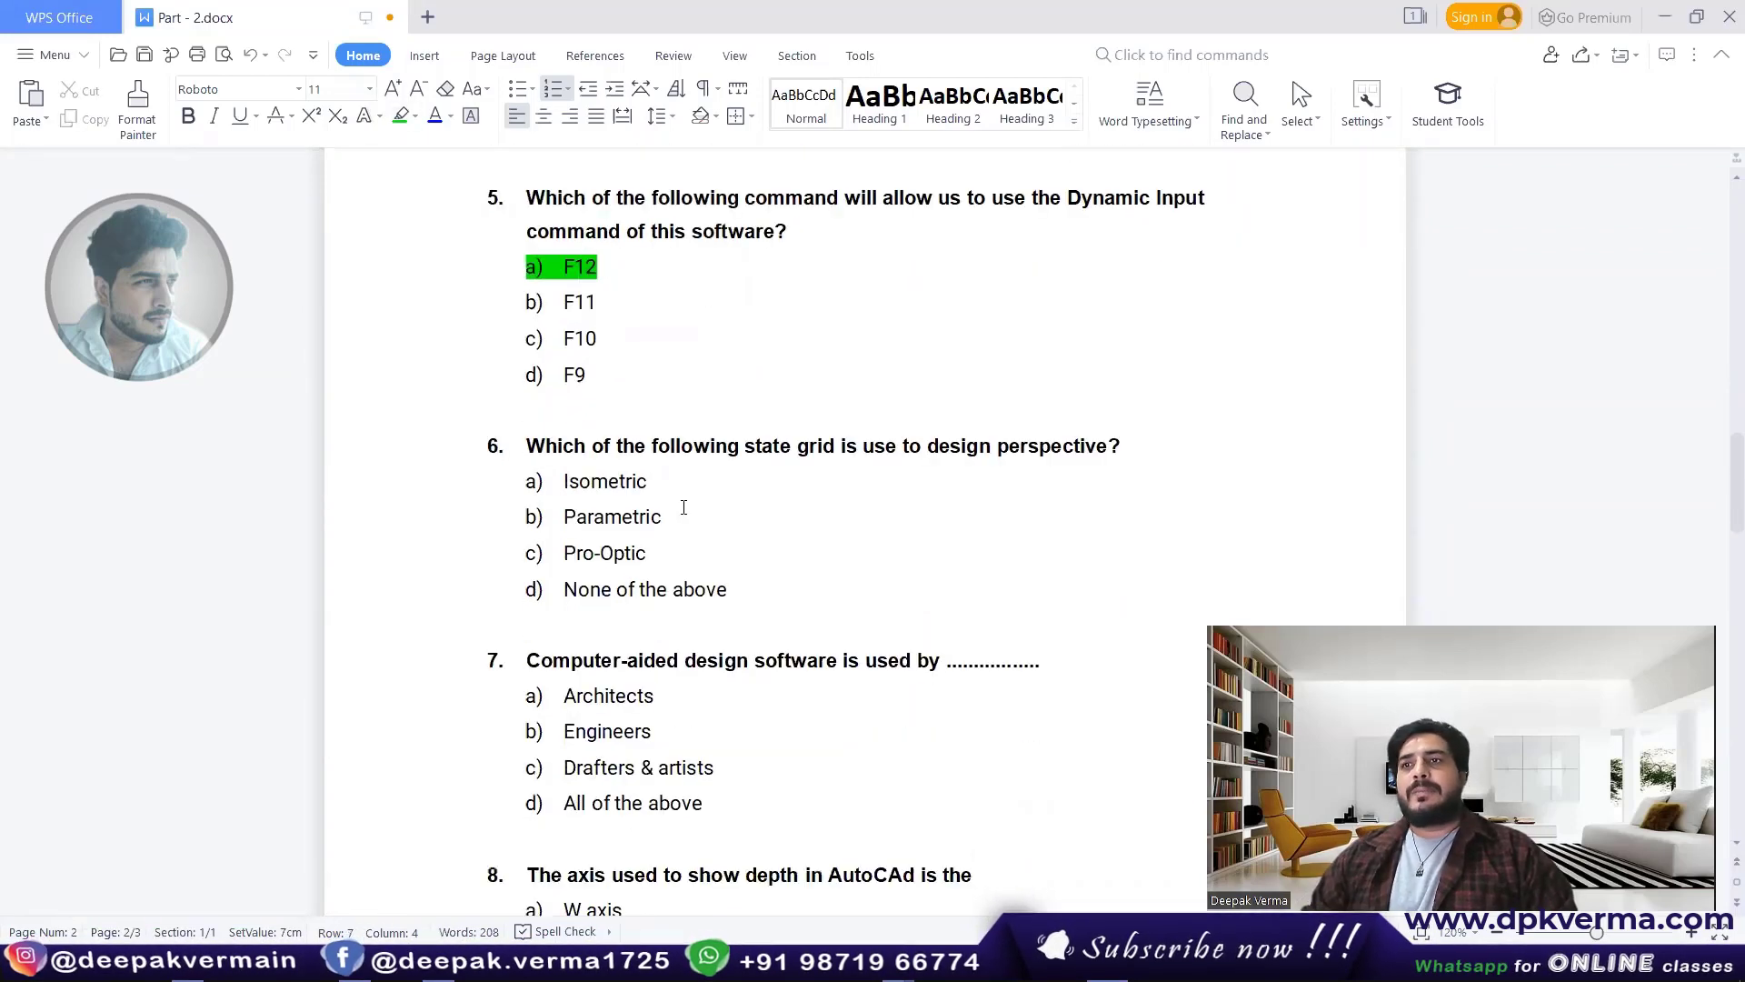
{"action": "scroll", "coordinate": [684, 387], "scroll_direction": "down", "scroll_amount": 1}
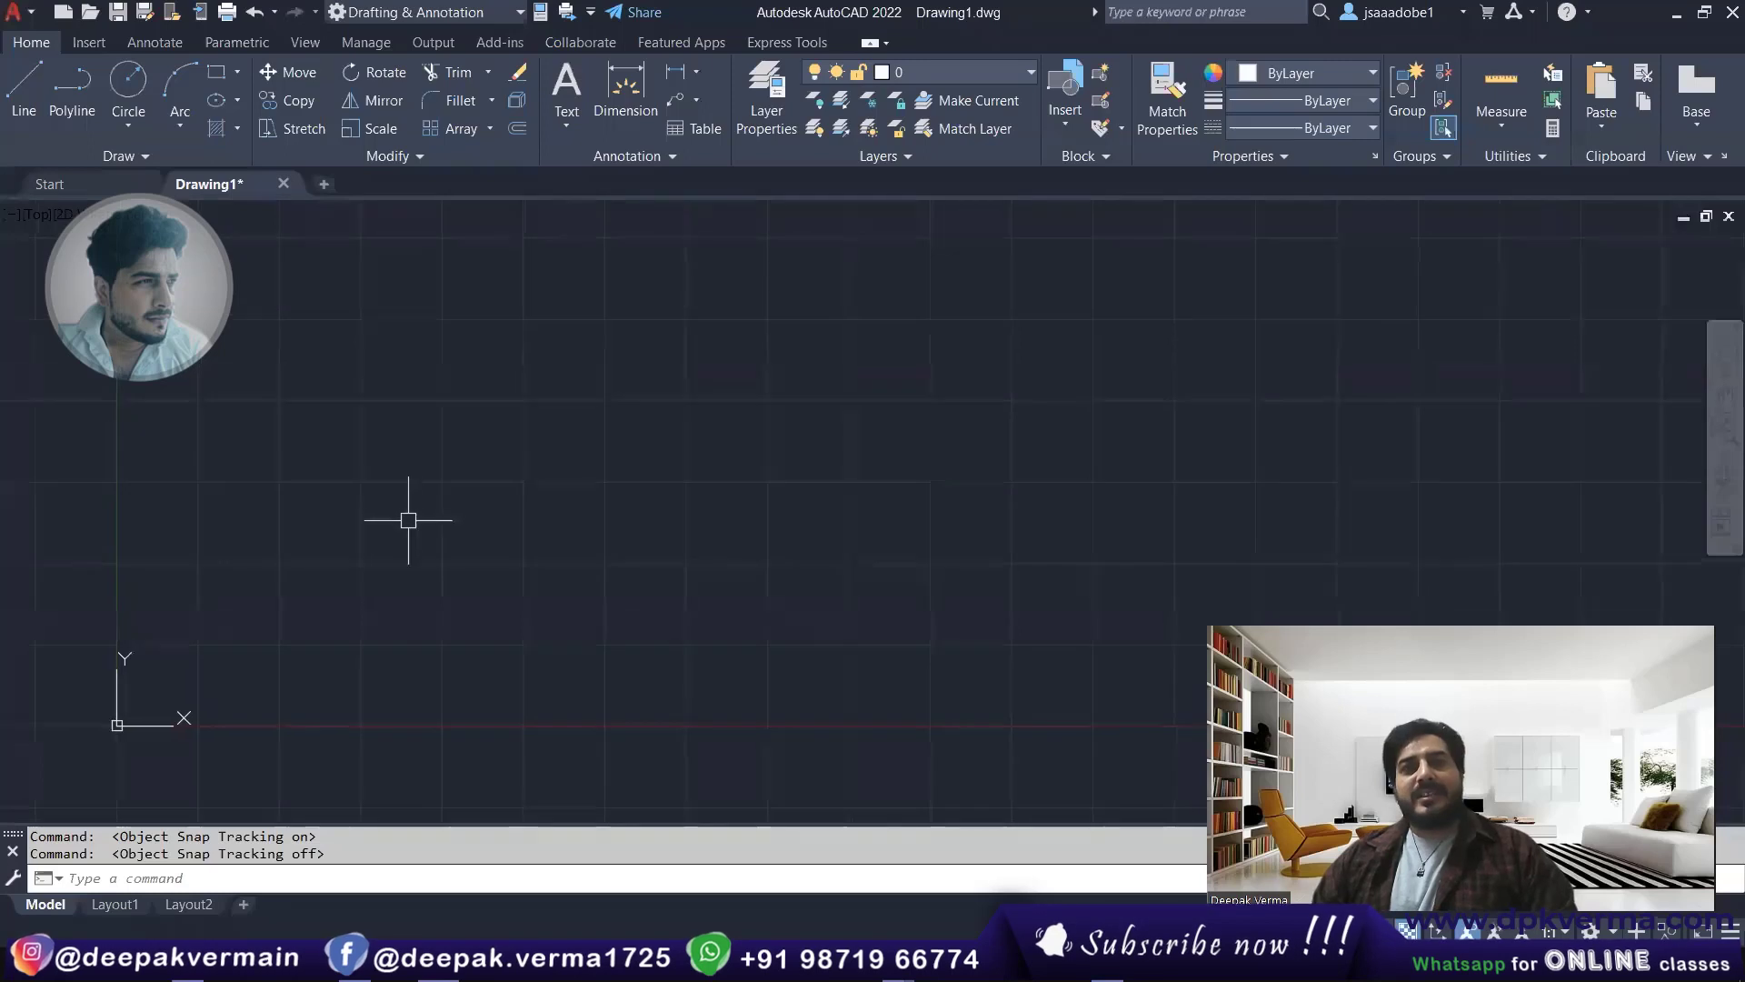
- Set the Drafting Settings snap type to Isometric snap from the Snap button's settings
{"action": "middle_click_drag", "start_coordinate": [460, 494], "coordinate": [436, 529]}
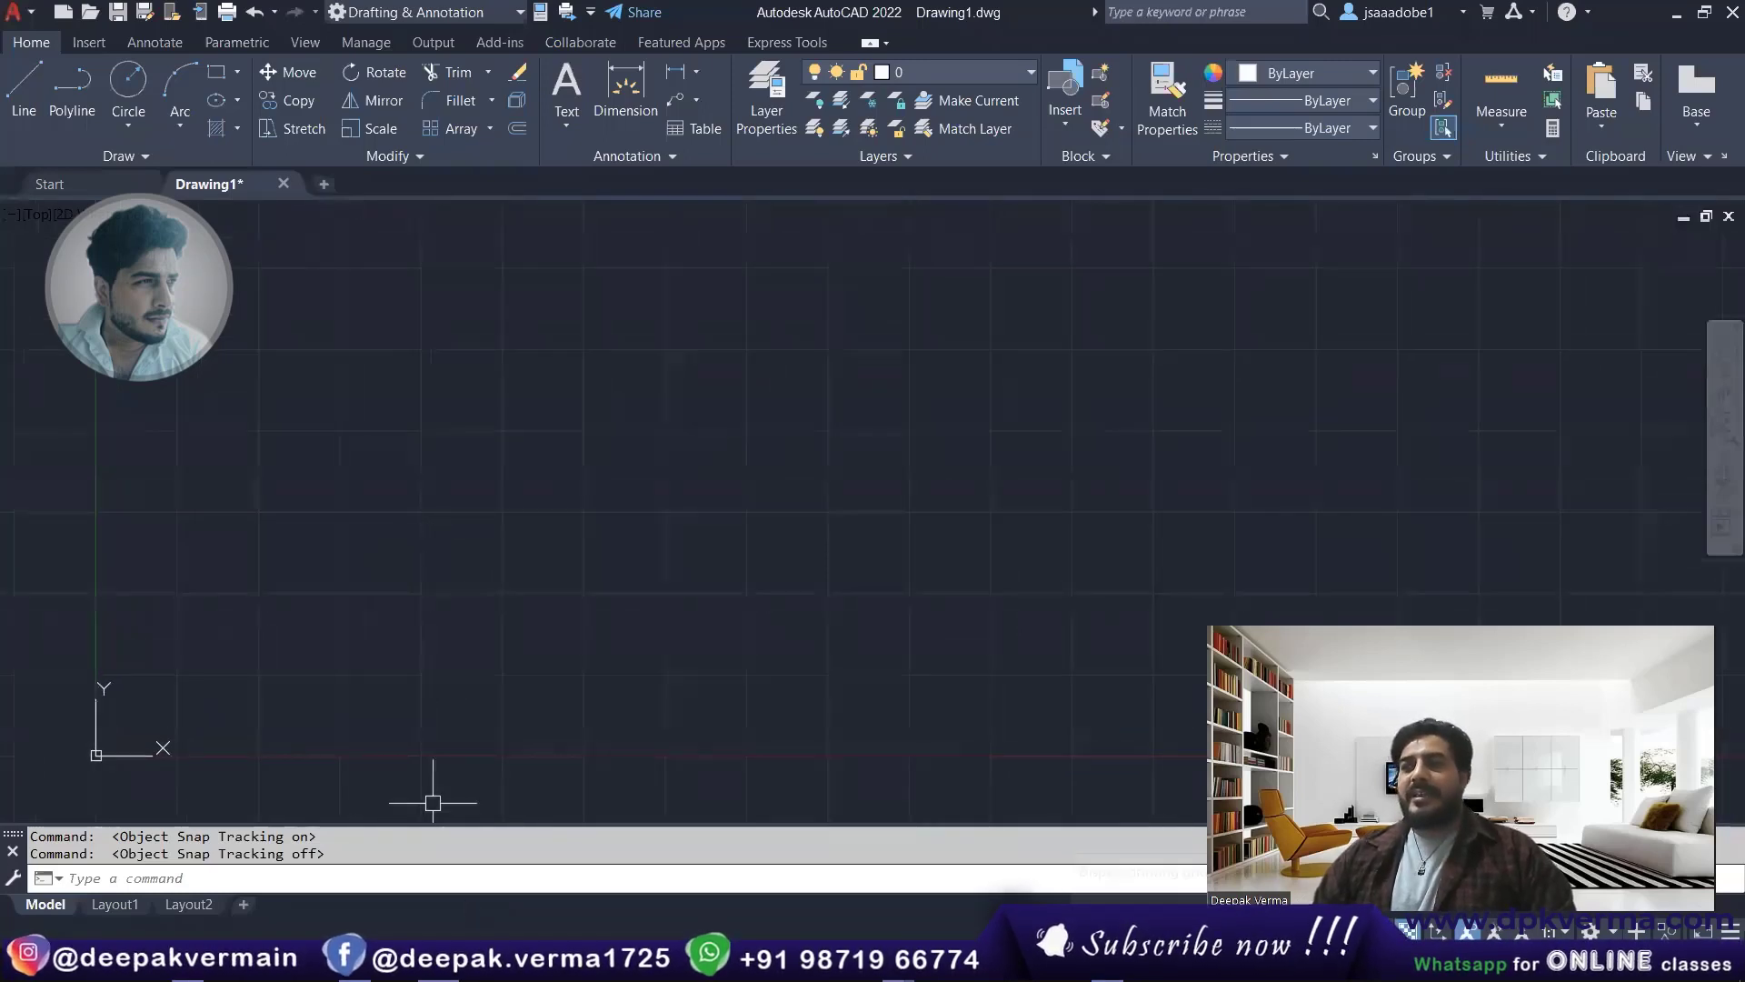
{"action": "right_click", "coordinate": [1075, 927]}
{"action": "left_click", "coordinate": [1100, 903]}
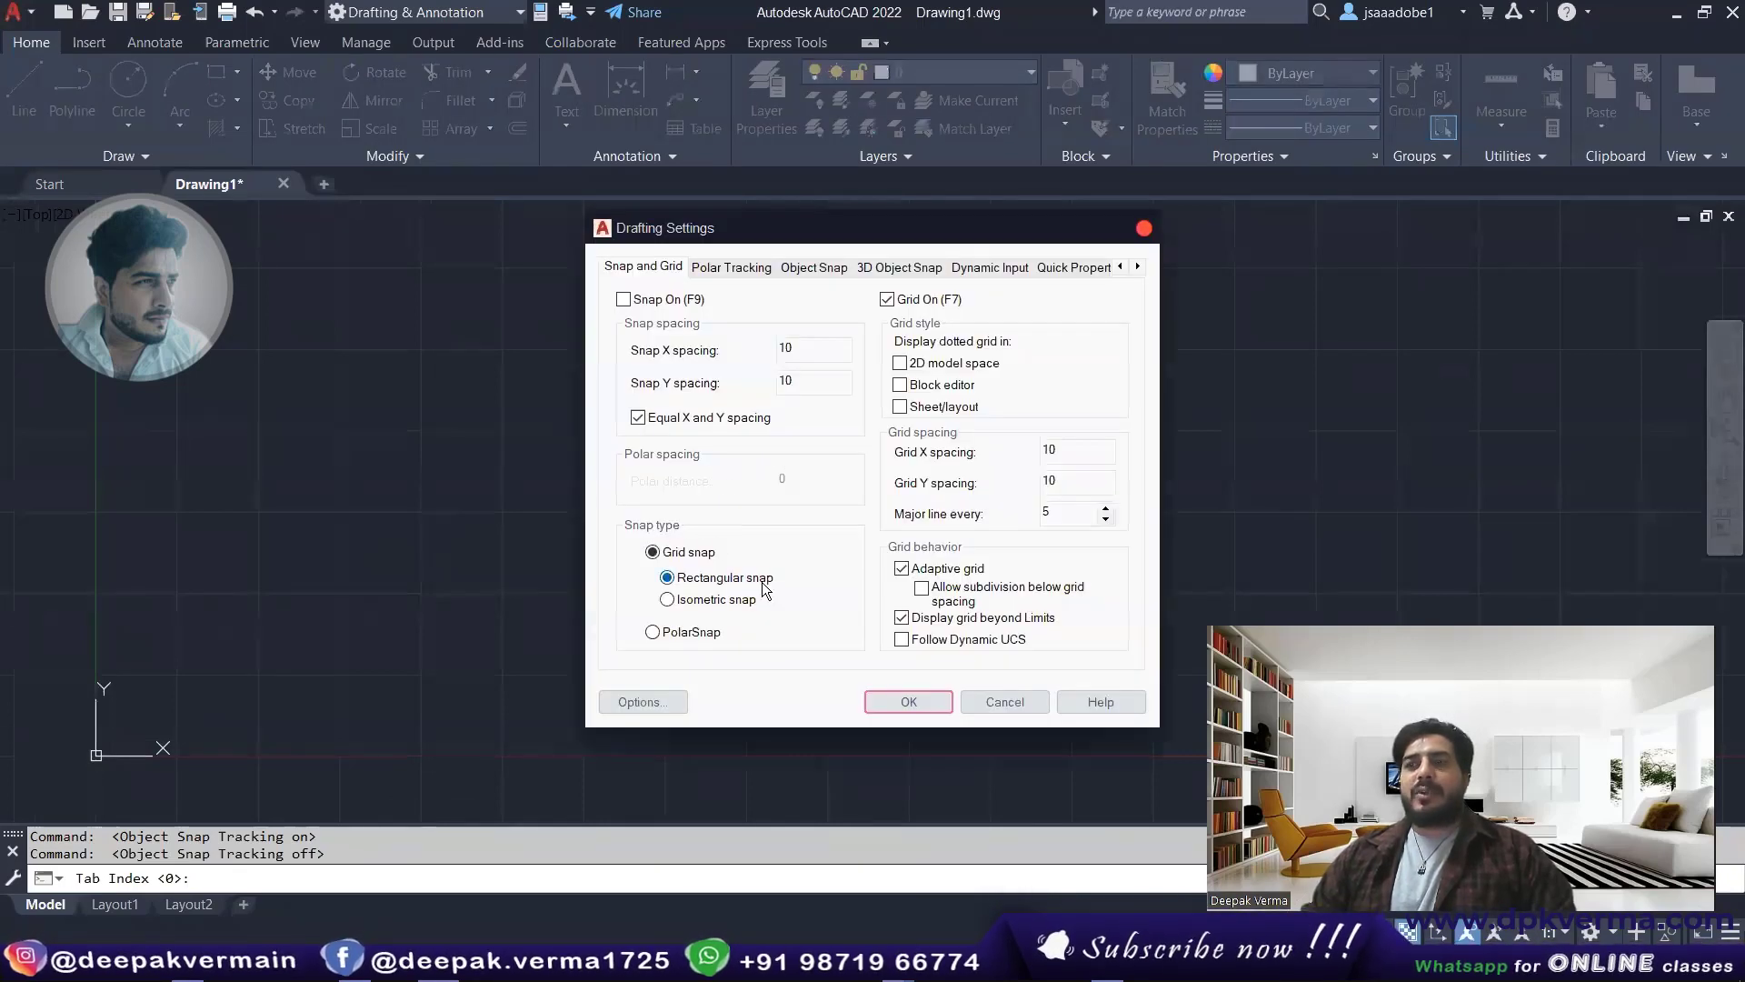
{"action": "left_click", "coordinate": [760, 601]}
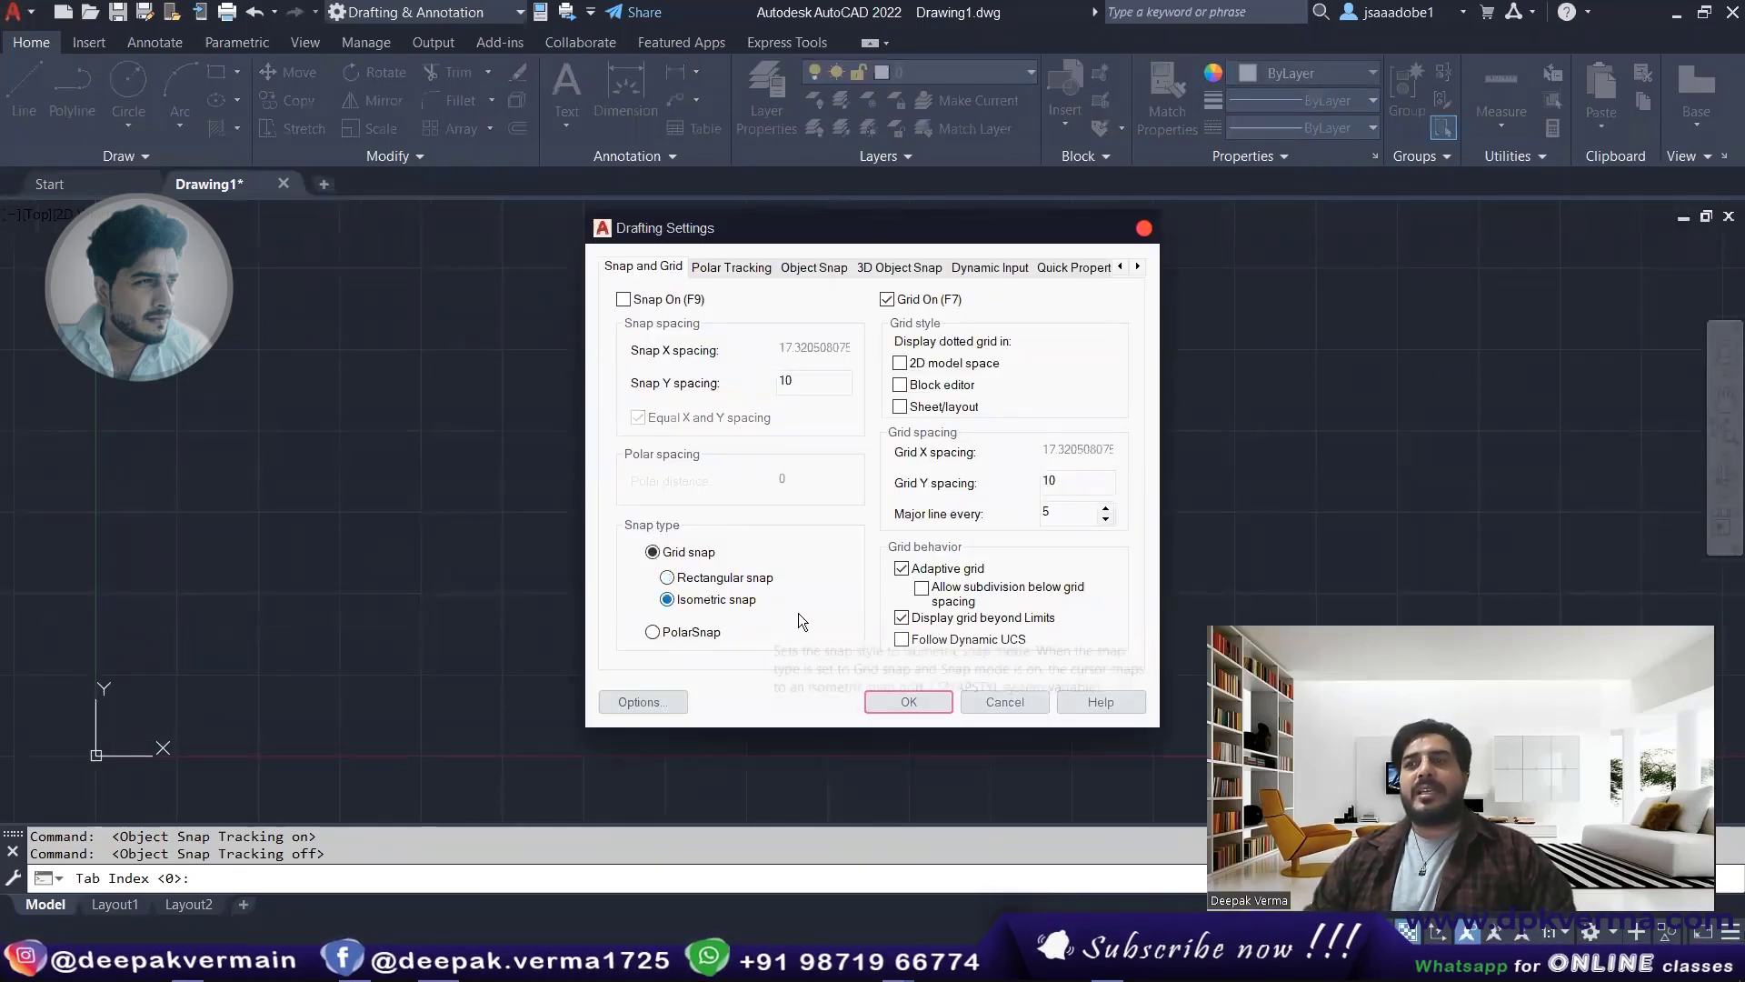
{"action": "left_click", "coordinate": [912, 703]}
{"action": "middle_click_drag", "start_coordinate": [702, 540], "coordinate": [691, 545]}
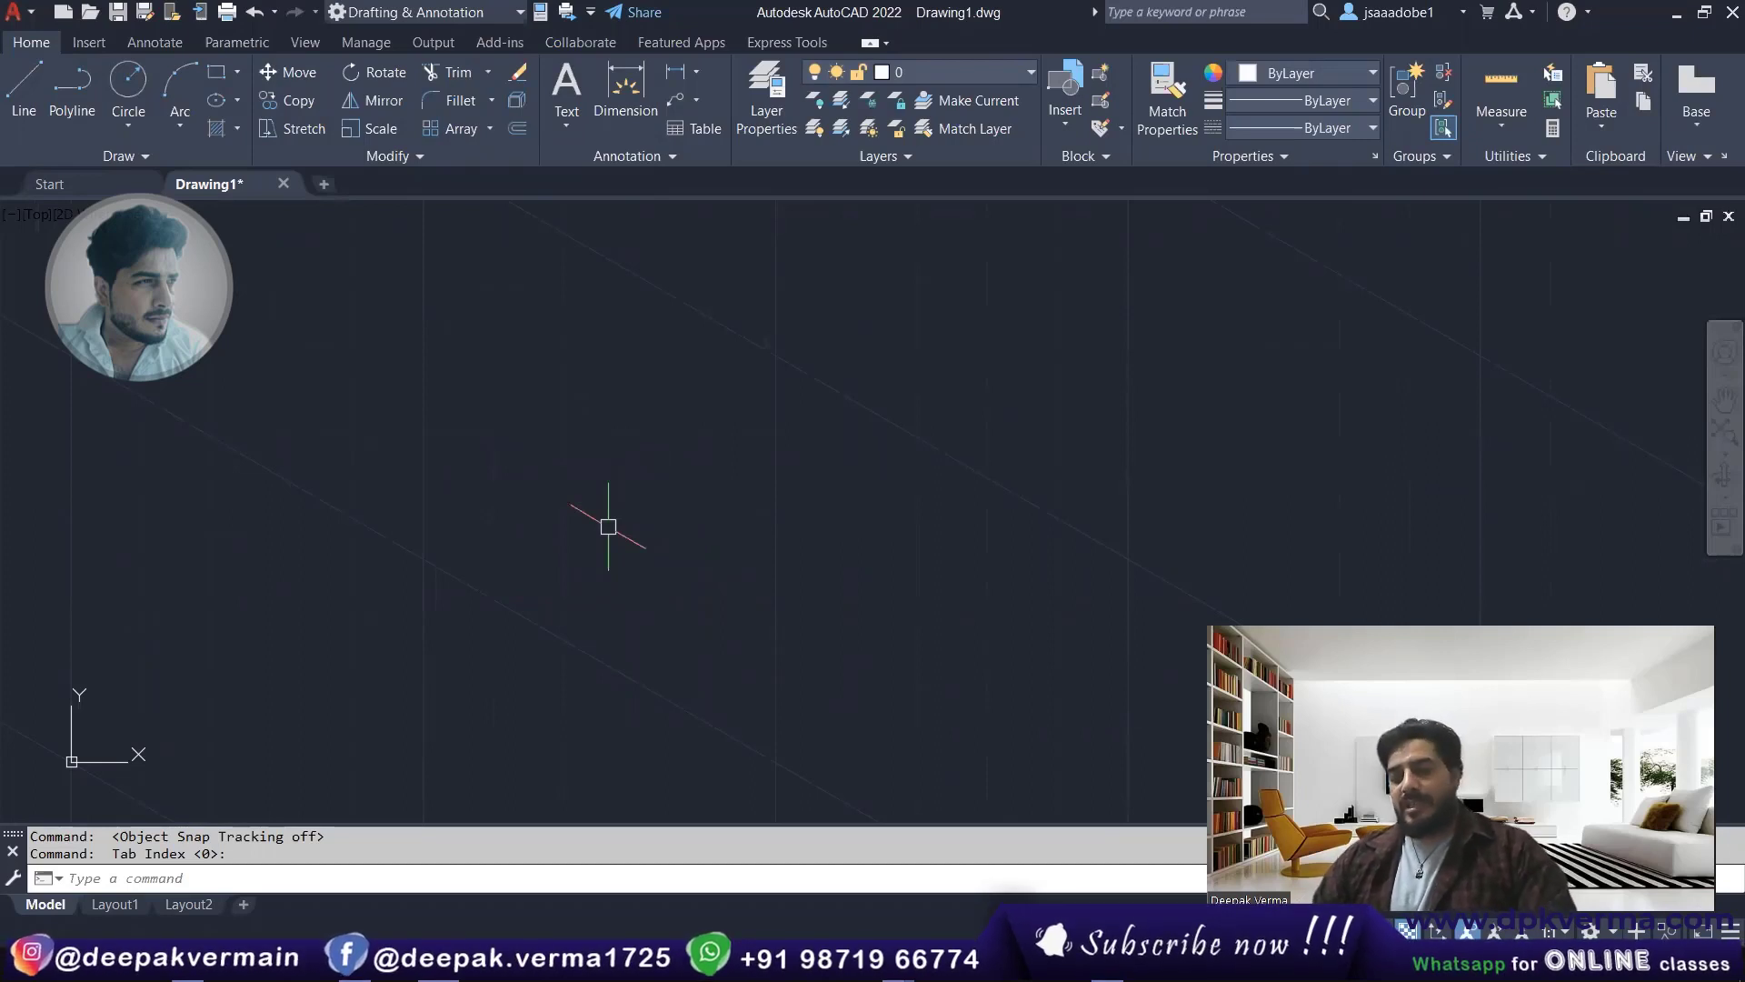
- Draw four isometric edges with the LINE command and isometric ortho (F8) on
{"action": "type", "text": "l"}
{"action": "key", "text": "Return"}
{"action": "left_click", "coordinate": [605, 595]}
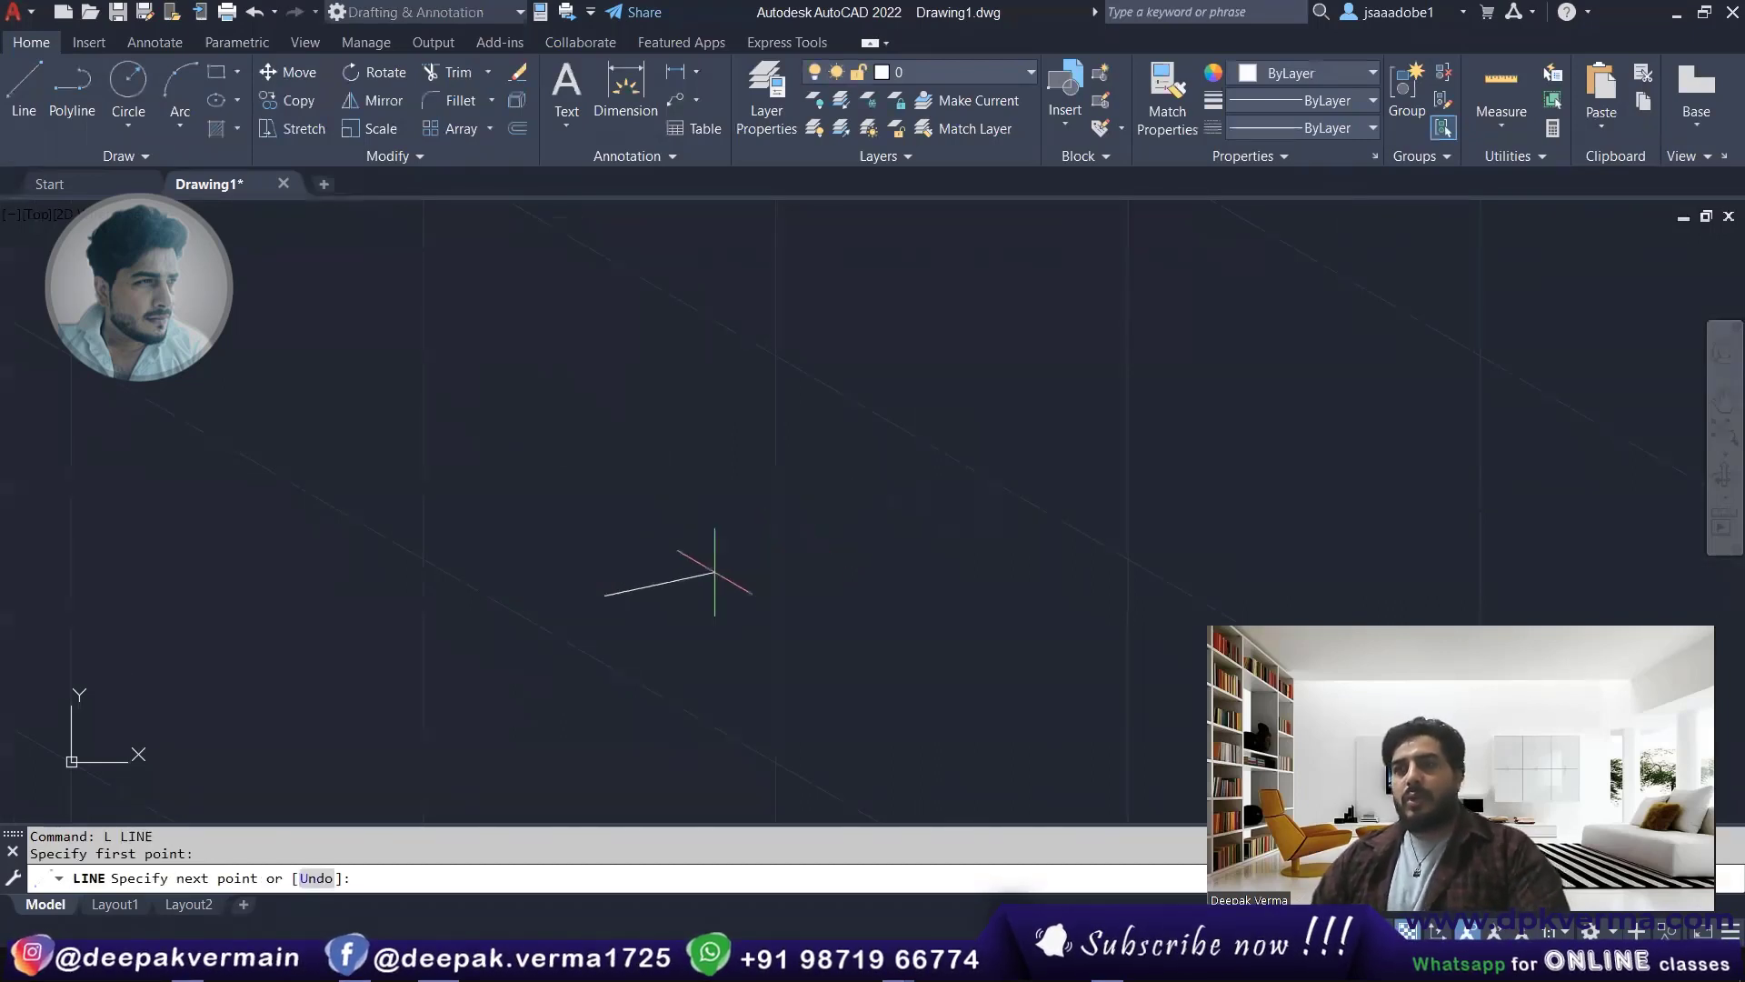
{"action": "key", "text": "F8"}
{"action": "left_click", "coordinate": [774, 693]}
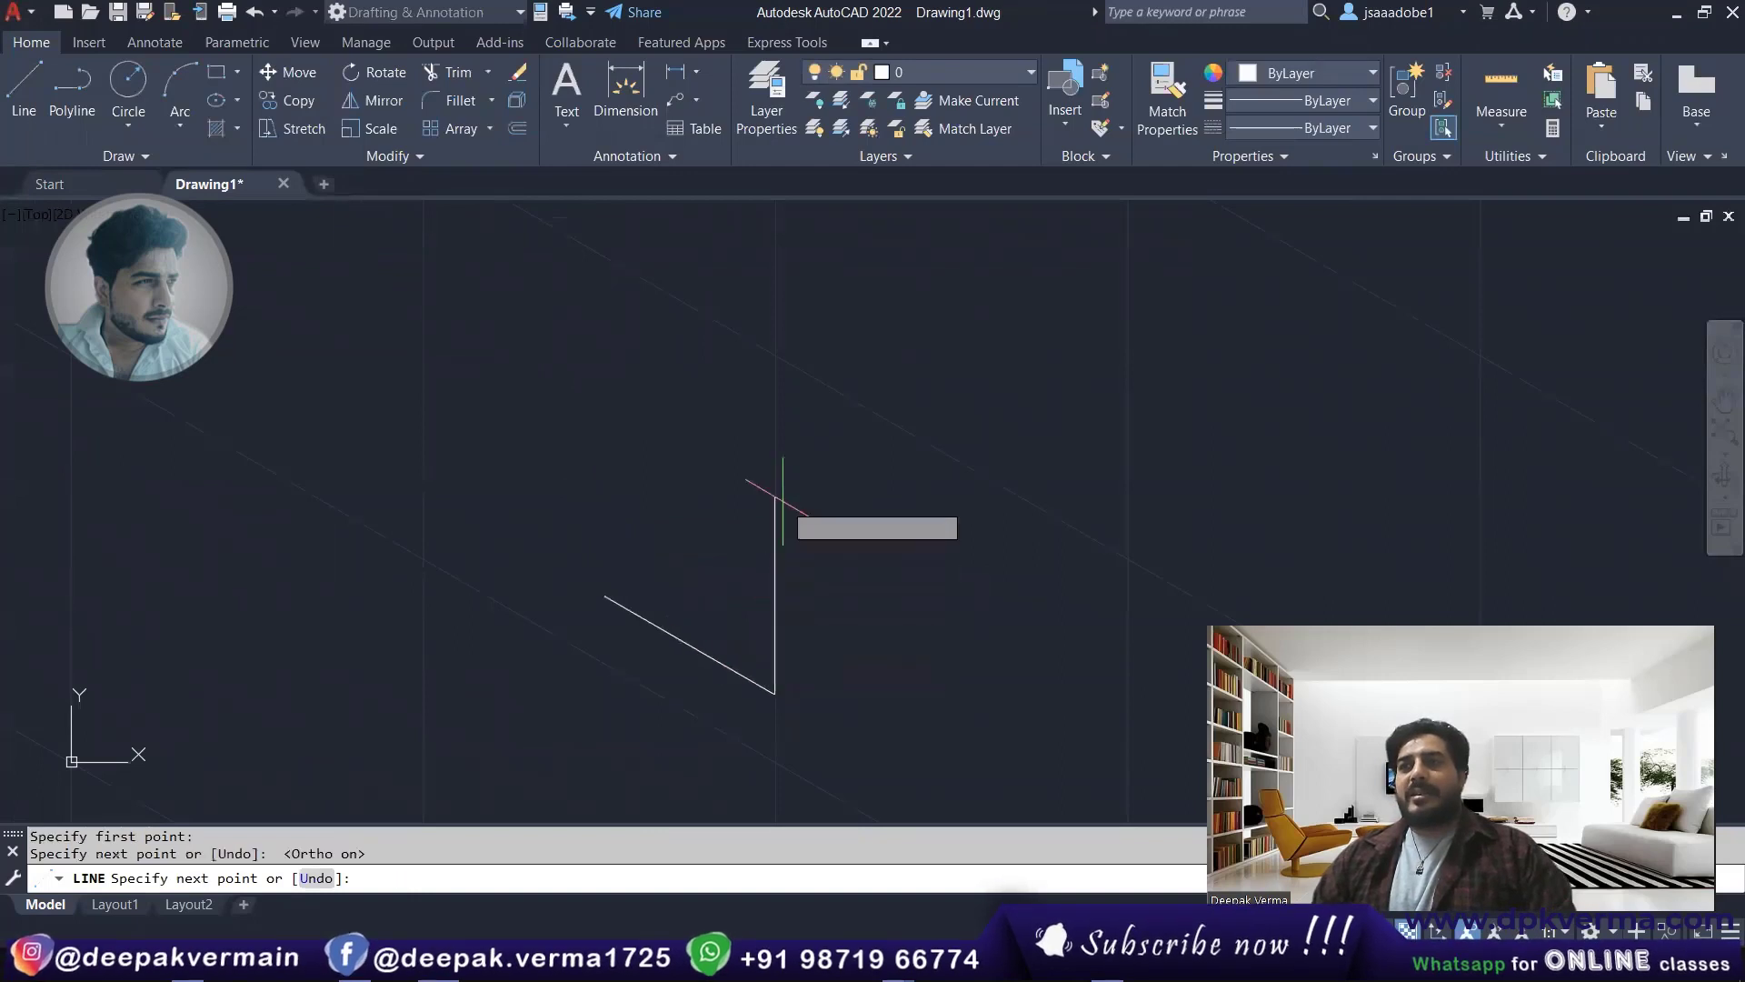
{"action": "left_click", "coordinate": [774, 449]}
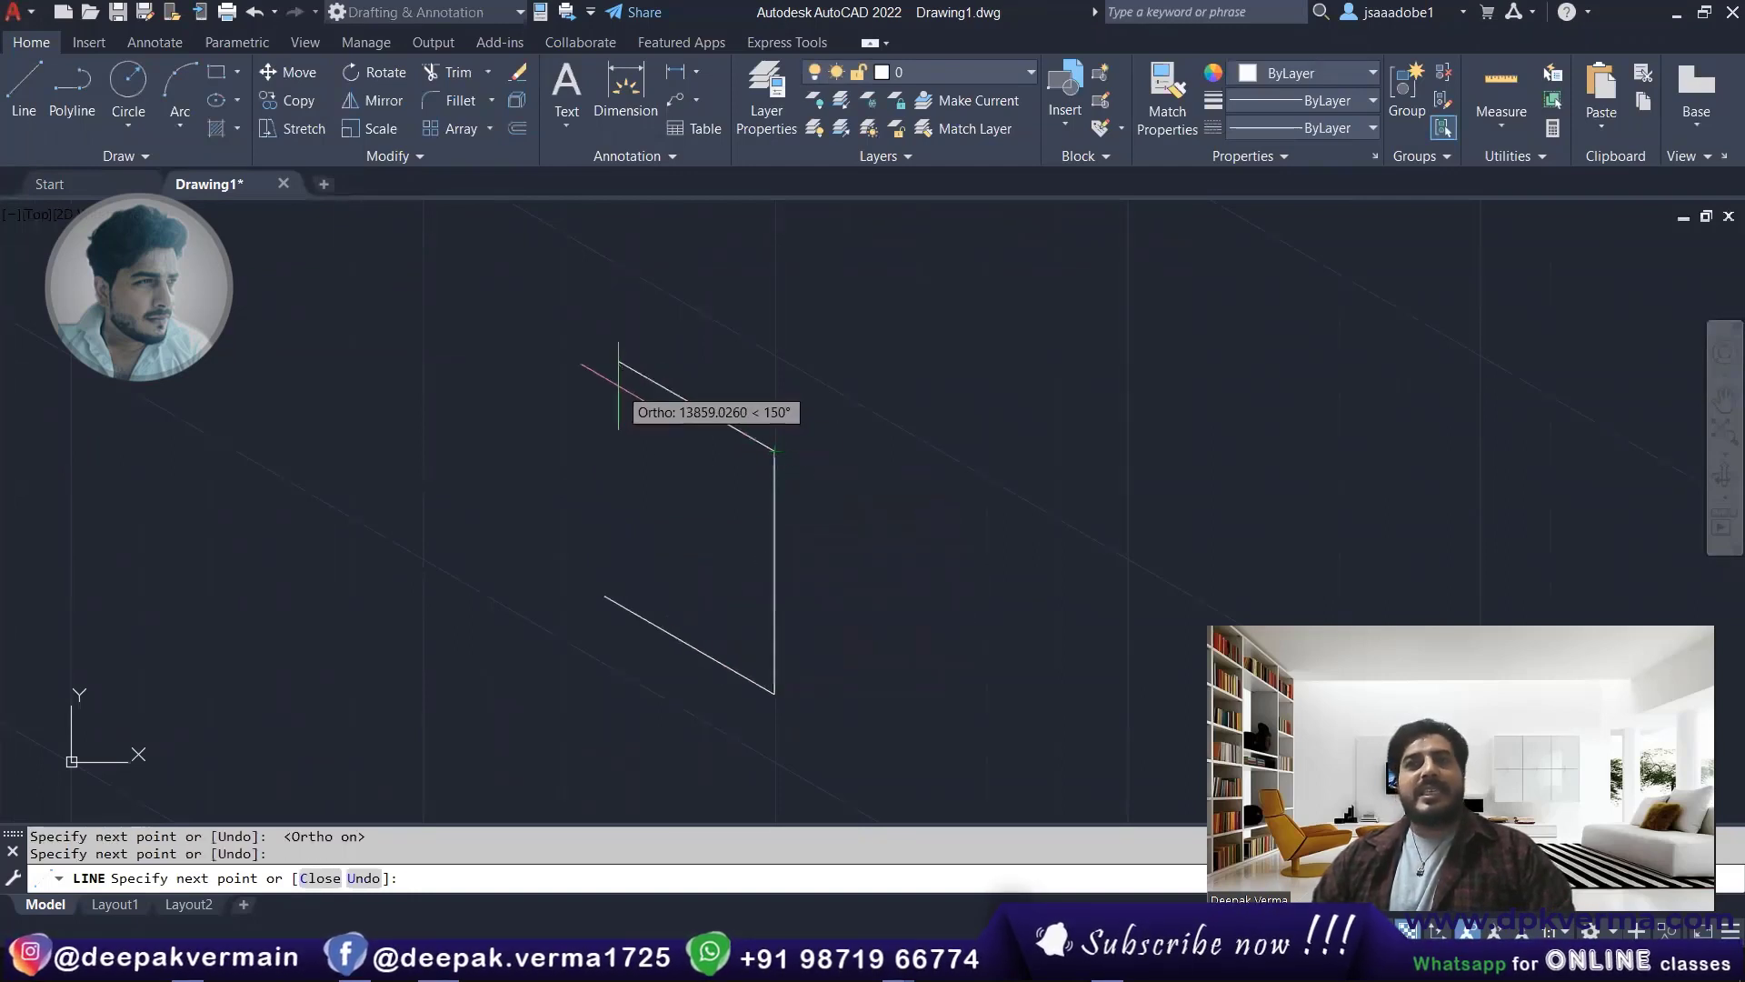
{"action": "left_click", "coordinate": [619, 387]}
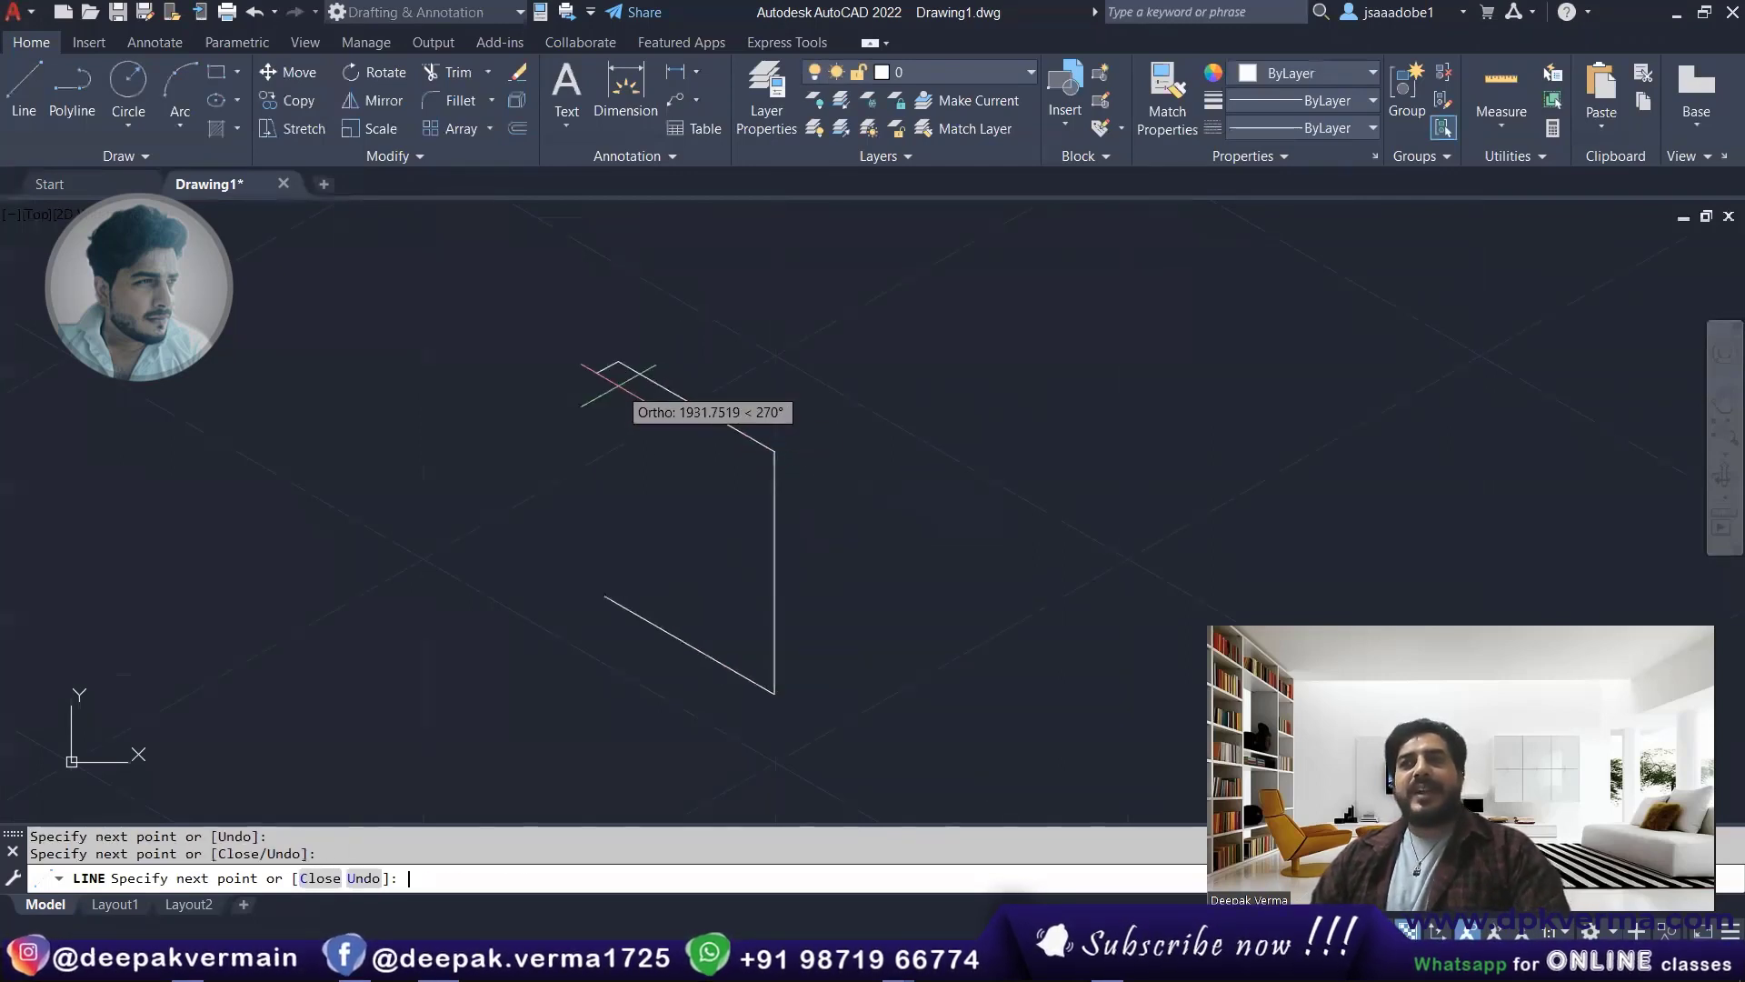
{"action": "left_click", "coordinate": [438, 464]}
- Draw four more edges on the top and right isometric planes, cycling with F5
{"action": "key", "text": "F5"}
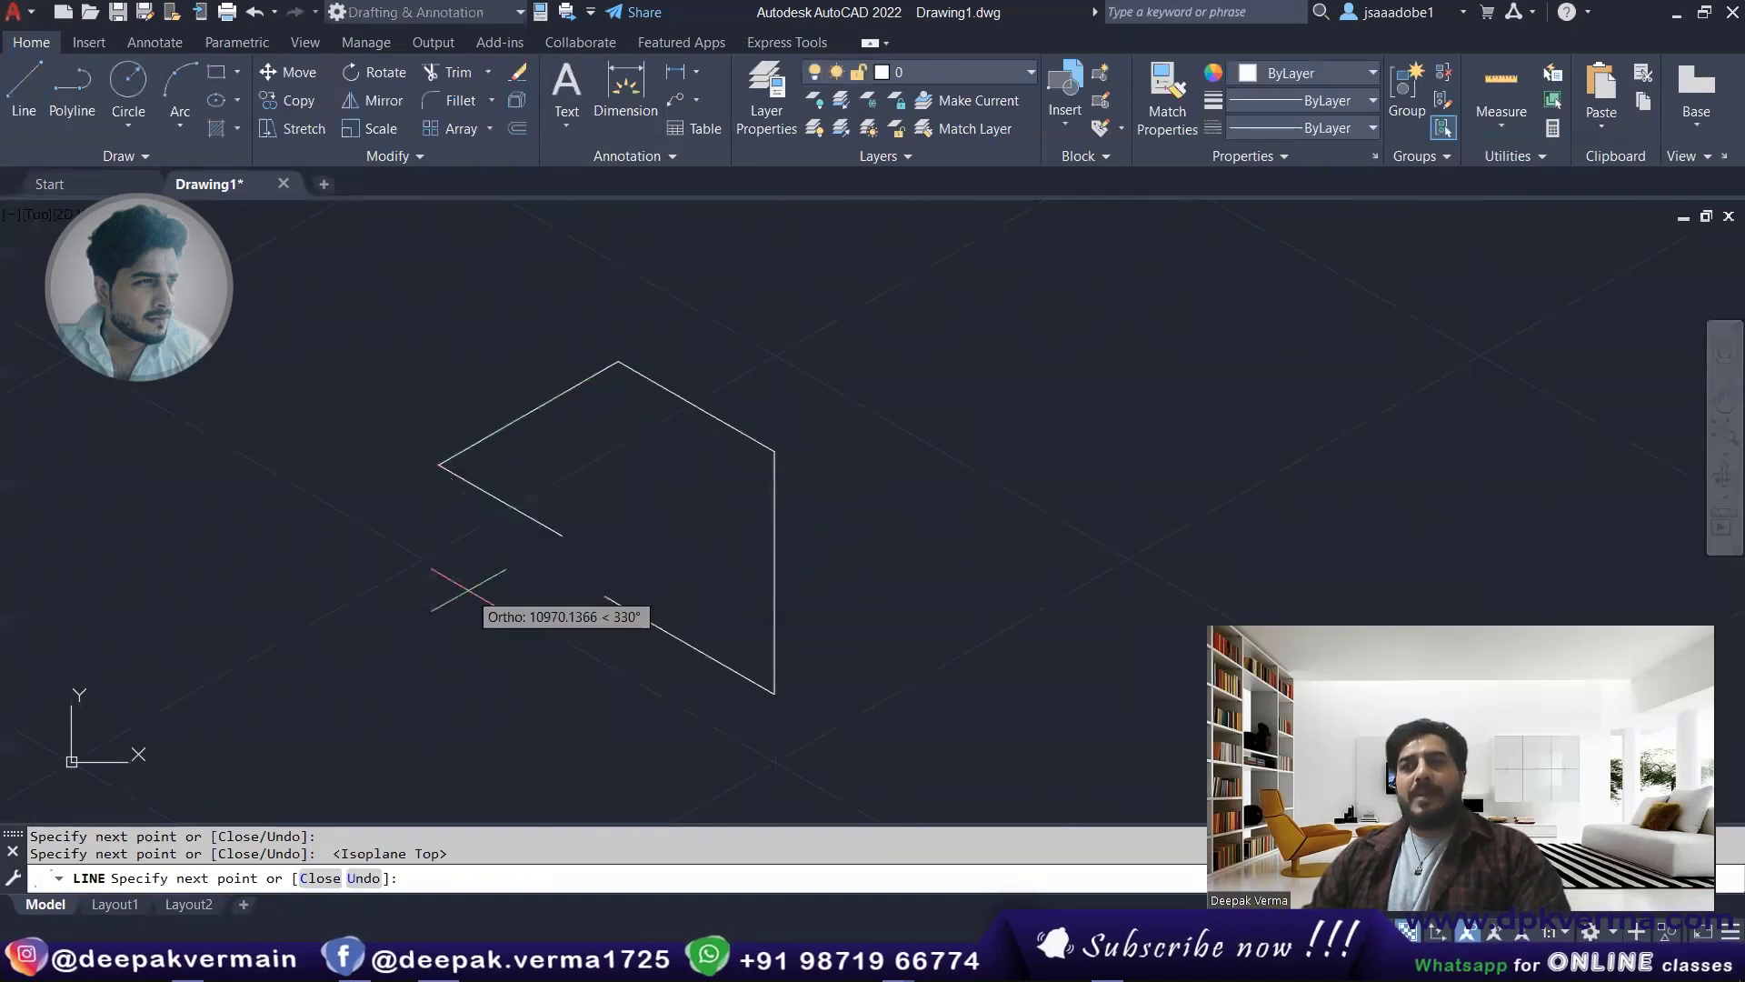
{"action": "left_click", "coordinate": [650, 586]}
{"action": "left_click", "coordinate": [720, 545]}
{"action": "key", "text": "F5"}
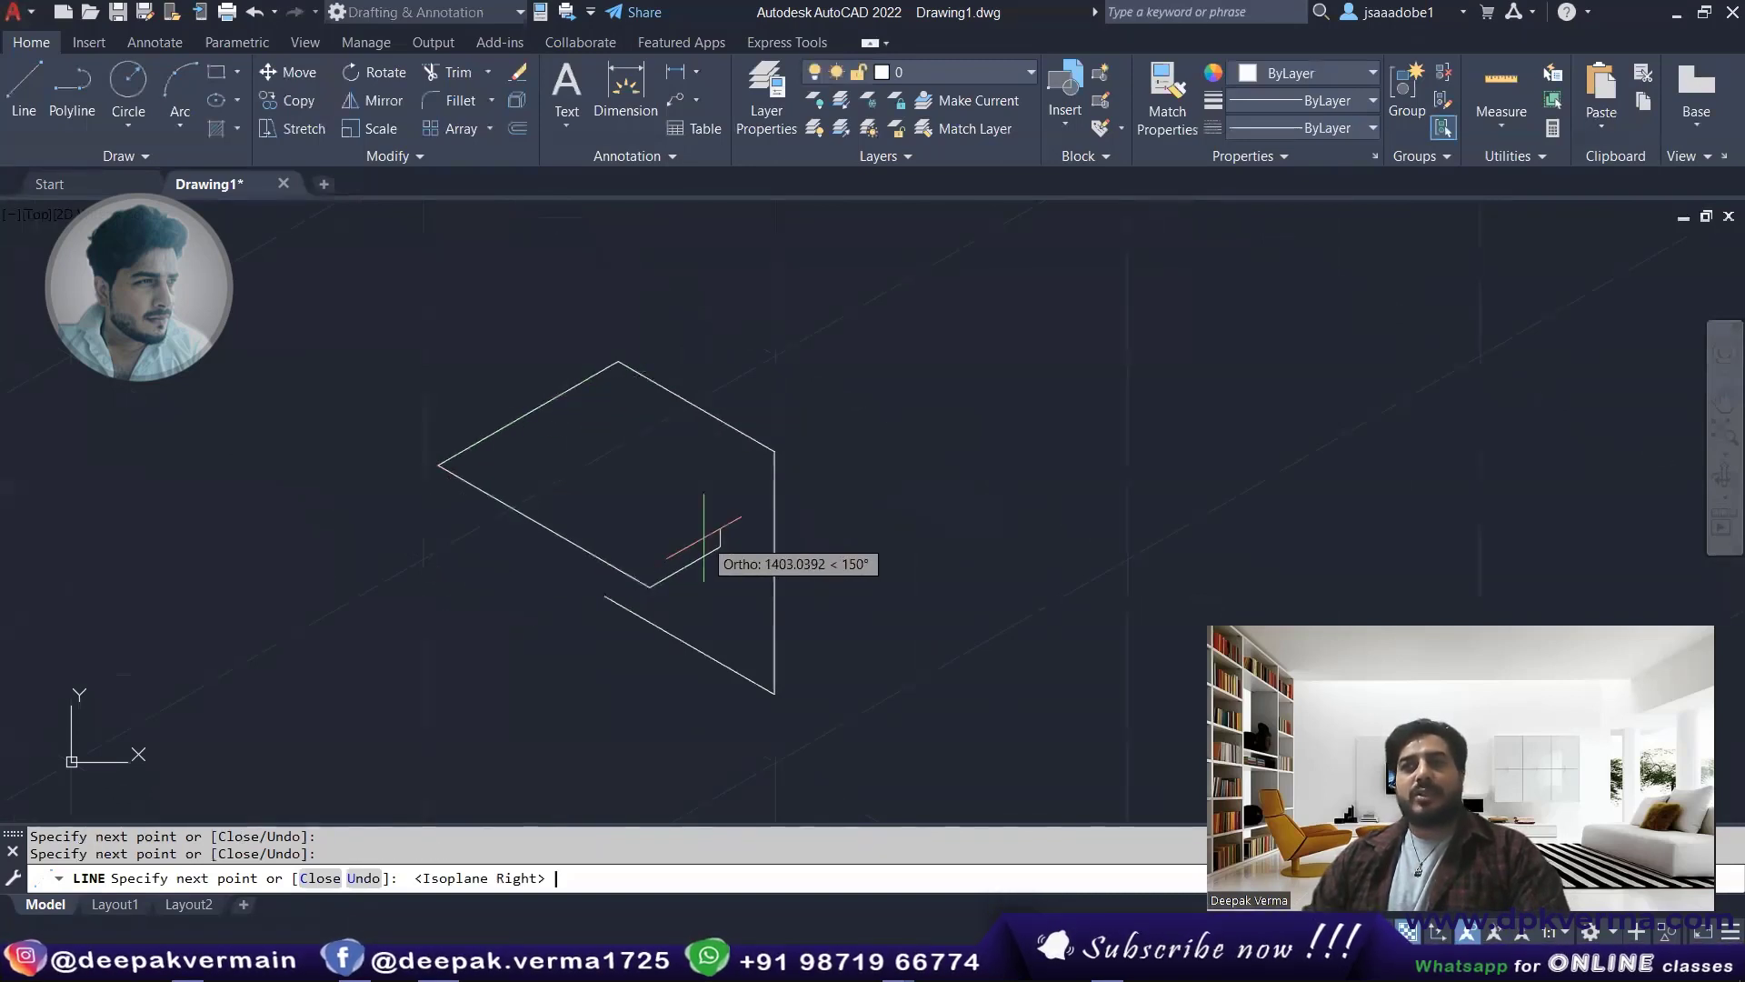
{"action": "left_click", "coordinate": [720, 328]}
{"action": "left_click", "coordinate": [881, 236]}
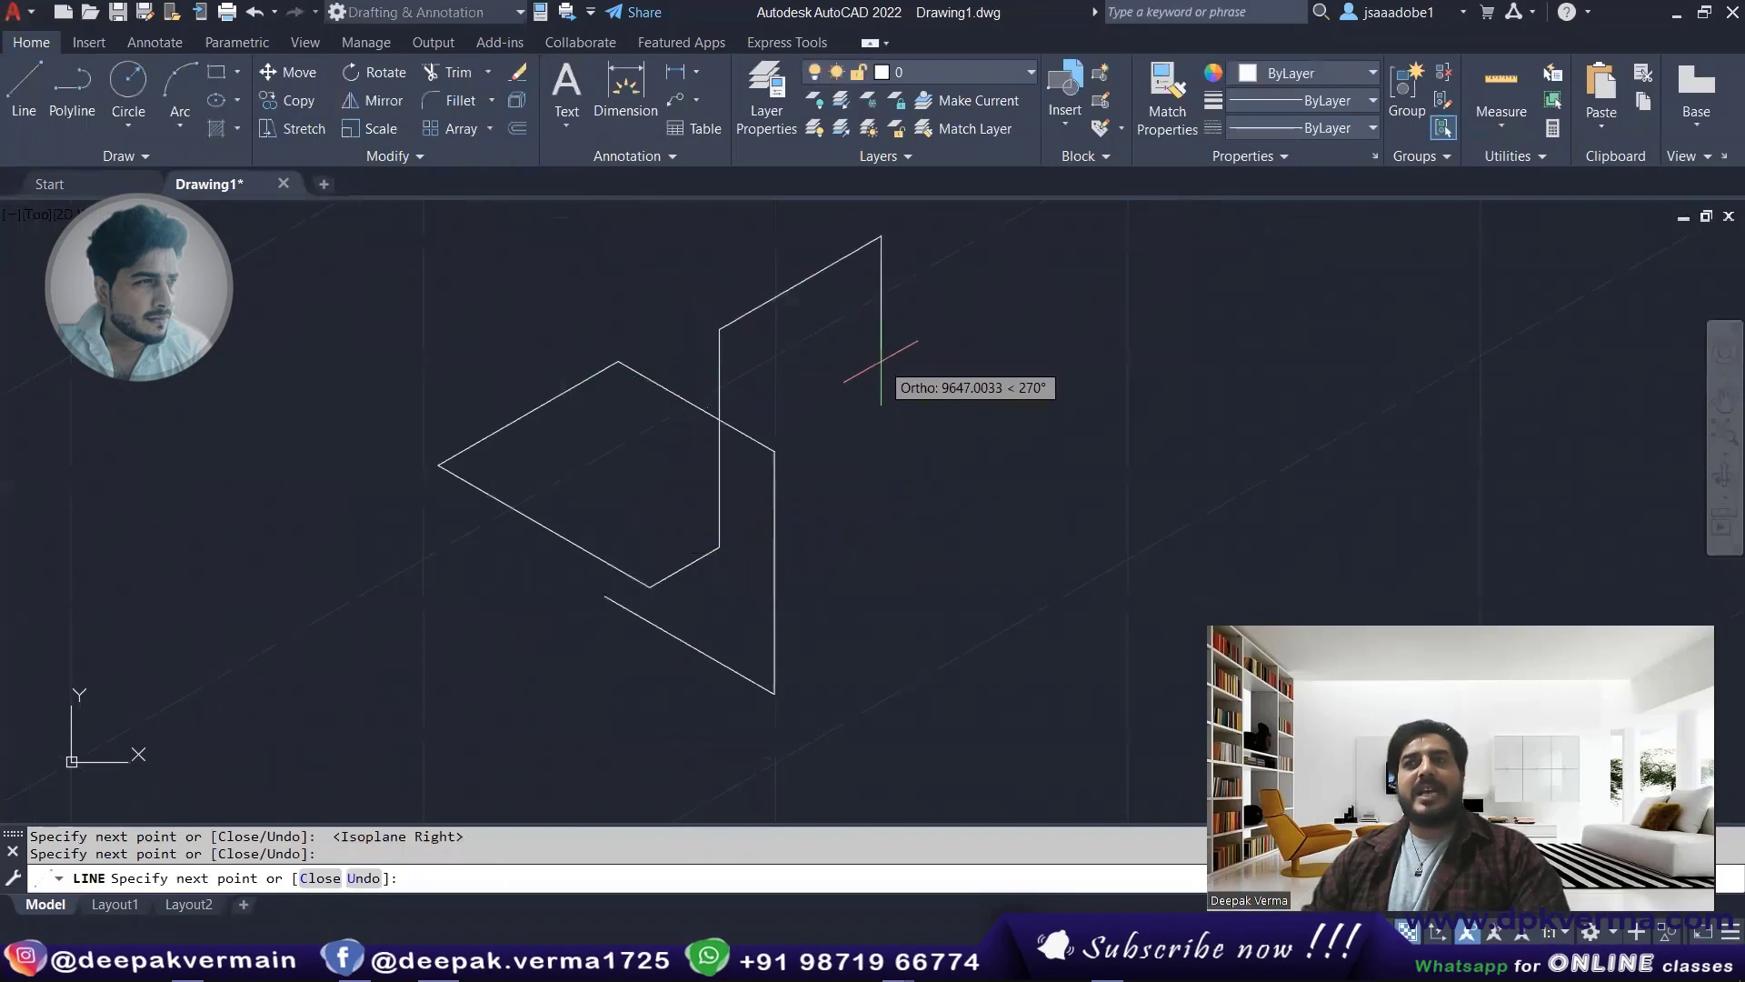
{"action": "key", "text": "Escape"}
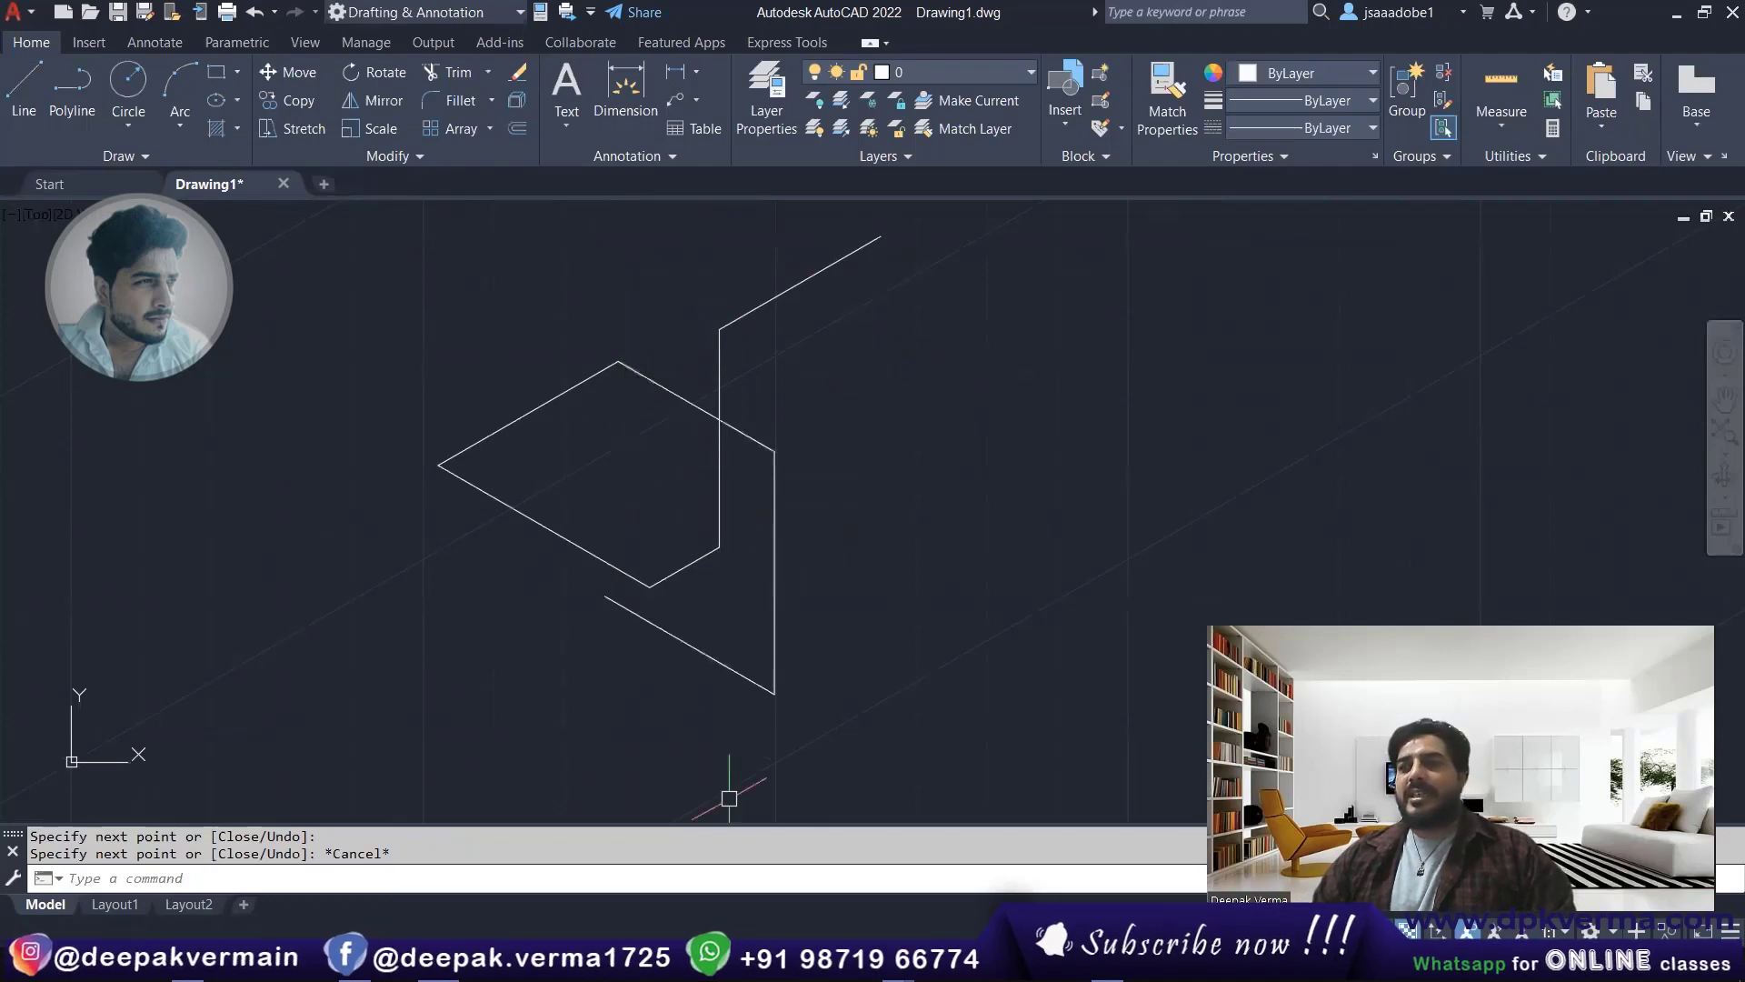
- Close Drafting Settings, switch the viewport to Top view, and erase all eight lines
{"action": "type", "text": "ds"}
{"action": "key", "text": "Return"}
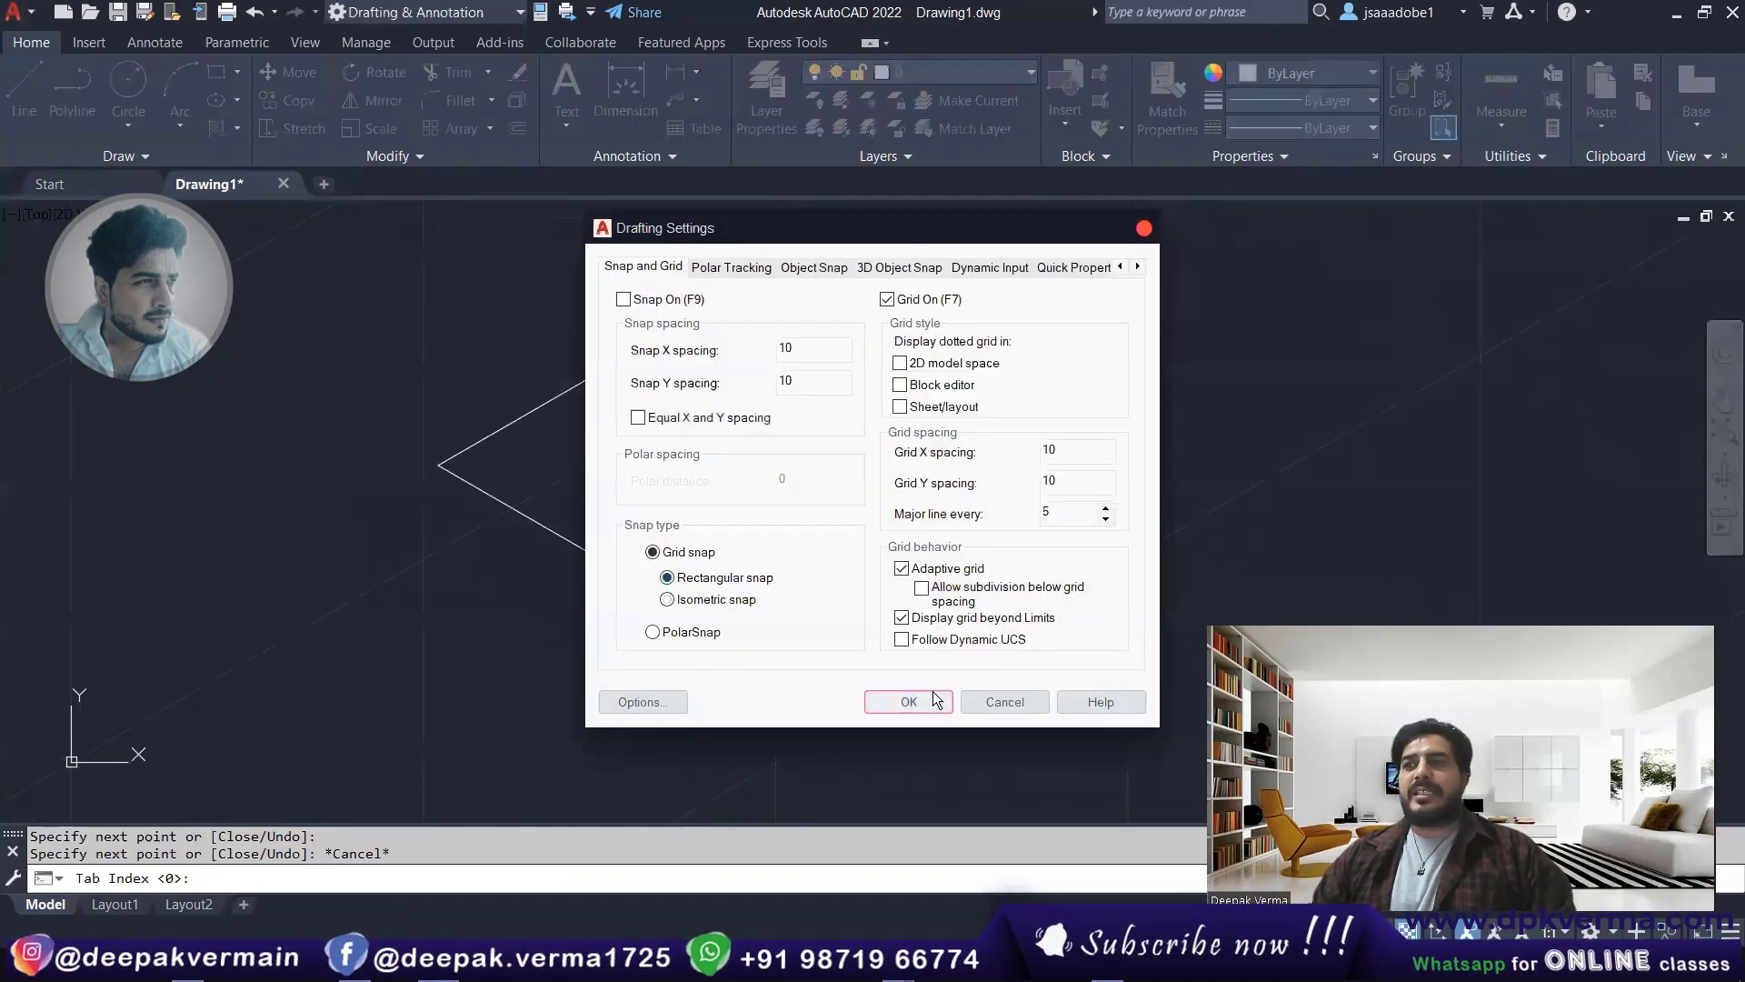
{"action": "left_click", "coordinate": [936, 700]}
{"action": "left_click", "coordinate": [44, 217]}
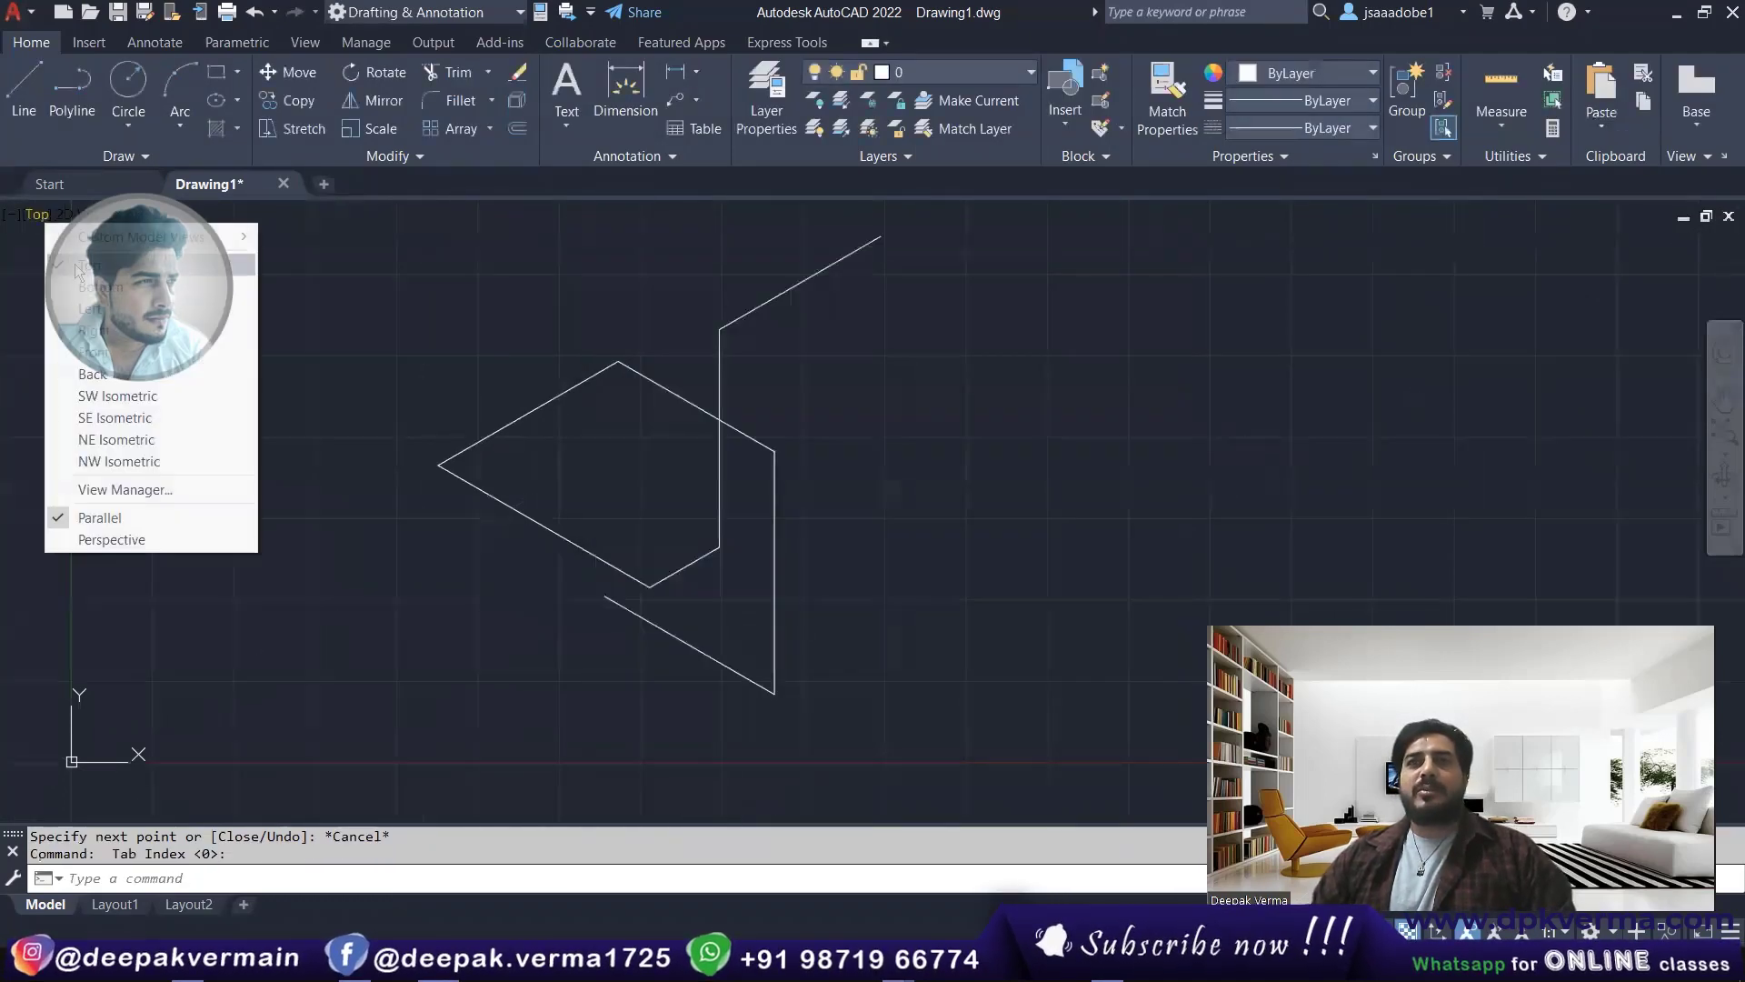
{"action": "left_click", "coordinate": [75, 264]}
{"action": "left_click", "coordinate": [973, 265]}
{"action": "left_click", "coordinate": [449, 719]}
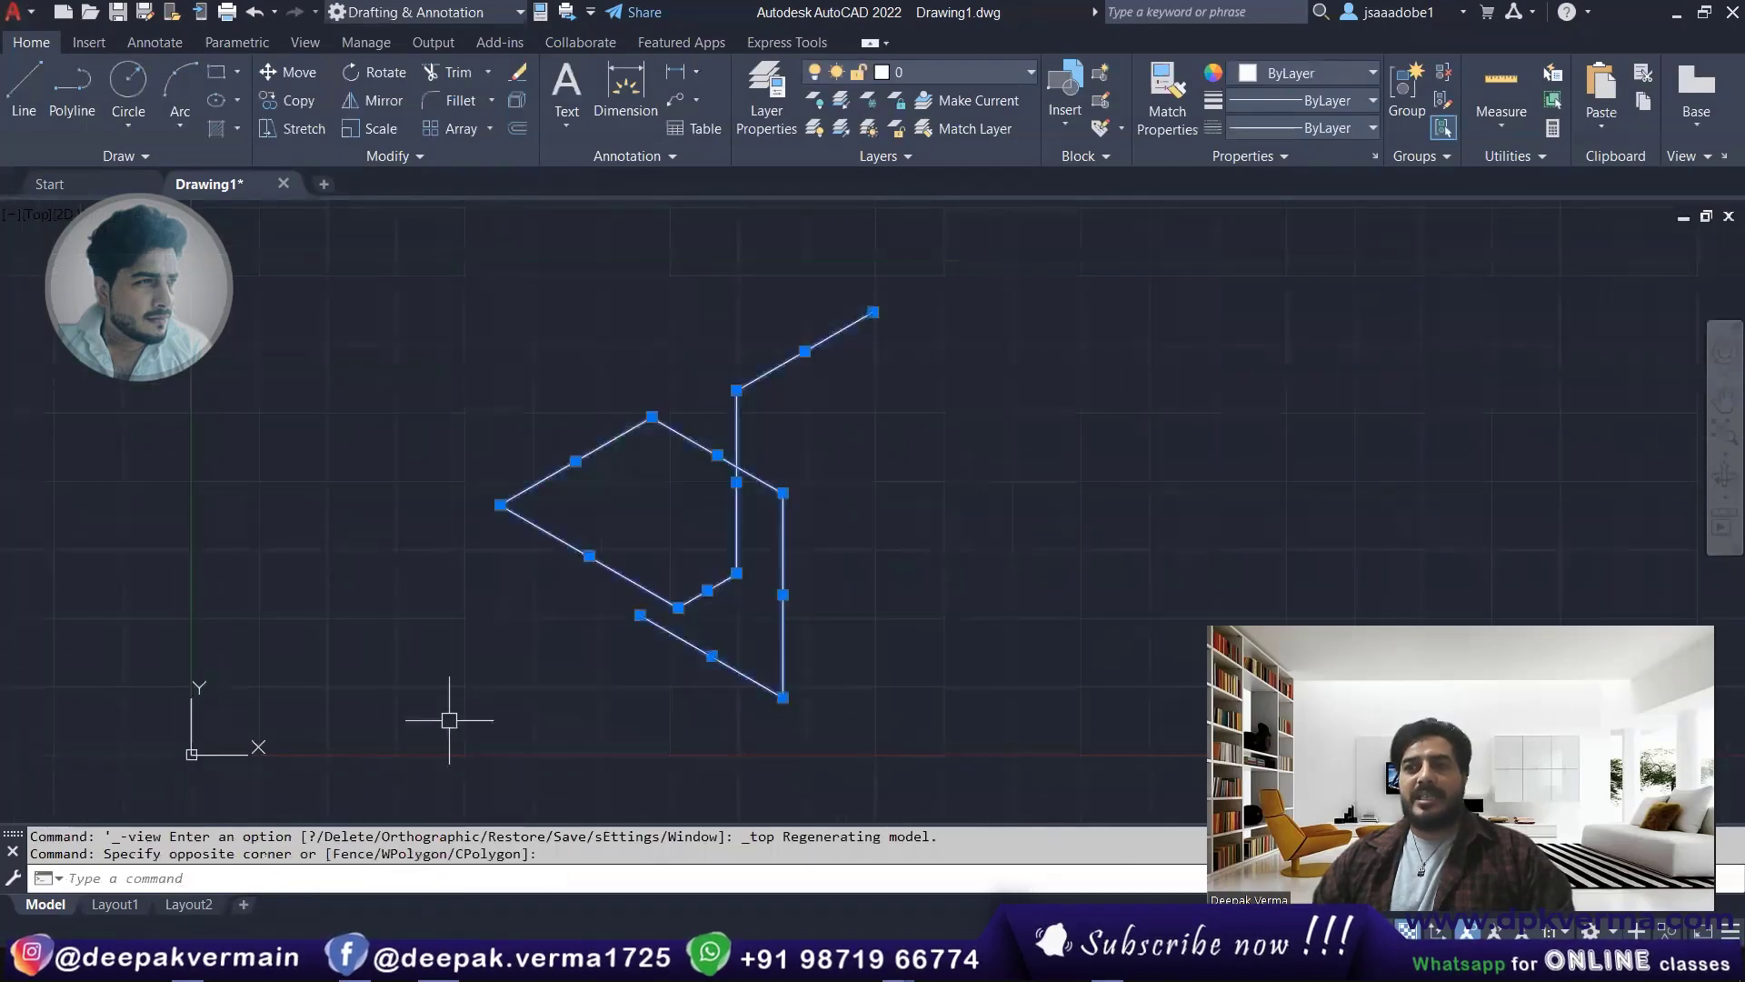
{"action": "type", "text": "e"}
{"action": "key", "text": "Return"}
- Minimize AutoCAD and highlight 'Isometric' green as question 6's answer
{"action": "left_click", "coordinate": [1677, 13]}
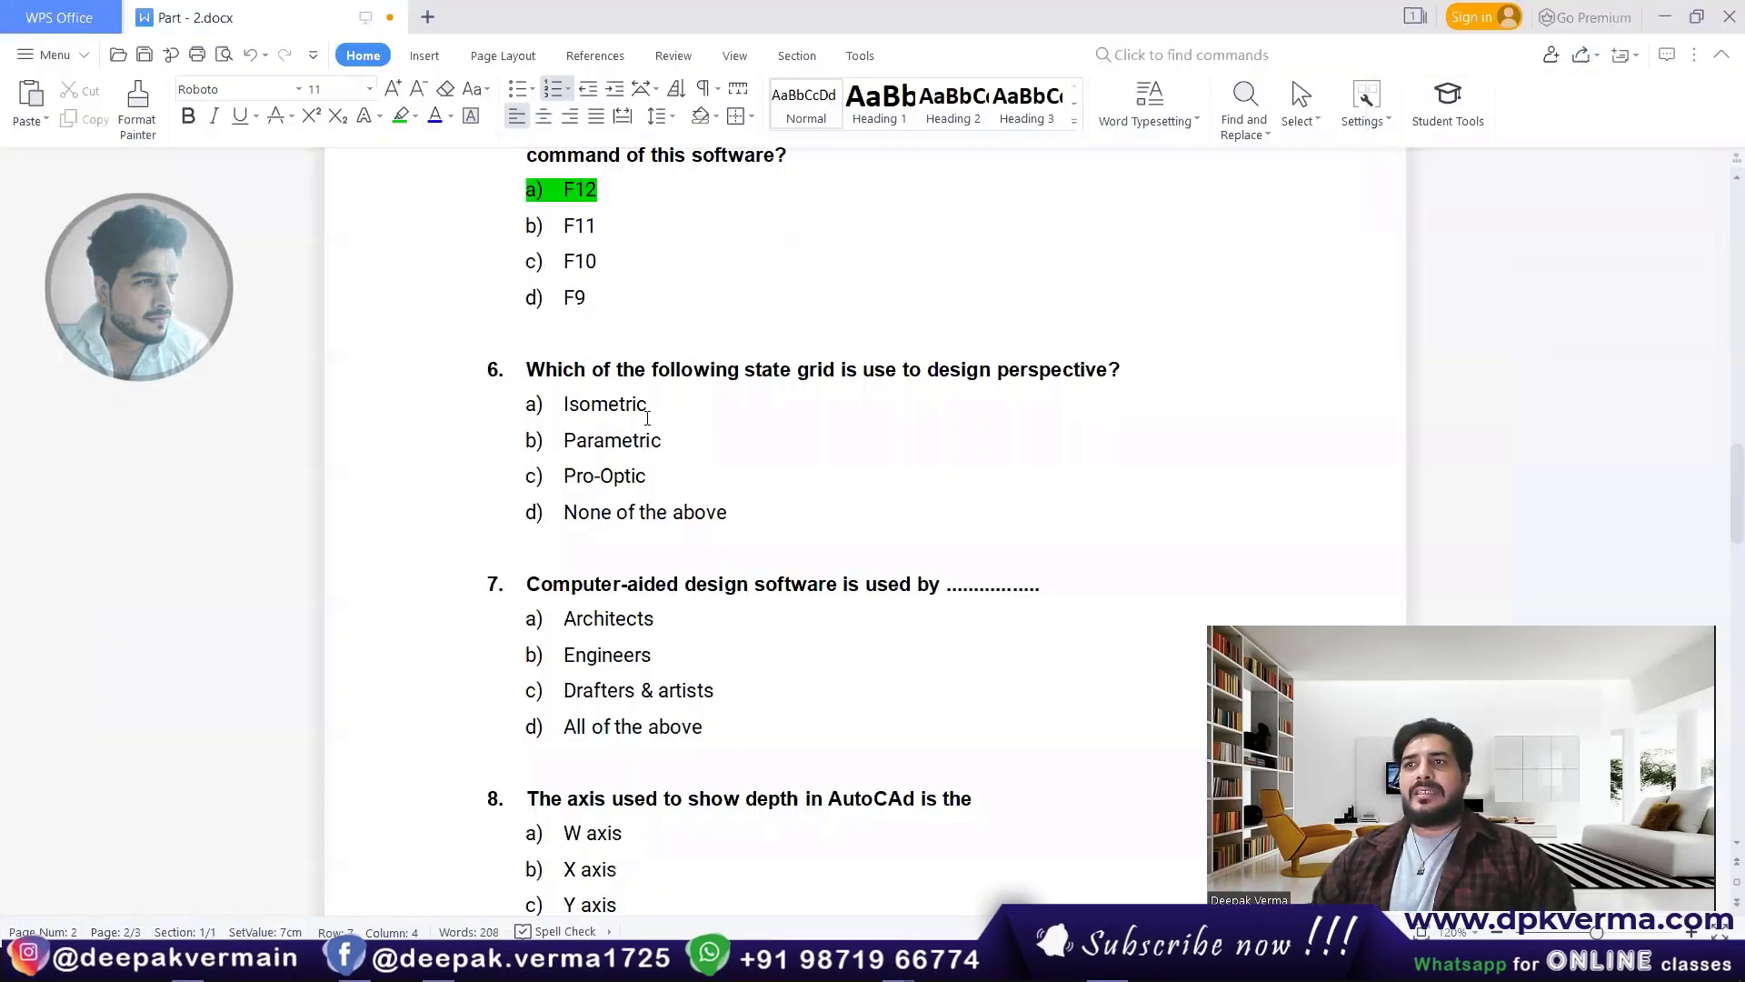
{"action": "left_click_drag", "start_coordinate": [652, 405], "coordinate": [560, 405]}
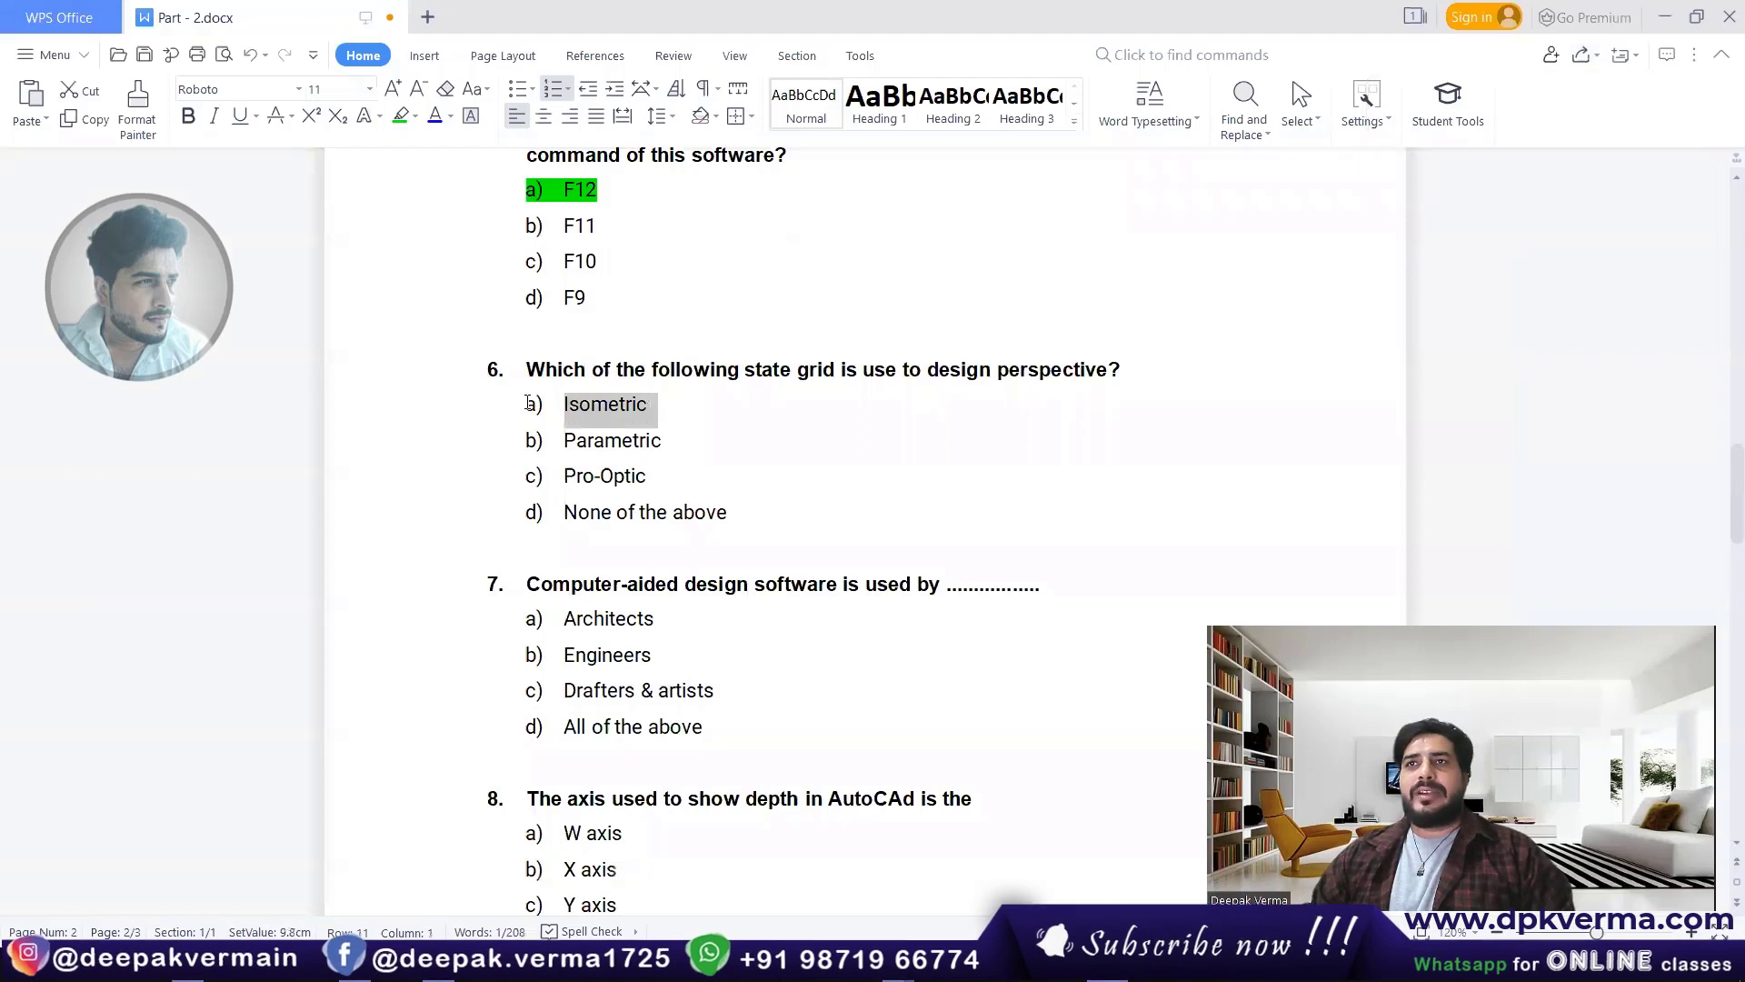
{"action": "left_click", "coordinate": [403, 125]}
{"action": "left_click", "coordinate": [646, 512]}
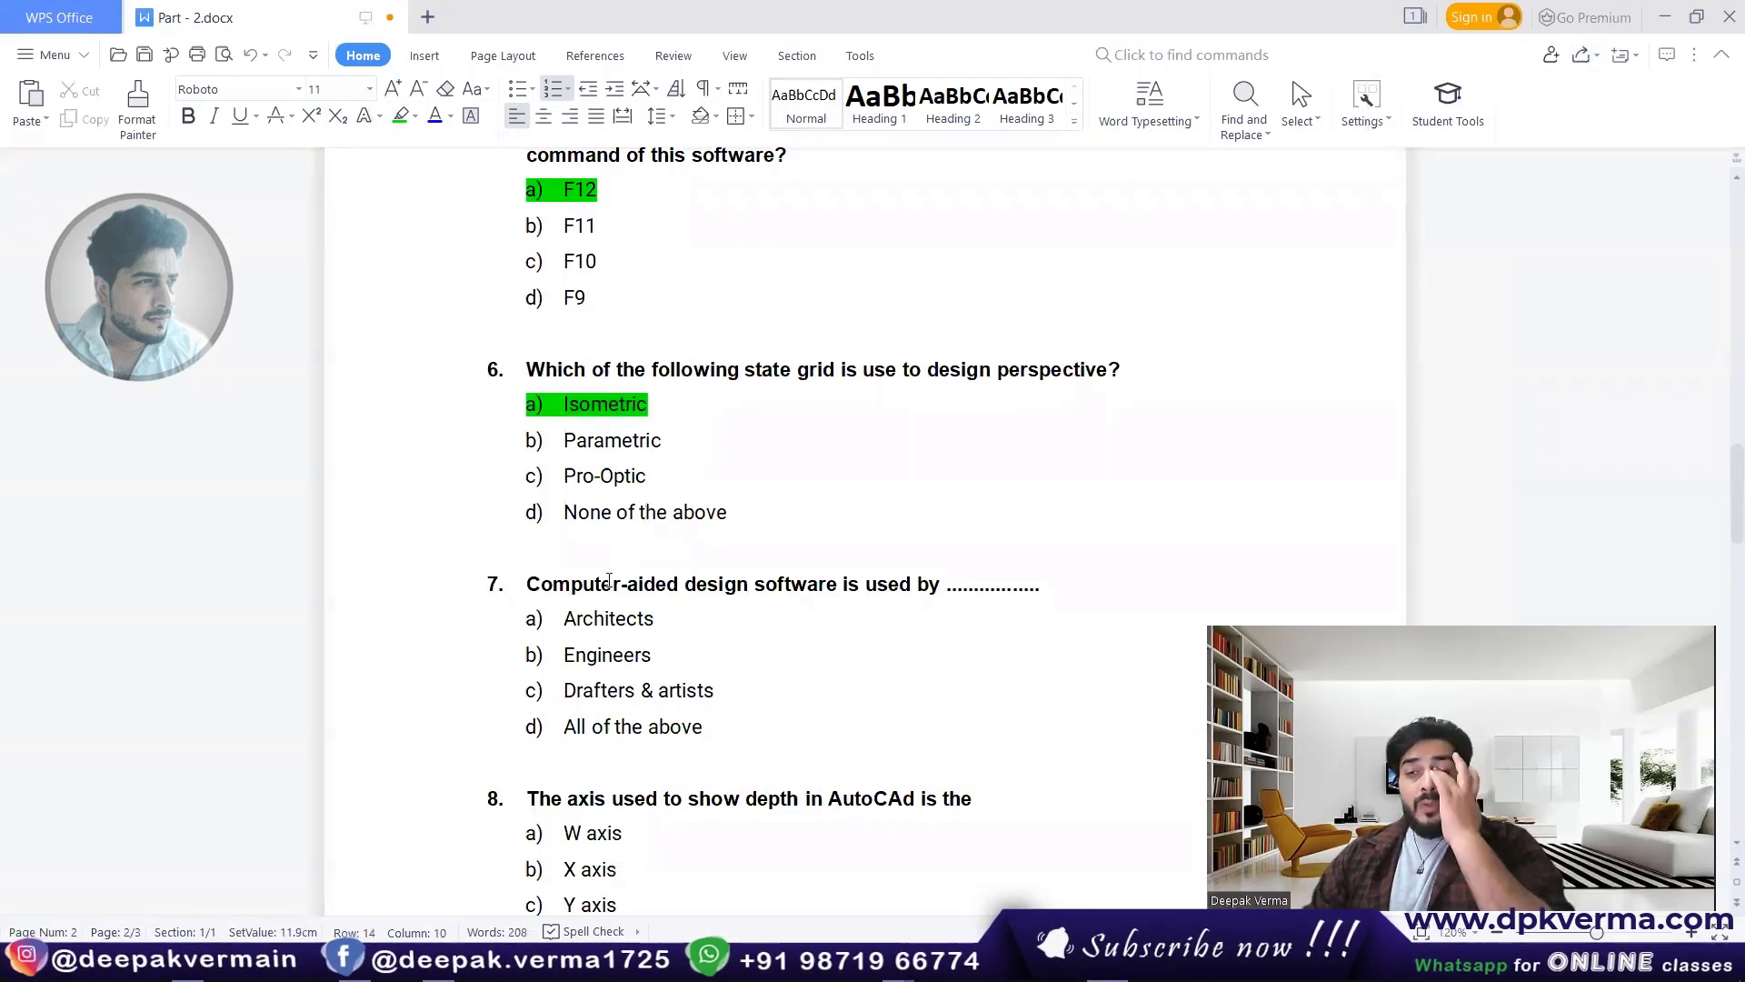
{"action": "scroll", "coordinate": [611, 573], "scroll_direction": "down", "scroll_amount": 1}
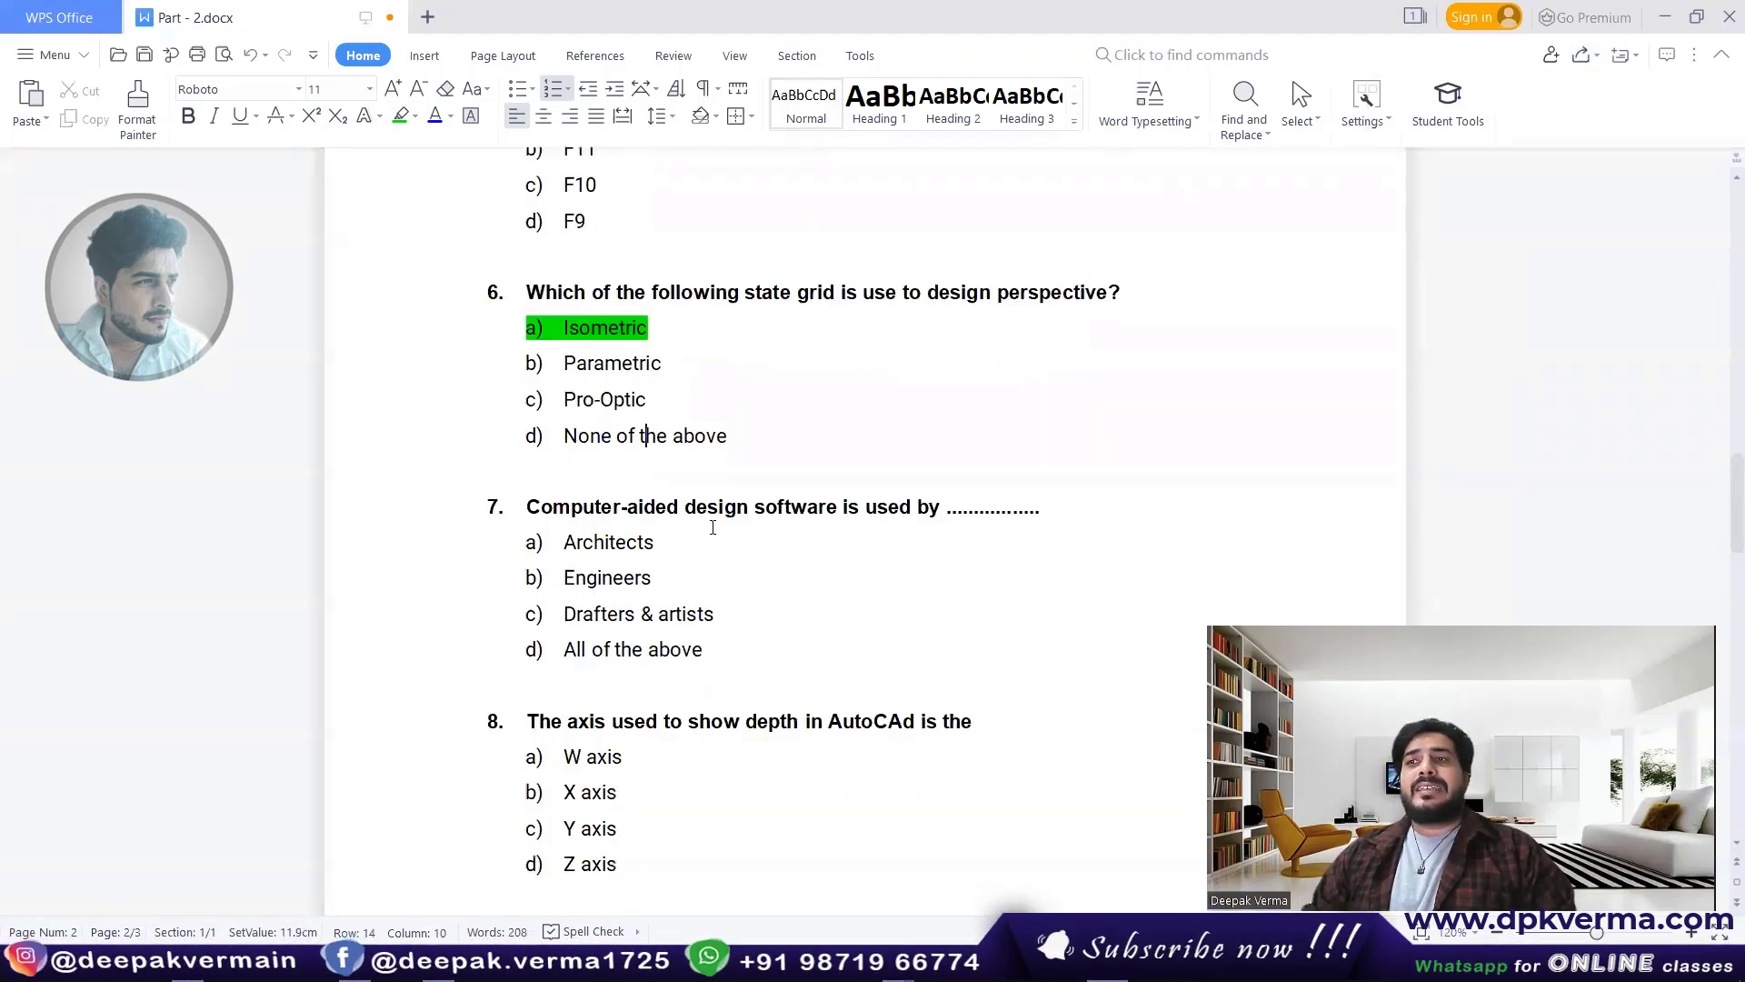
{"action": "scroll", "coordinate": [925, 510], "scroll_direction": "down", "scroll_amount": 1}
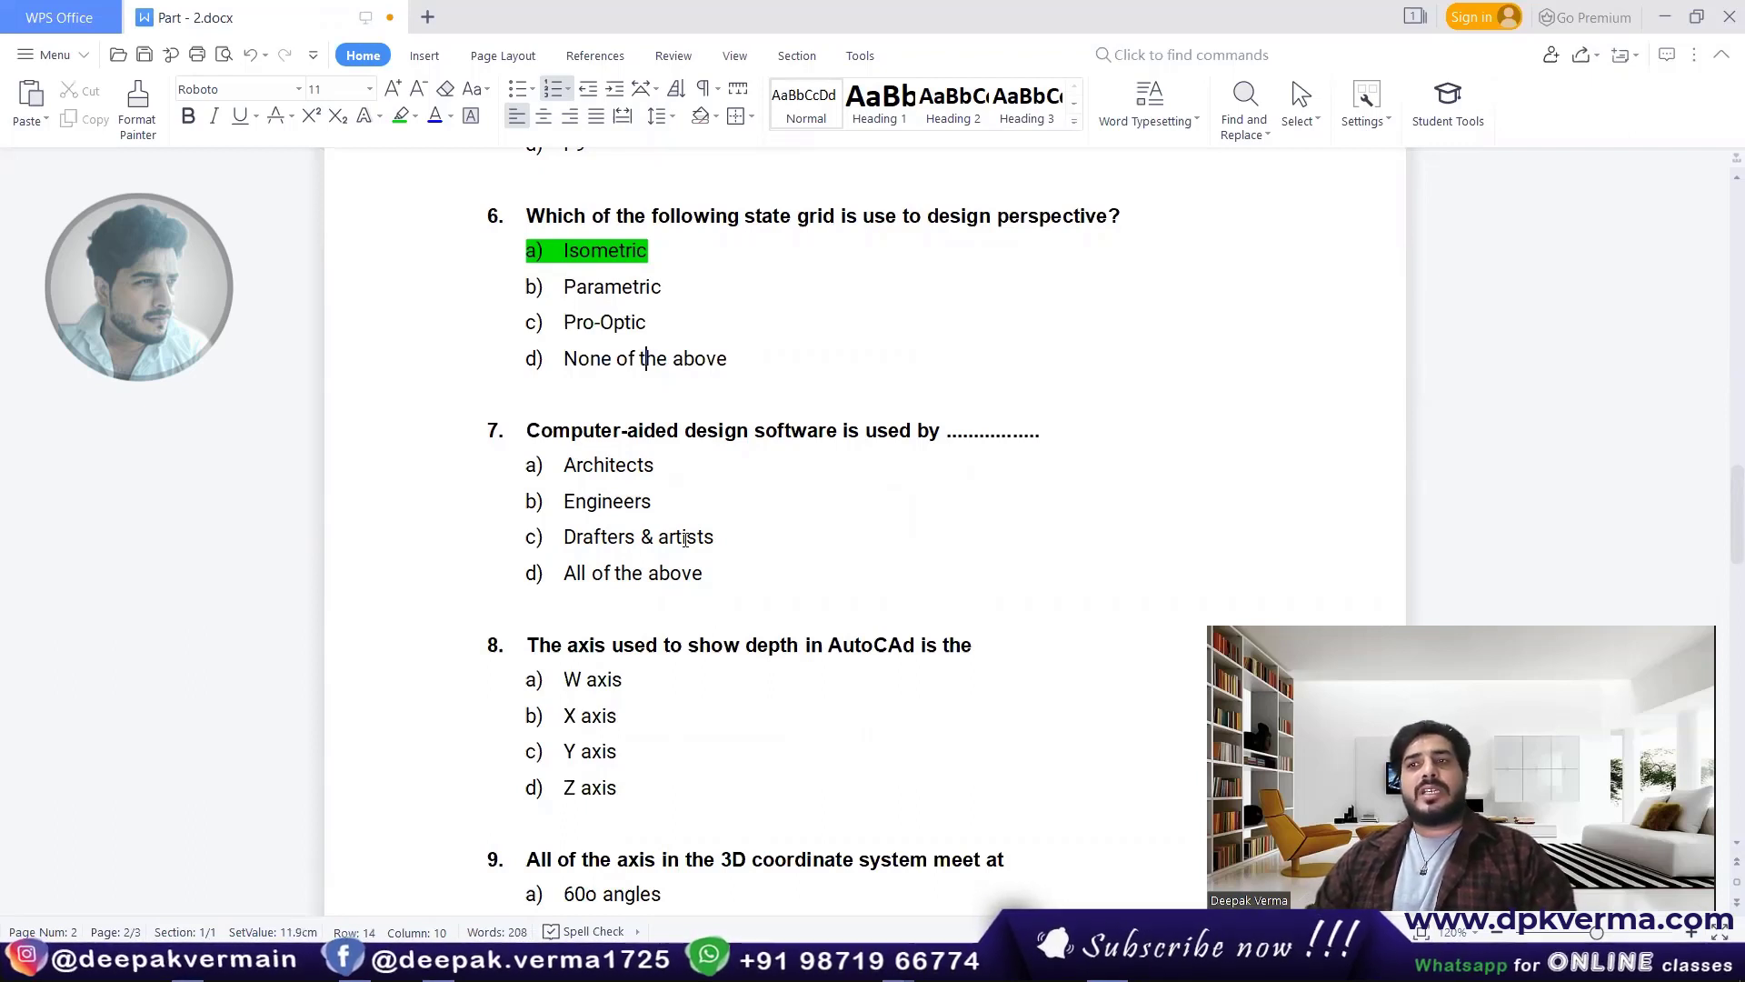
- Highlight question 7's answer d) 'All of the above' in green
{"action": "left_click_drag", "start_coordinate": [699, 571], "coordinate": [554, 573]}
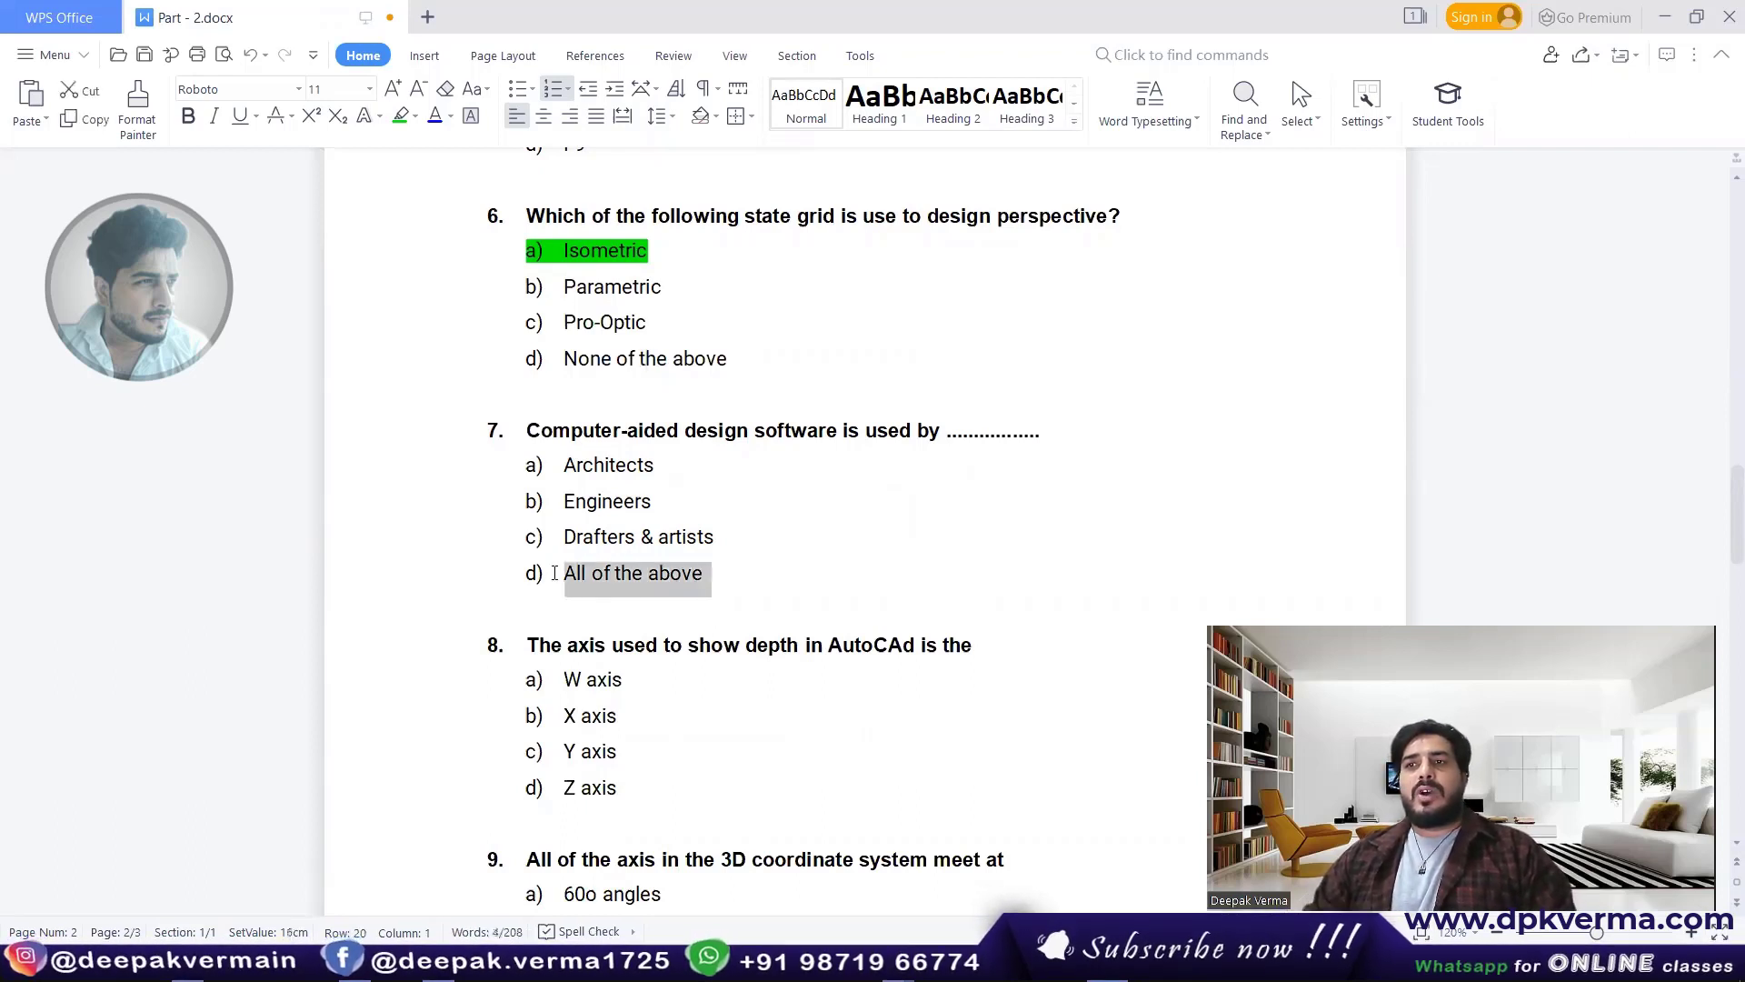
{"action": "left_click", "coordinate": [399, 115]}
{"action": "left_click", "coordinate": [693, 427]}
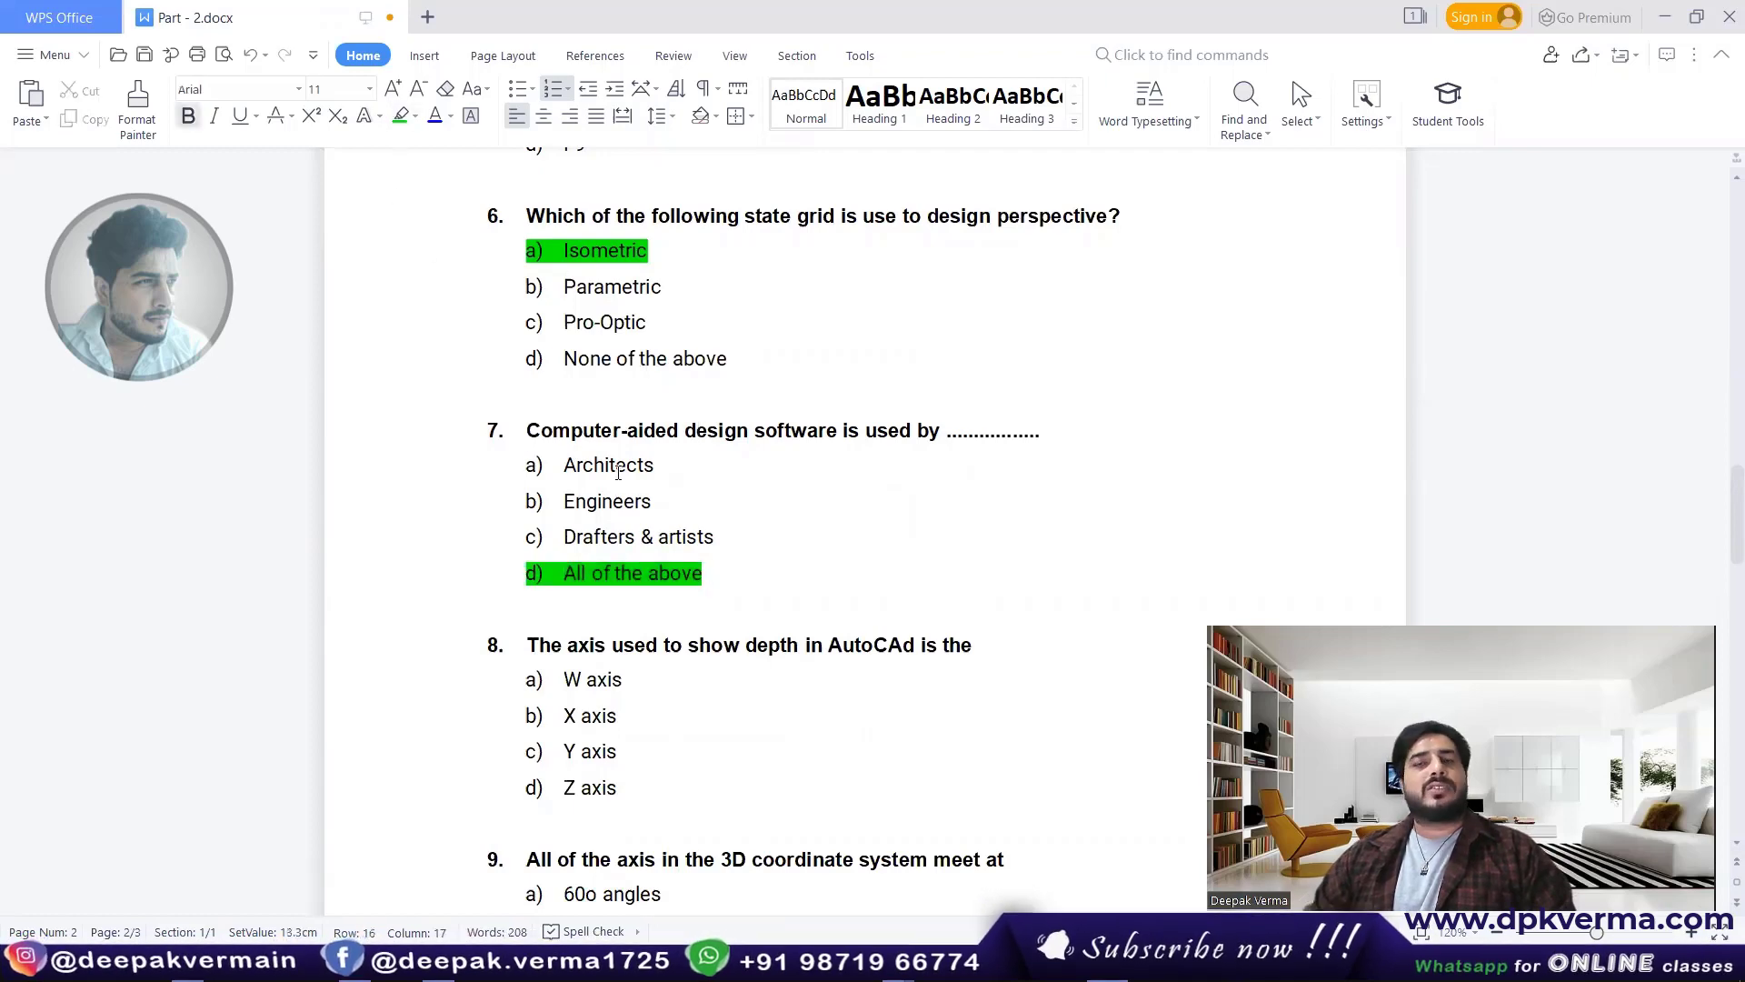
{"action": "scroll", "coordinate": [618, 472], "scroll_direction": "down", "scroll_amount": 3}
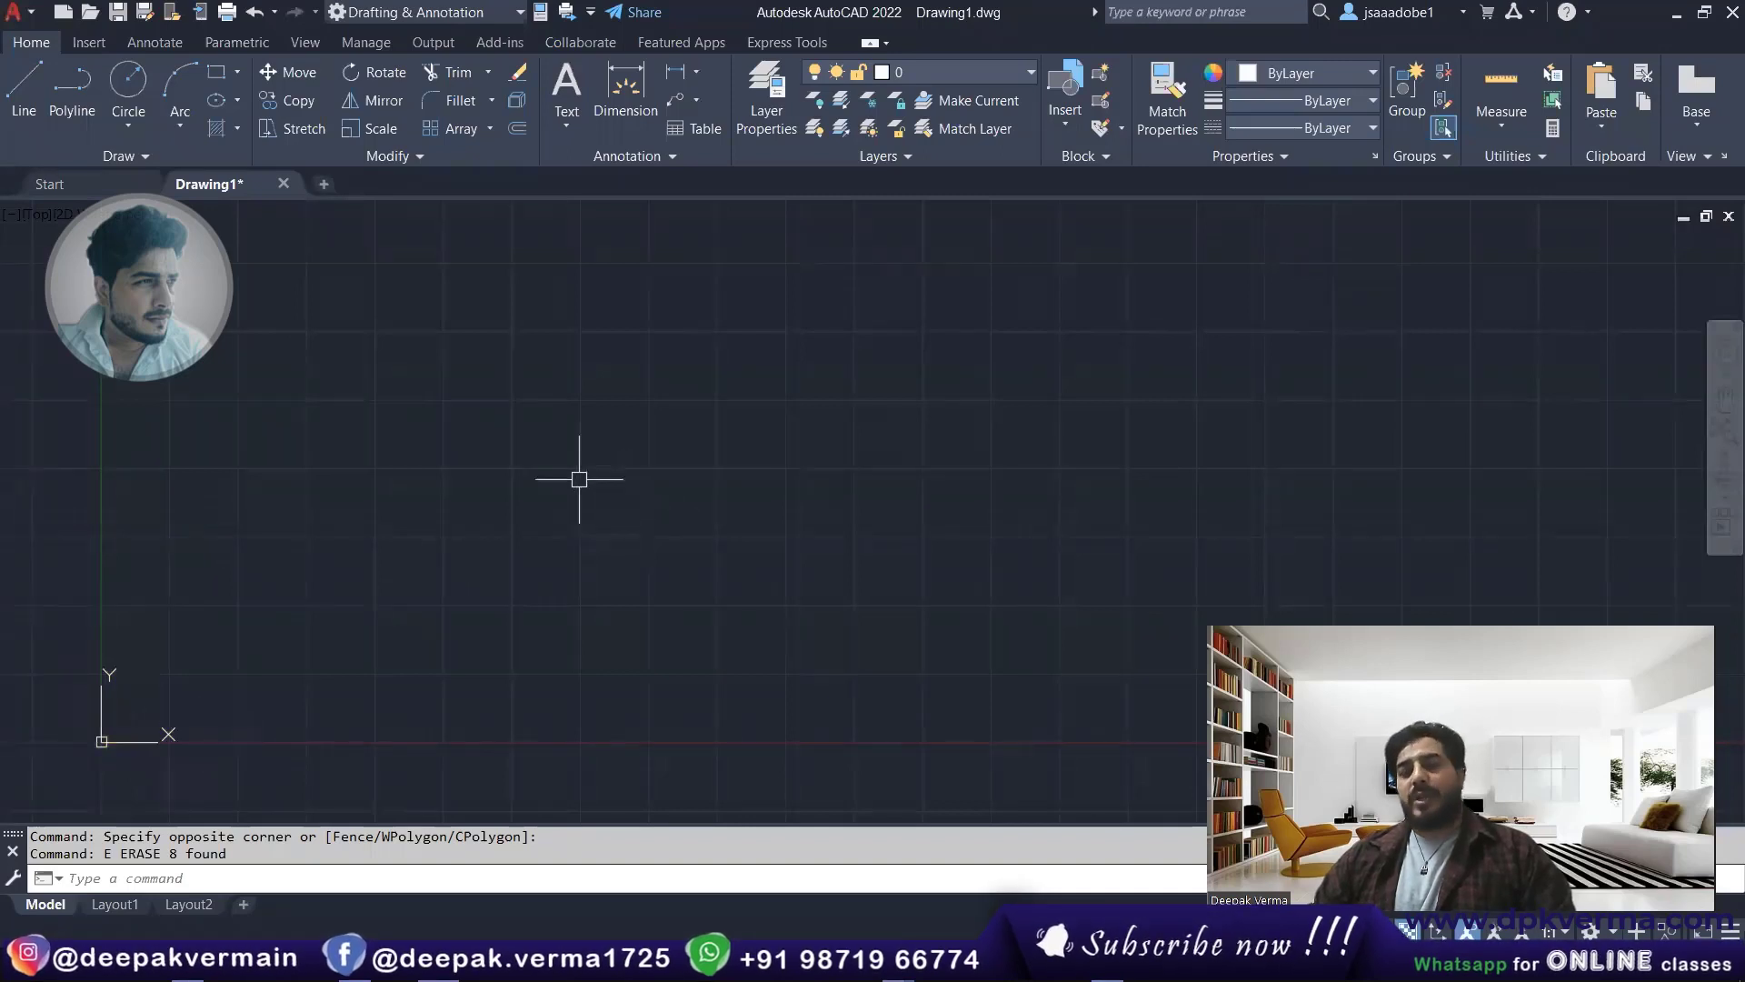
- Draw a rectangle with REC and orbit the view to an angled 3D perspective
{"action": "type", "text": "rec"}
{"action": "key", "text": "Return"}
{"action": "left_click", "coordinate": [468, 417]}
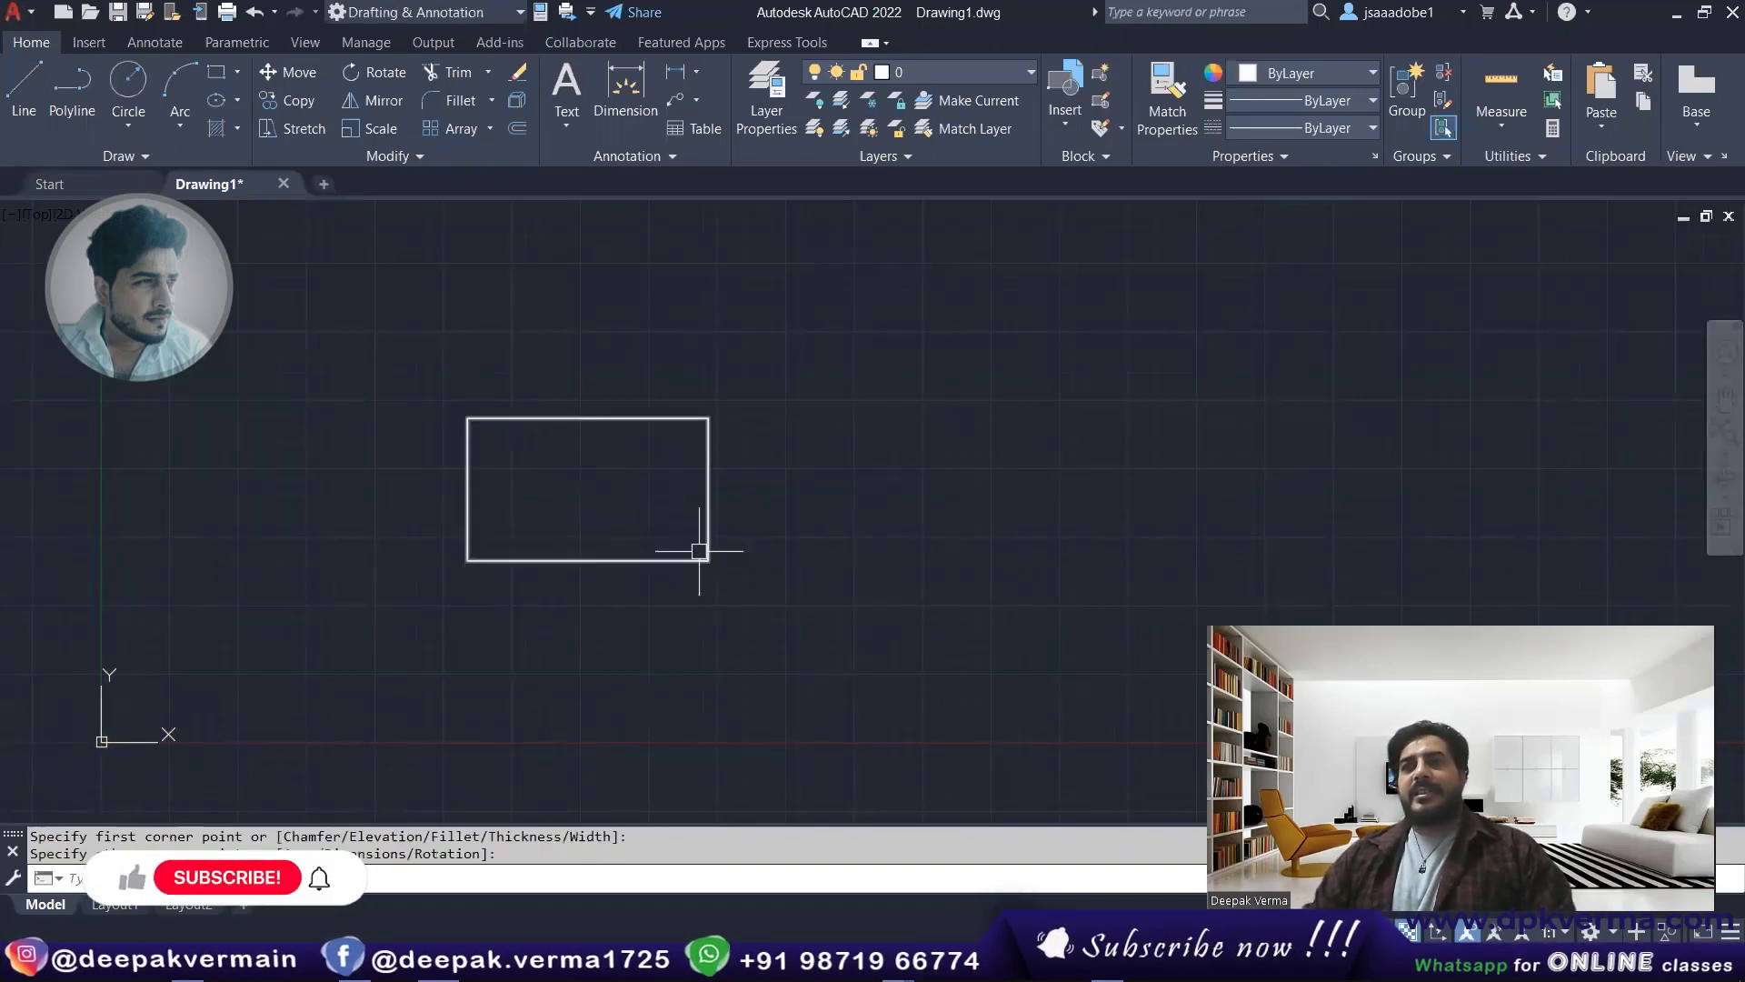
{"action": "left_click", "coordinate": [705, 554]}
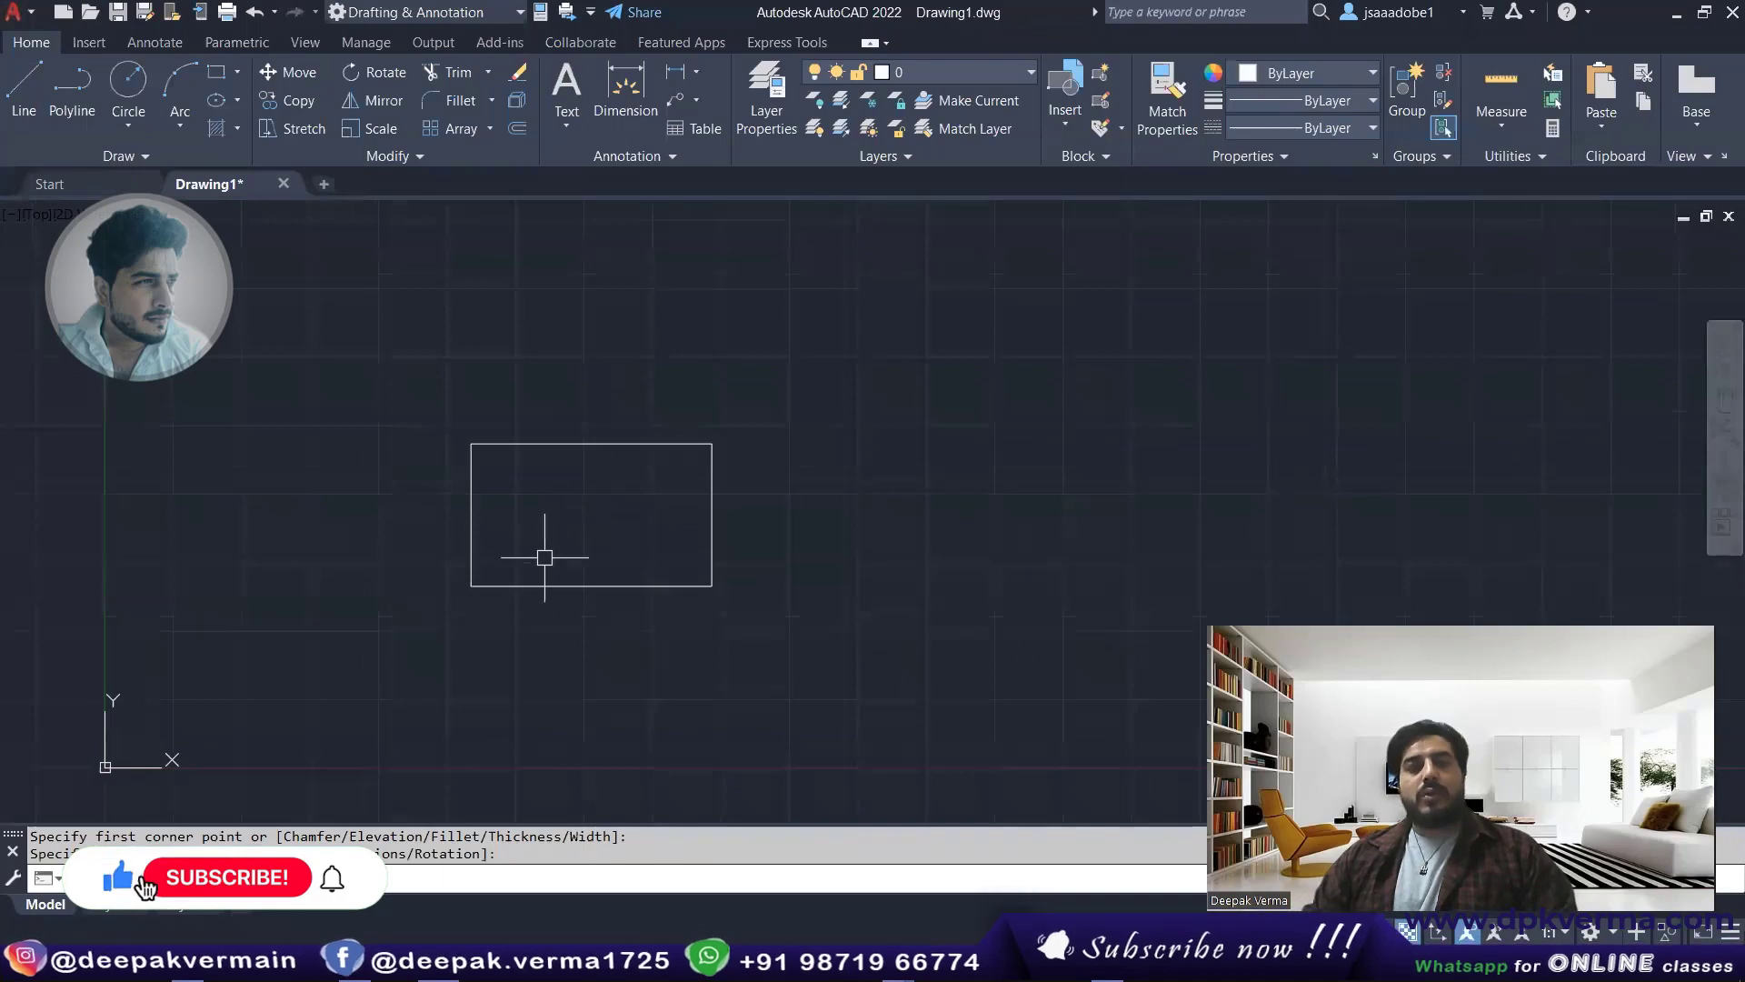
{"action": "middle_click_drag", "start_coordinate": [544, 557], "coordinate": [615, 479], "text": "shift"}
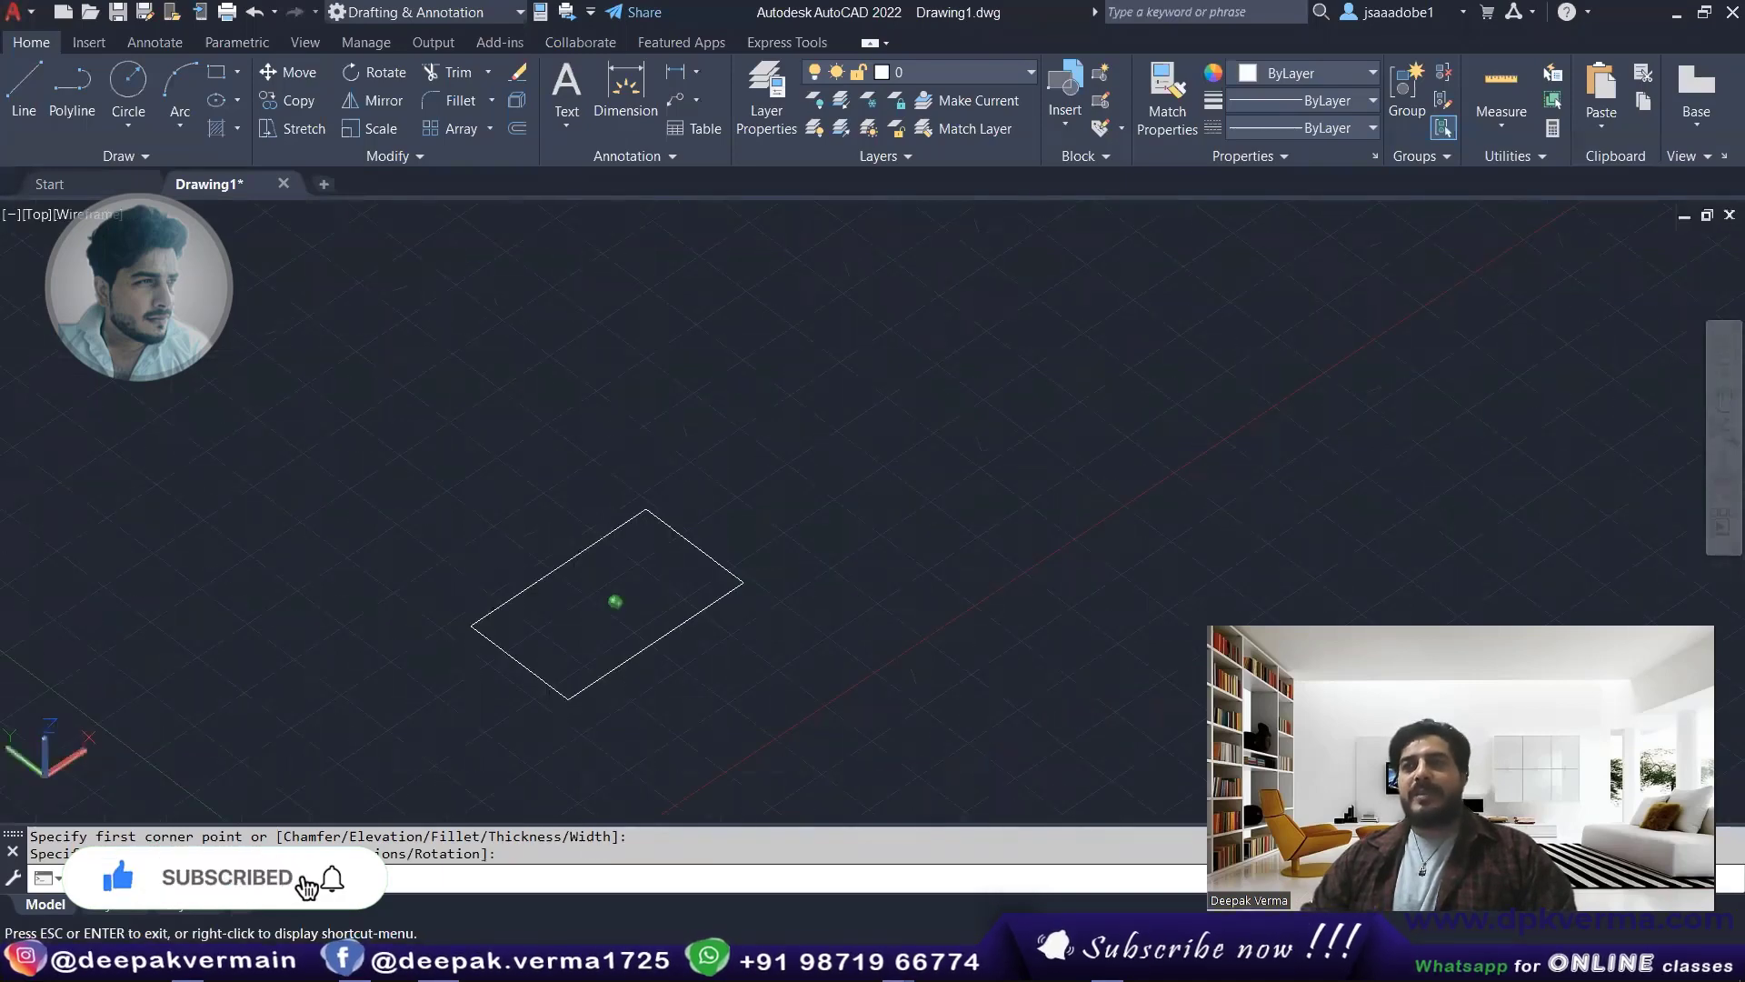
{"action": "middle_click_drag", "start_coordinate": [616, 660], "coordinate": [627, 660], "text": "shift"}
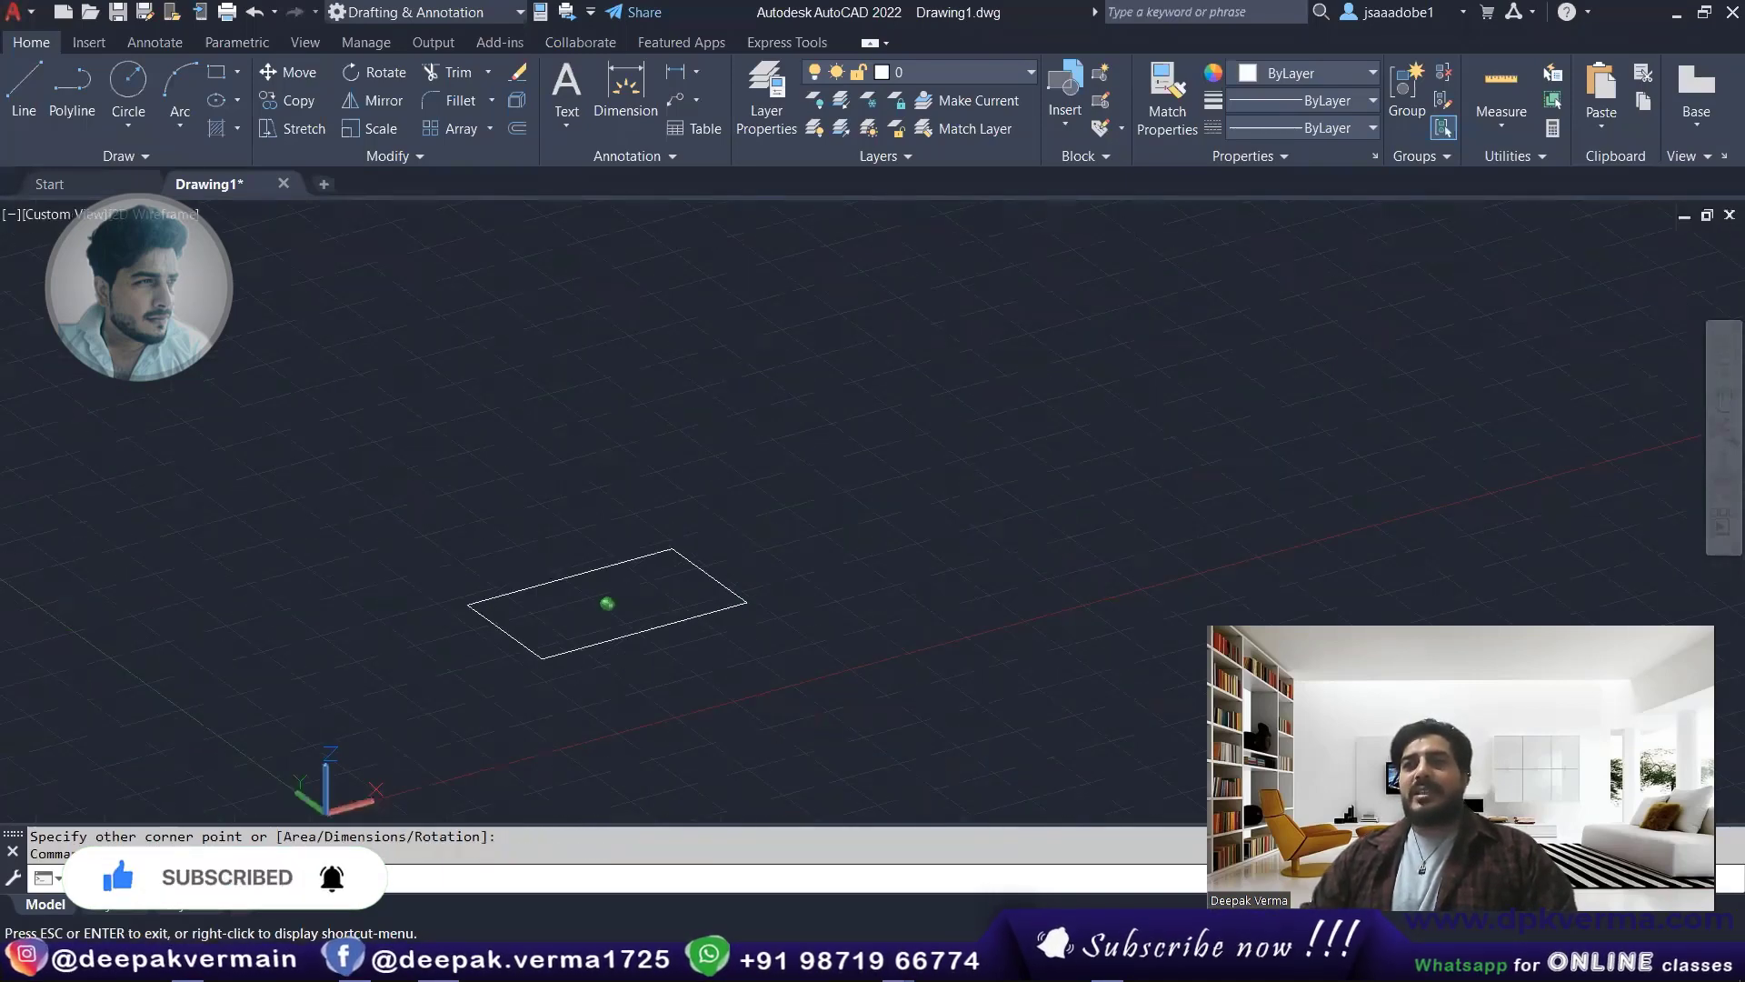
{"action": "middle_click_drag", "start_coordinate": [528, 714], "coordinate": [526, 612]}
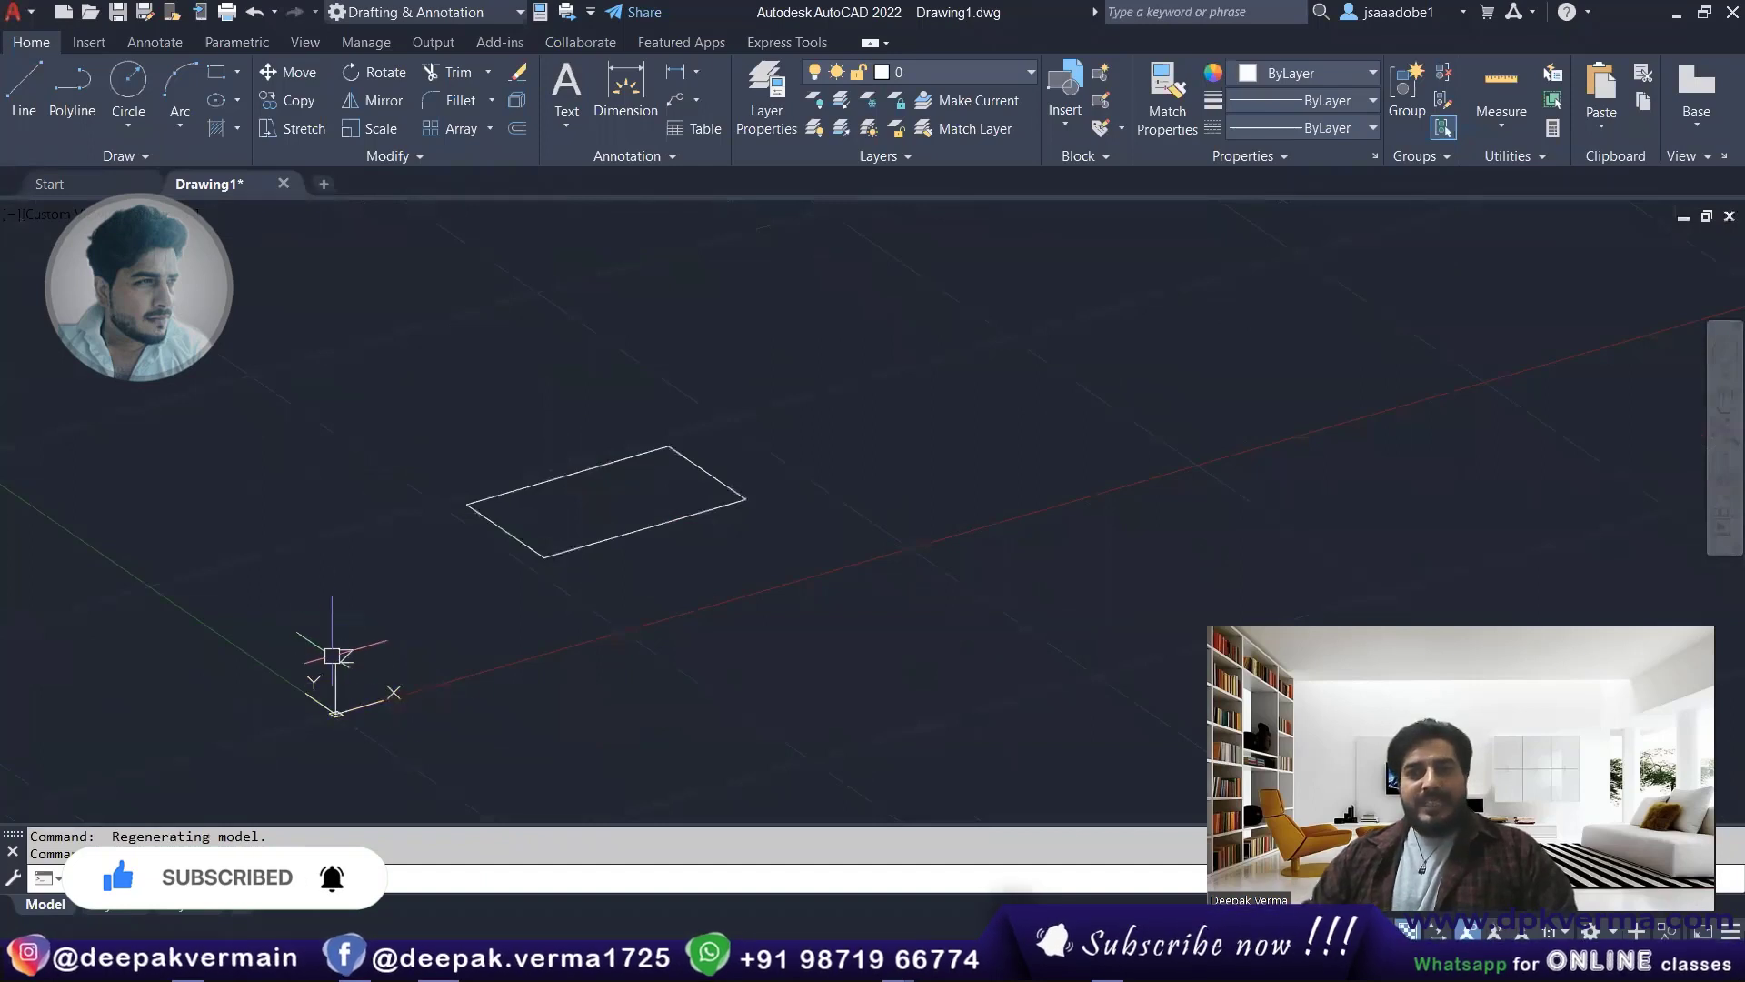
- Extrude the rectangle with EXT into a 3D box
{"action": "type", "text": "ext"}
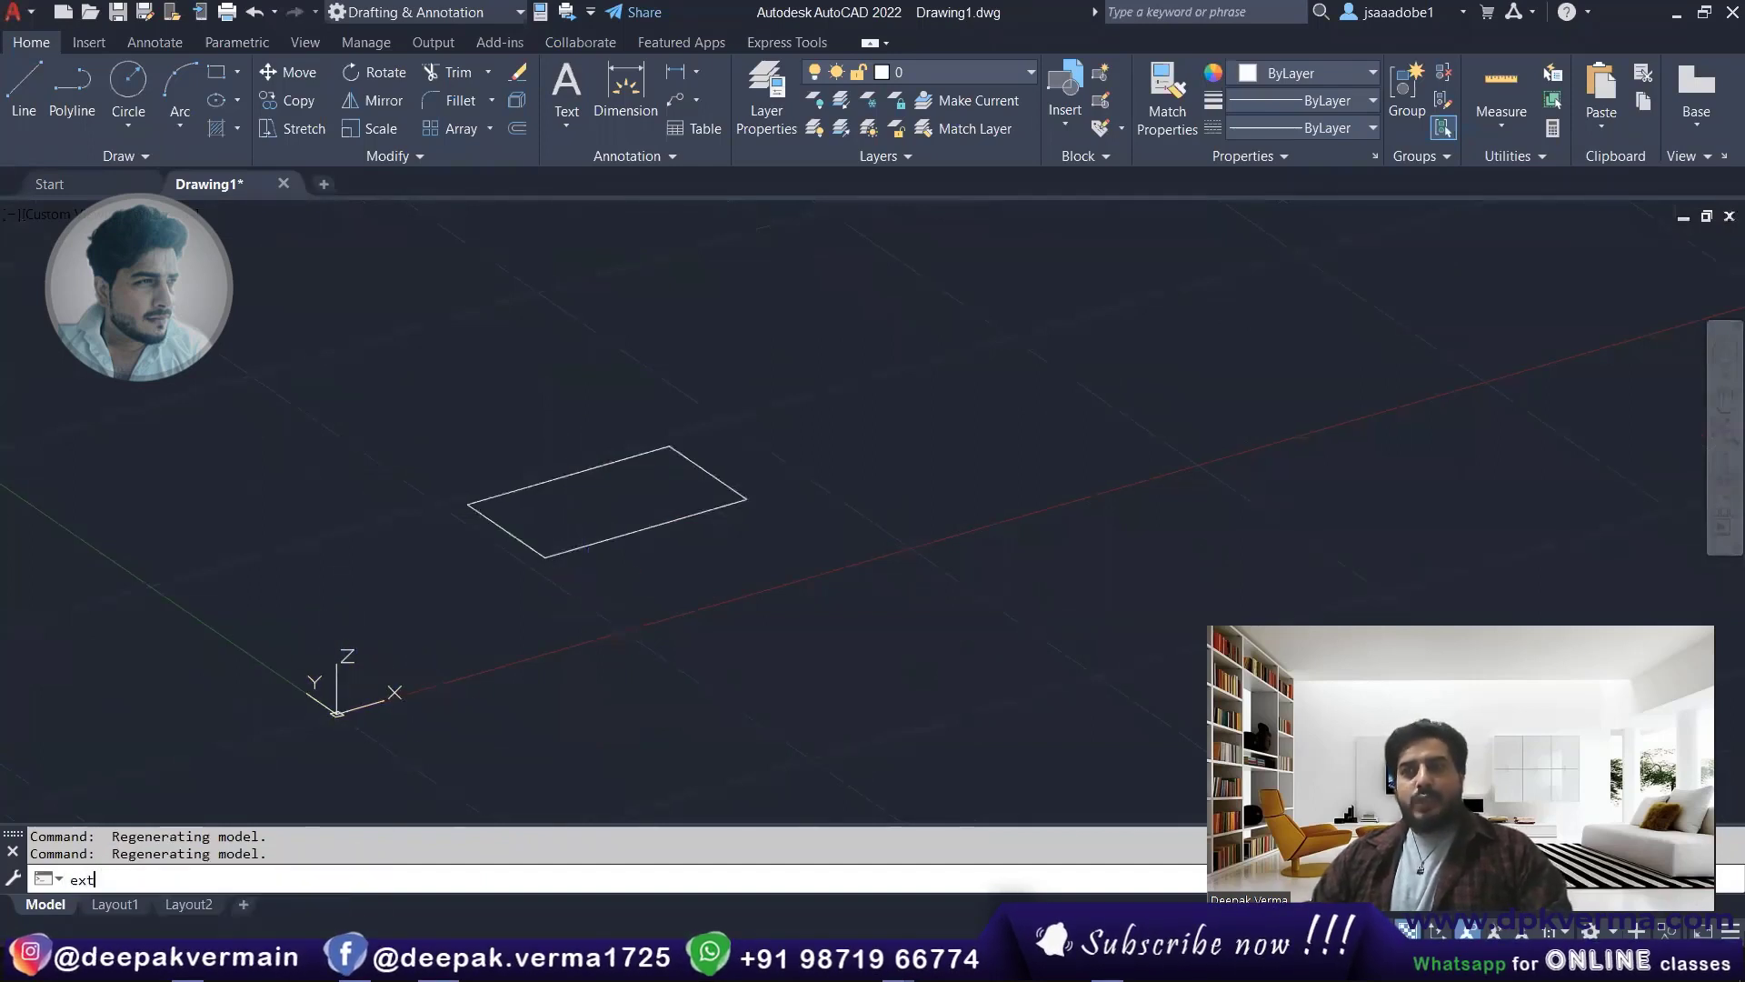
{"action": "key", "text": "Return"}
{"action": "left_click", "coordinate": [582, 542]}
{"action": "key", "text": "Return"}
{"action": "left_click", "coordinate": [569, 390]}
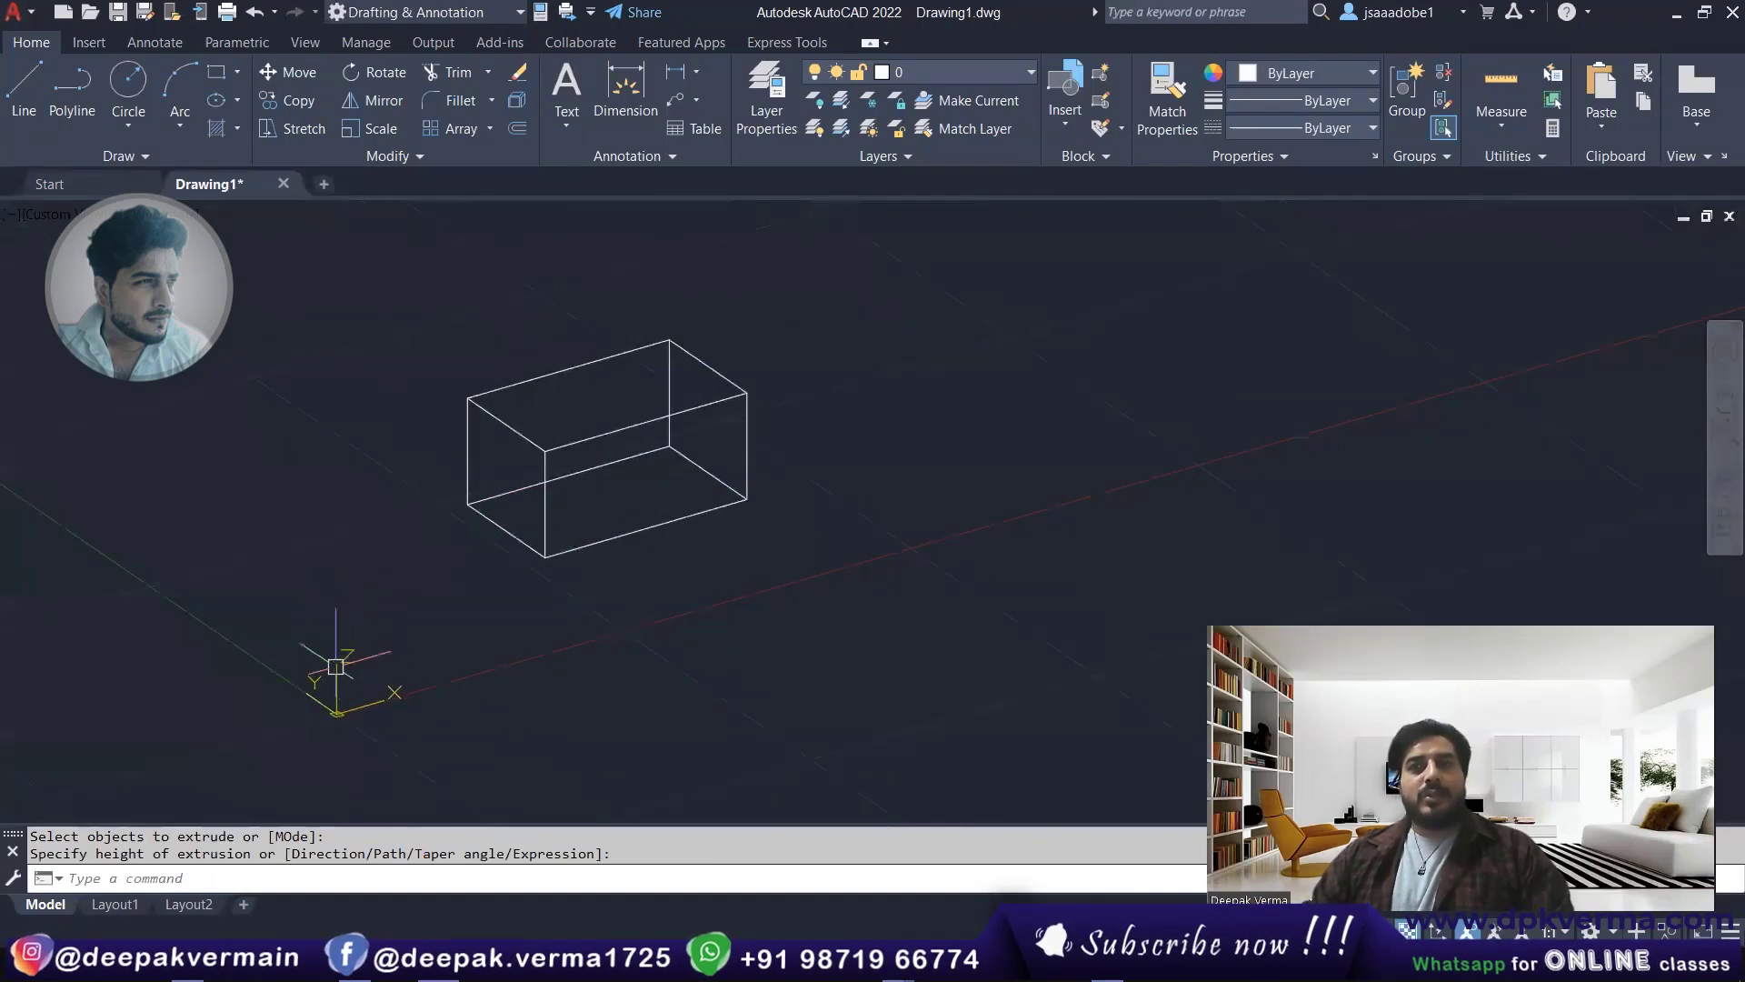
- Highlight question 8's answer 'Z axis' in green in the quiz
{"action": "left_click", "coordinate": [1675, 13]}
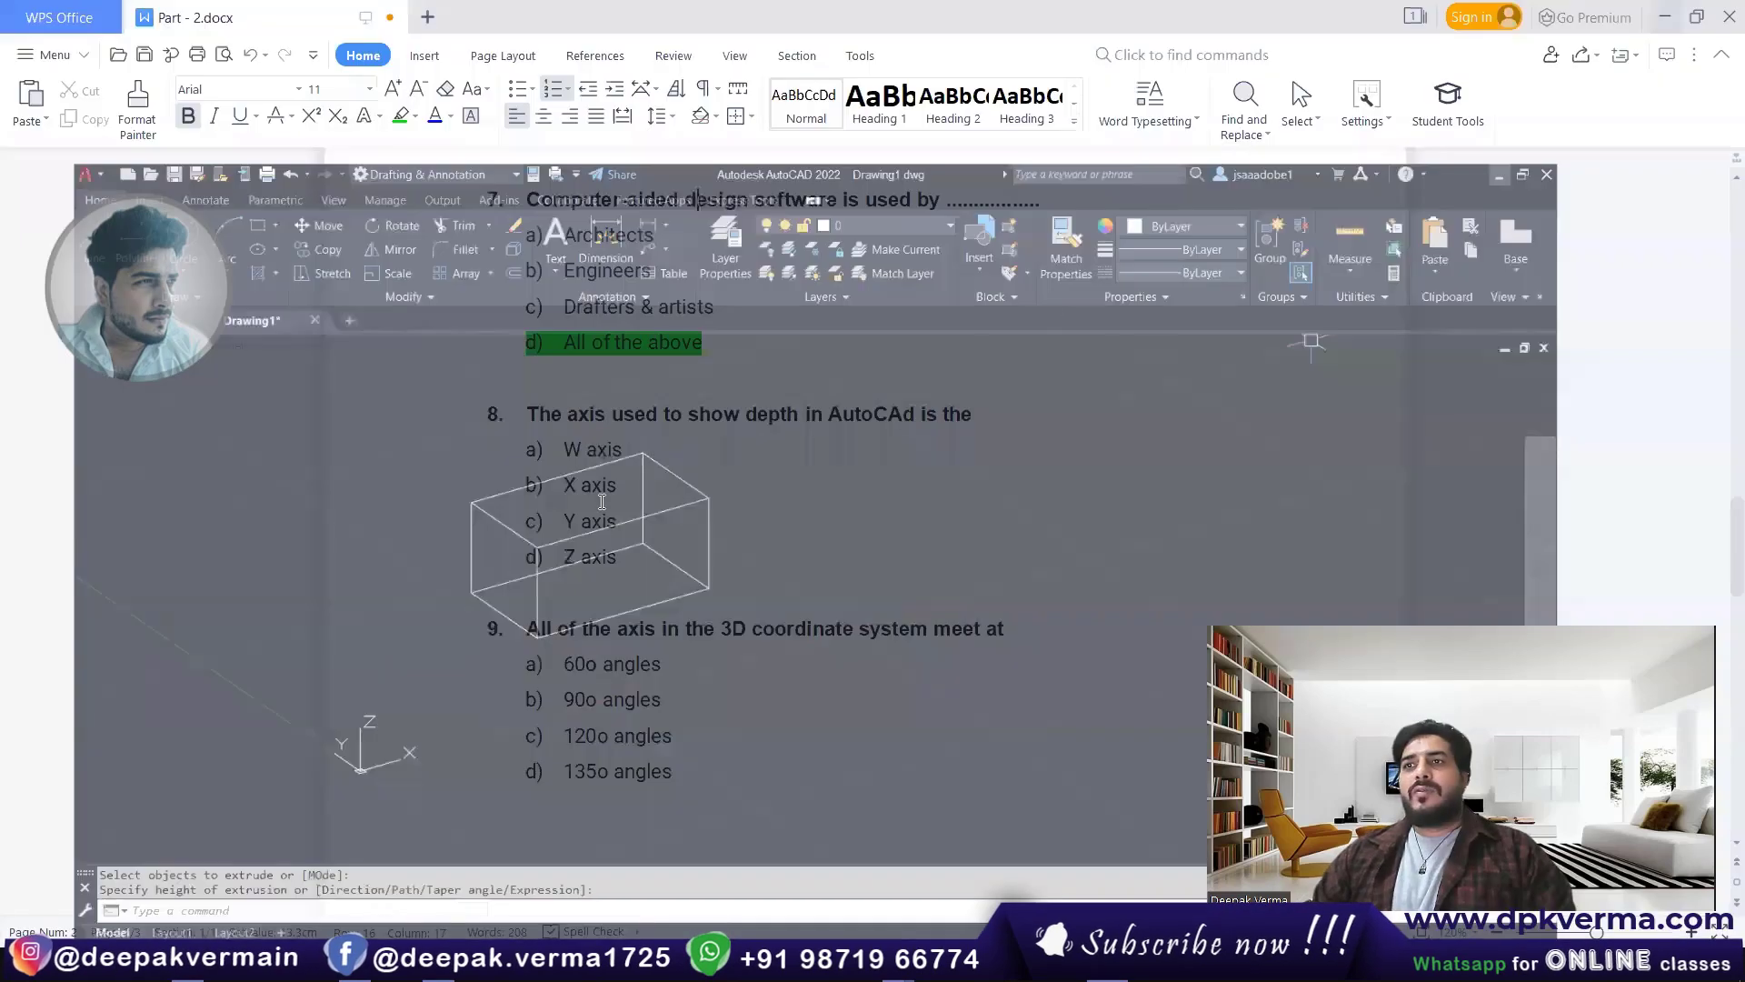
{"action": "left_click_drag", "start_coordinate": [616, 558], "coordinate": [568, 556]}
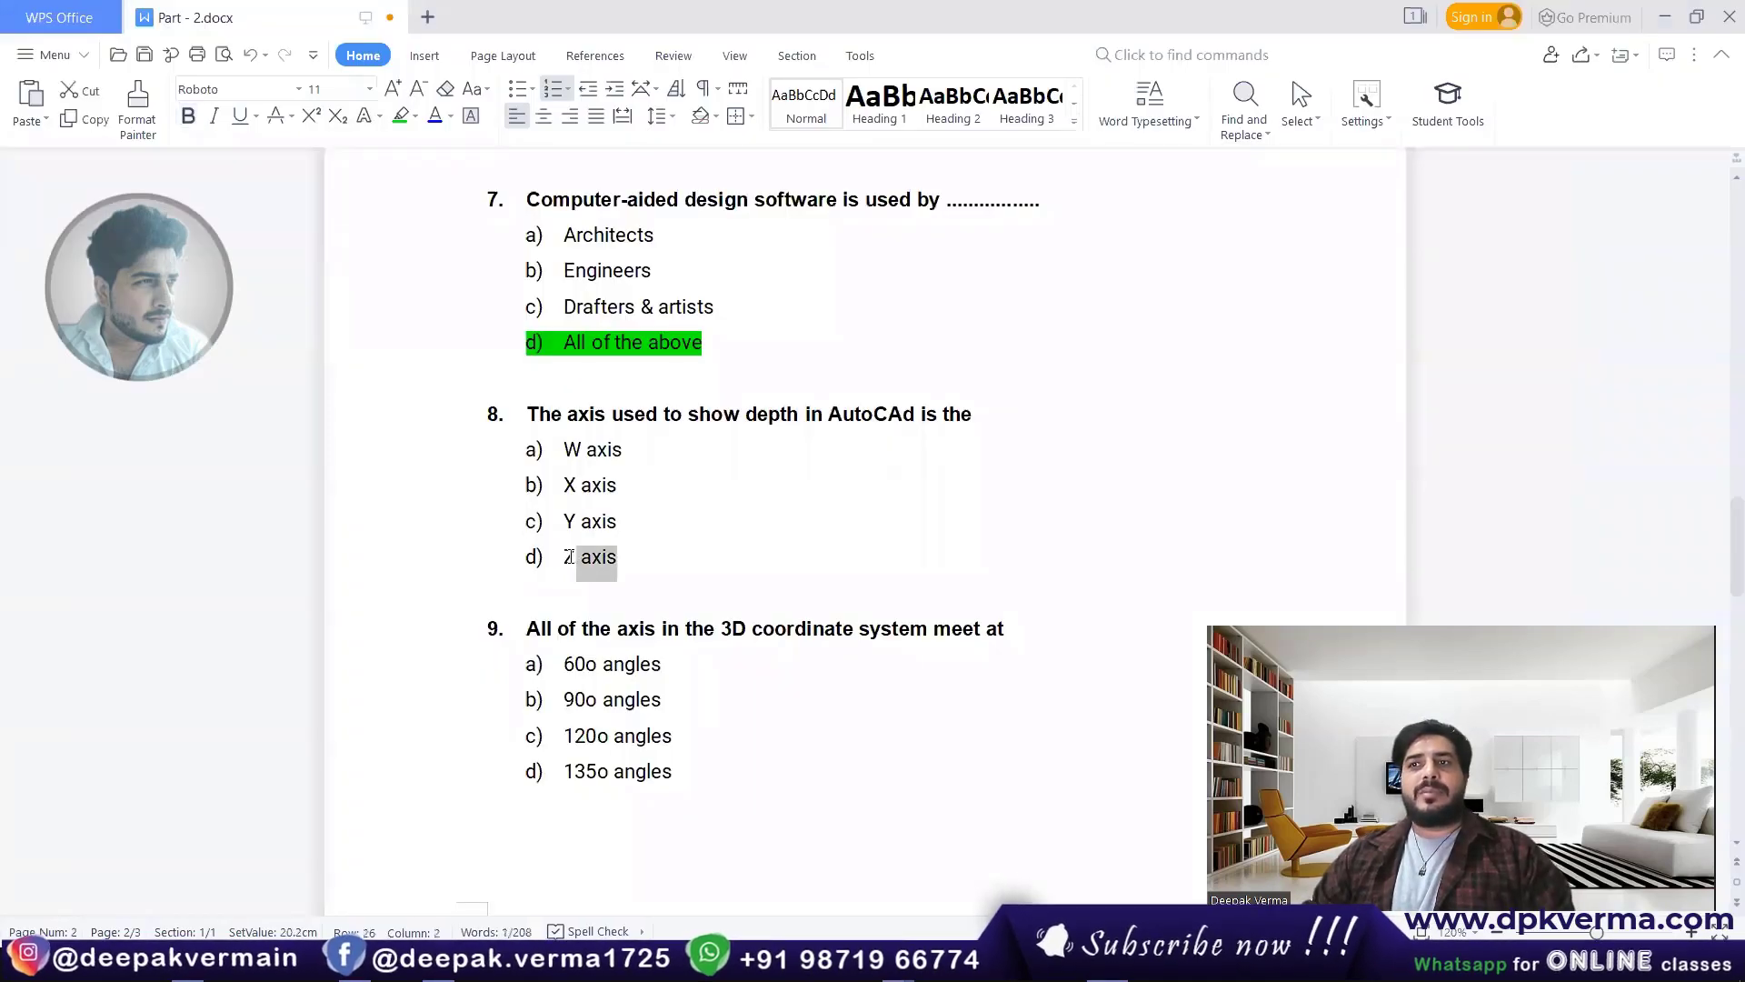
{"action": "left_click", "coordinate": [576, 557]}
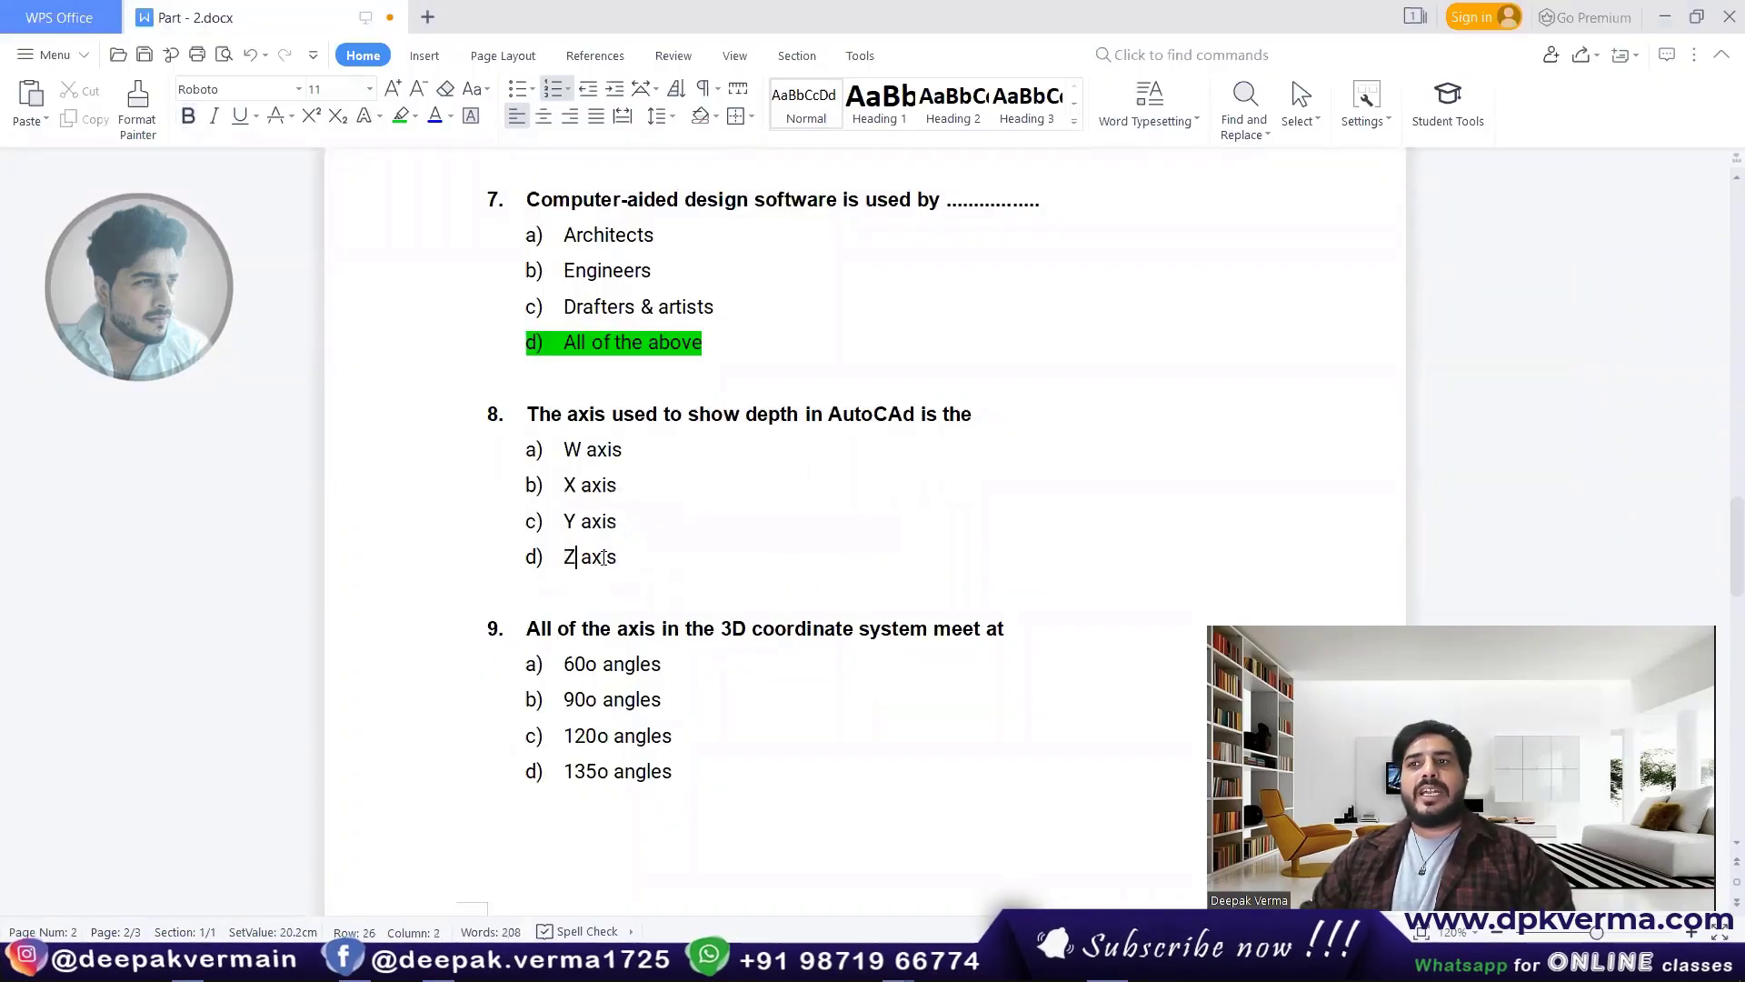
{"action": "triple_click", "coordinate": [580, 558]}
{"action": "left_click", "coordinate": [400, 116]}
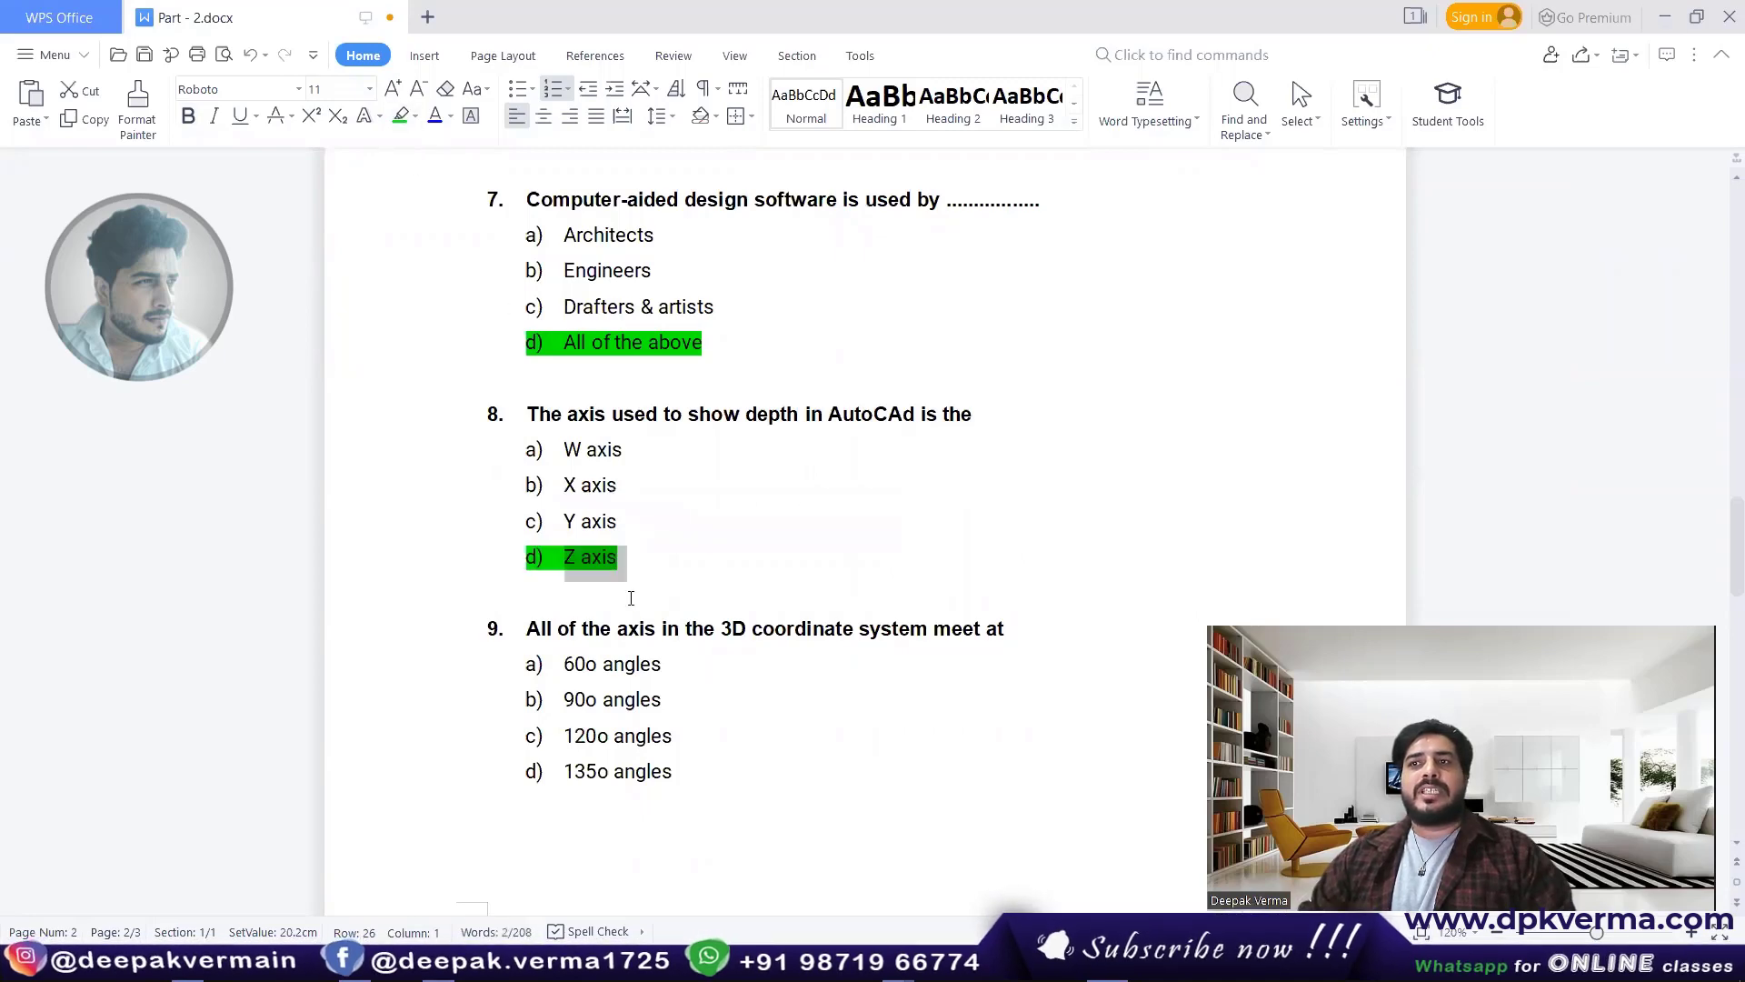
{"action": "left_click", "coordinate": [718, 529]}
- Superscript the o after 60, 90, 120 and 135 in question 9 to form degree signs
{"action": "scroll", "coordinate": [718, 529], "scroll_direction": "down", "scroll_amount": 1}
{"action": "scroll", "coordinate": [709, 531], "scroll_direction": "down", "scroll_amount": 2}
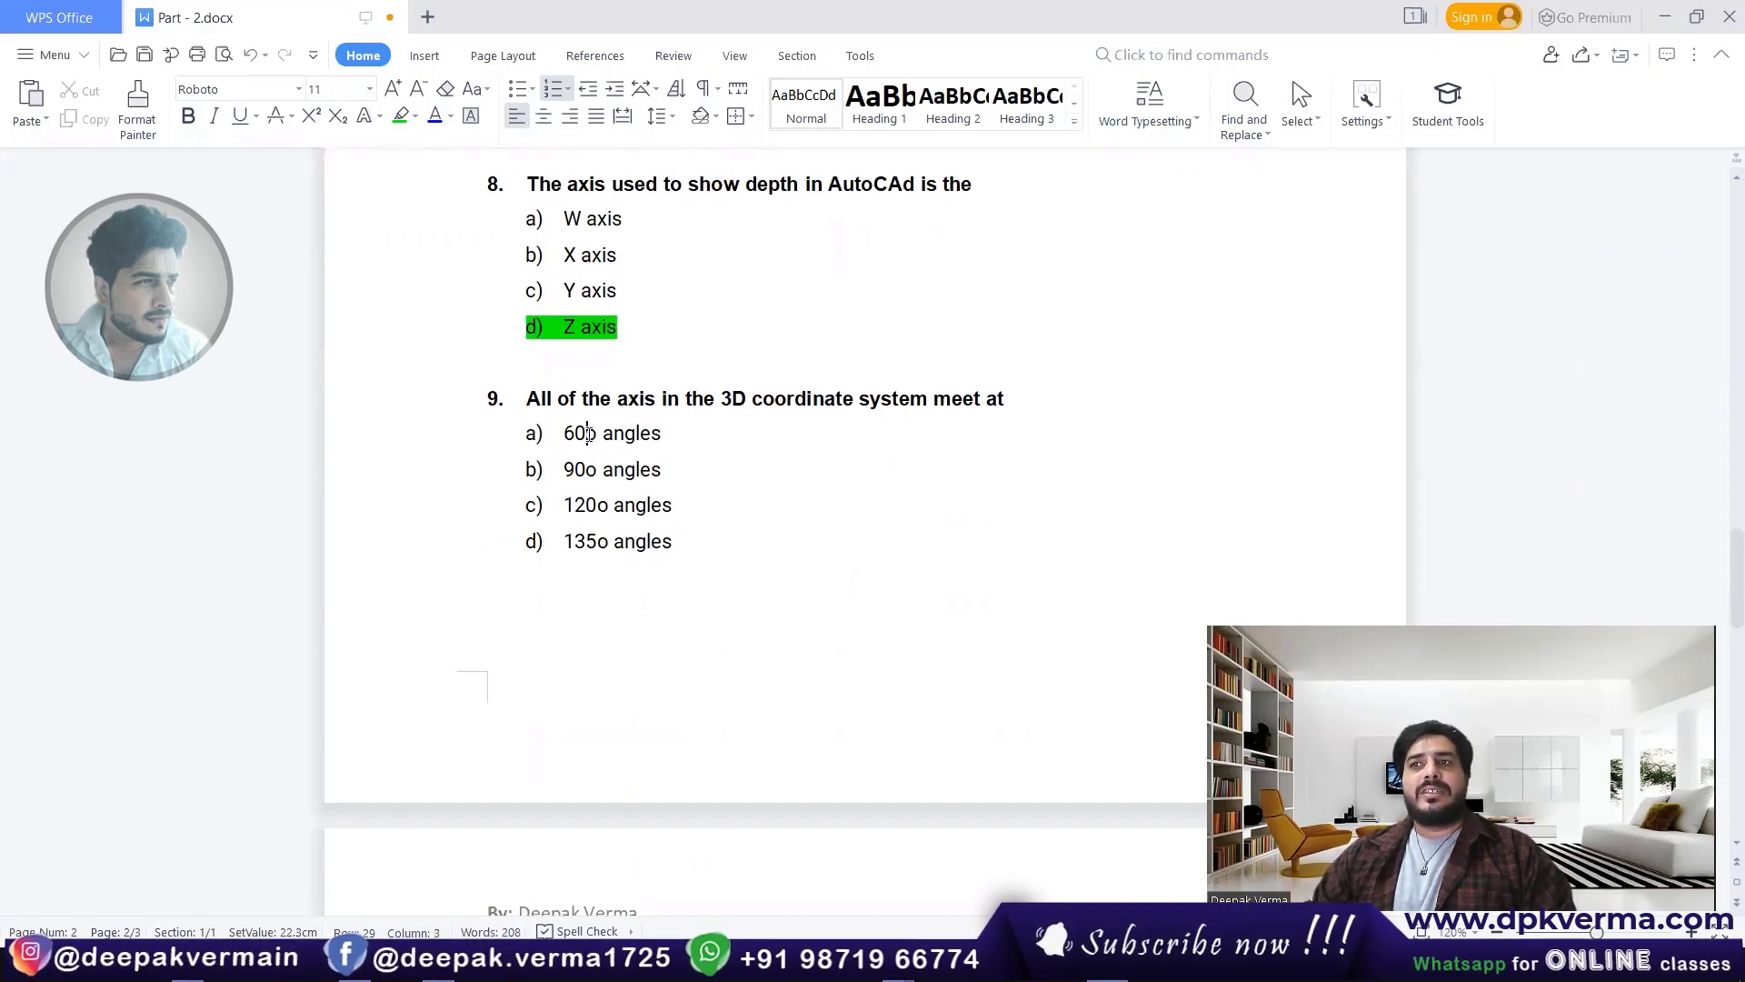
{"action": "left_click_drag", "start_coordinate": [586, 435], "coordinate": [598, 435]}
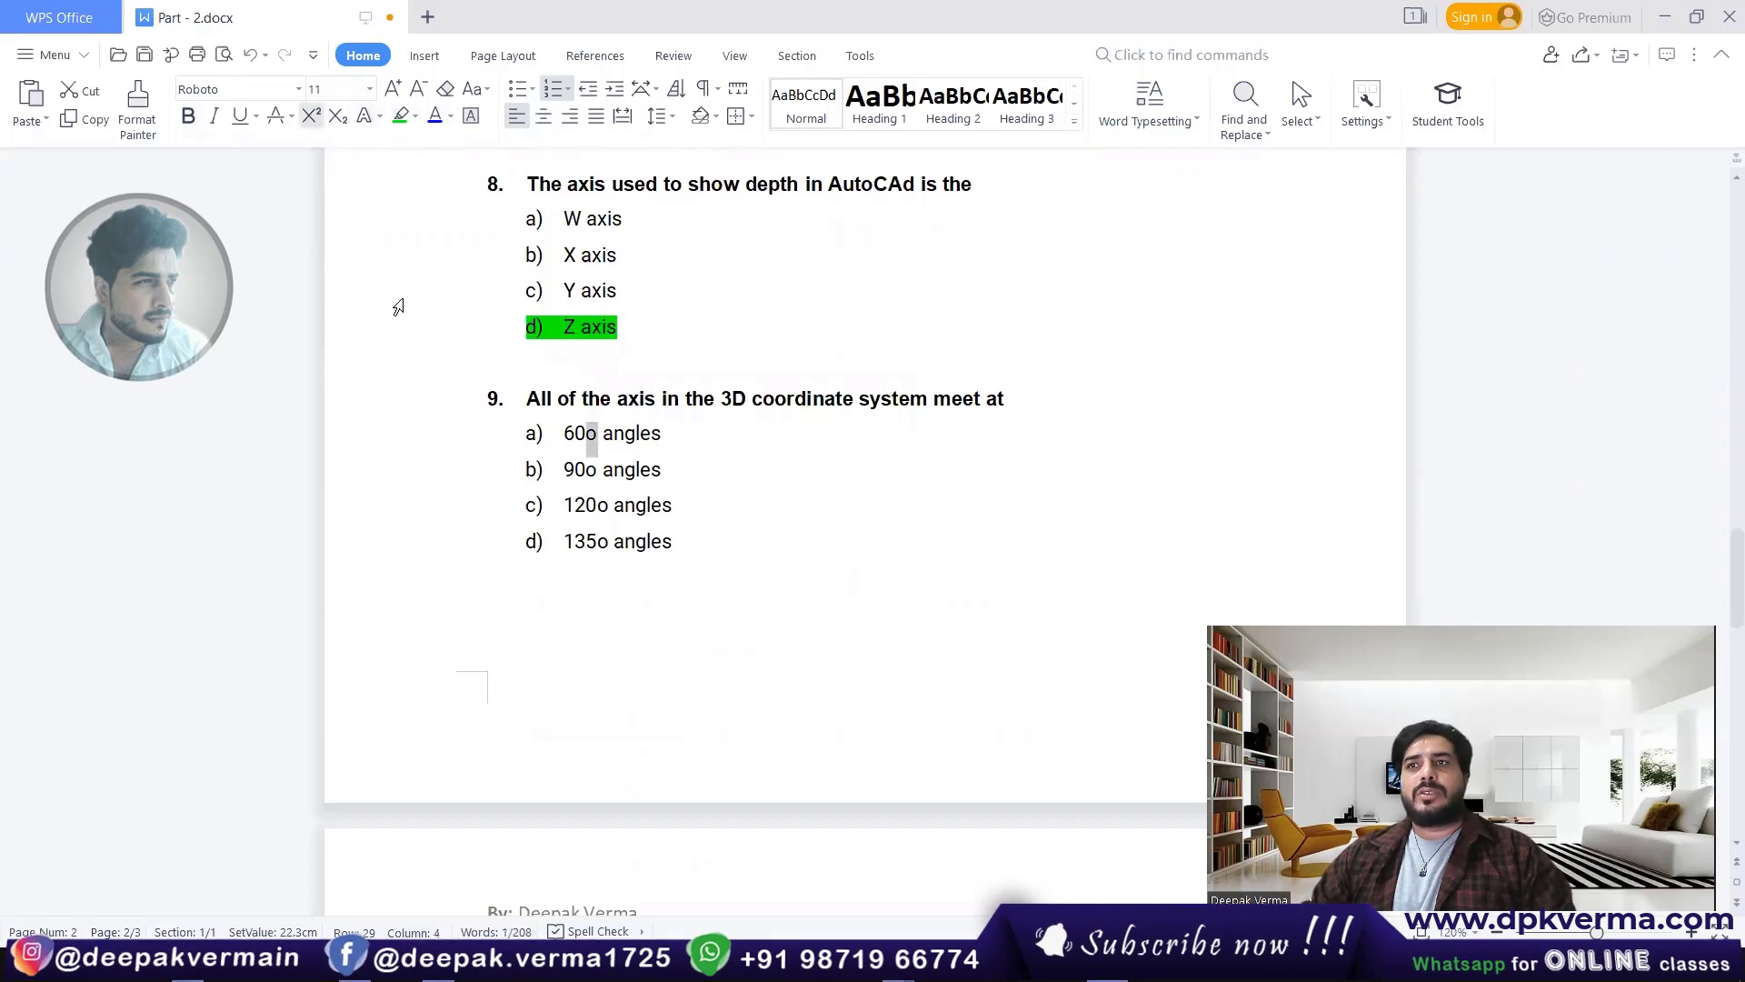
{"action": "key", "text": "Down"}
{"action": "key", "text": "shift+Left"}
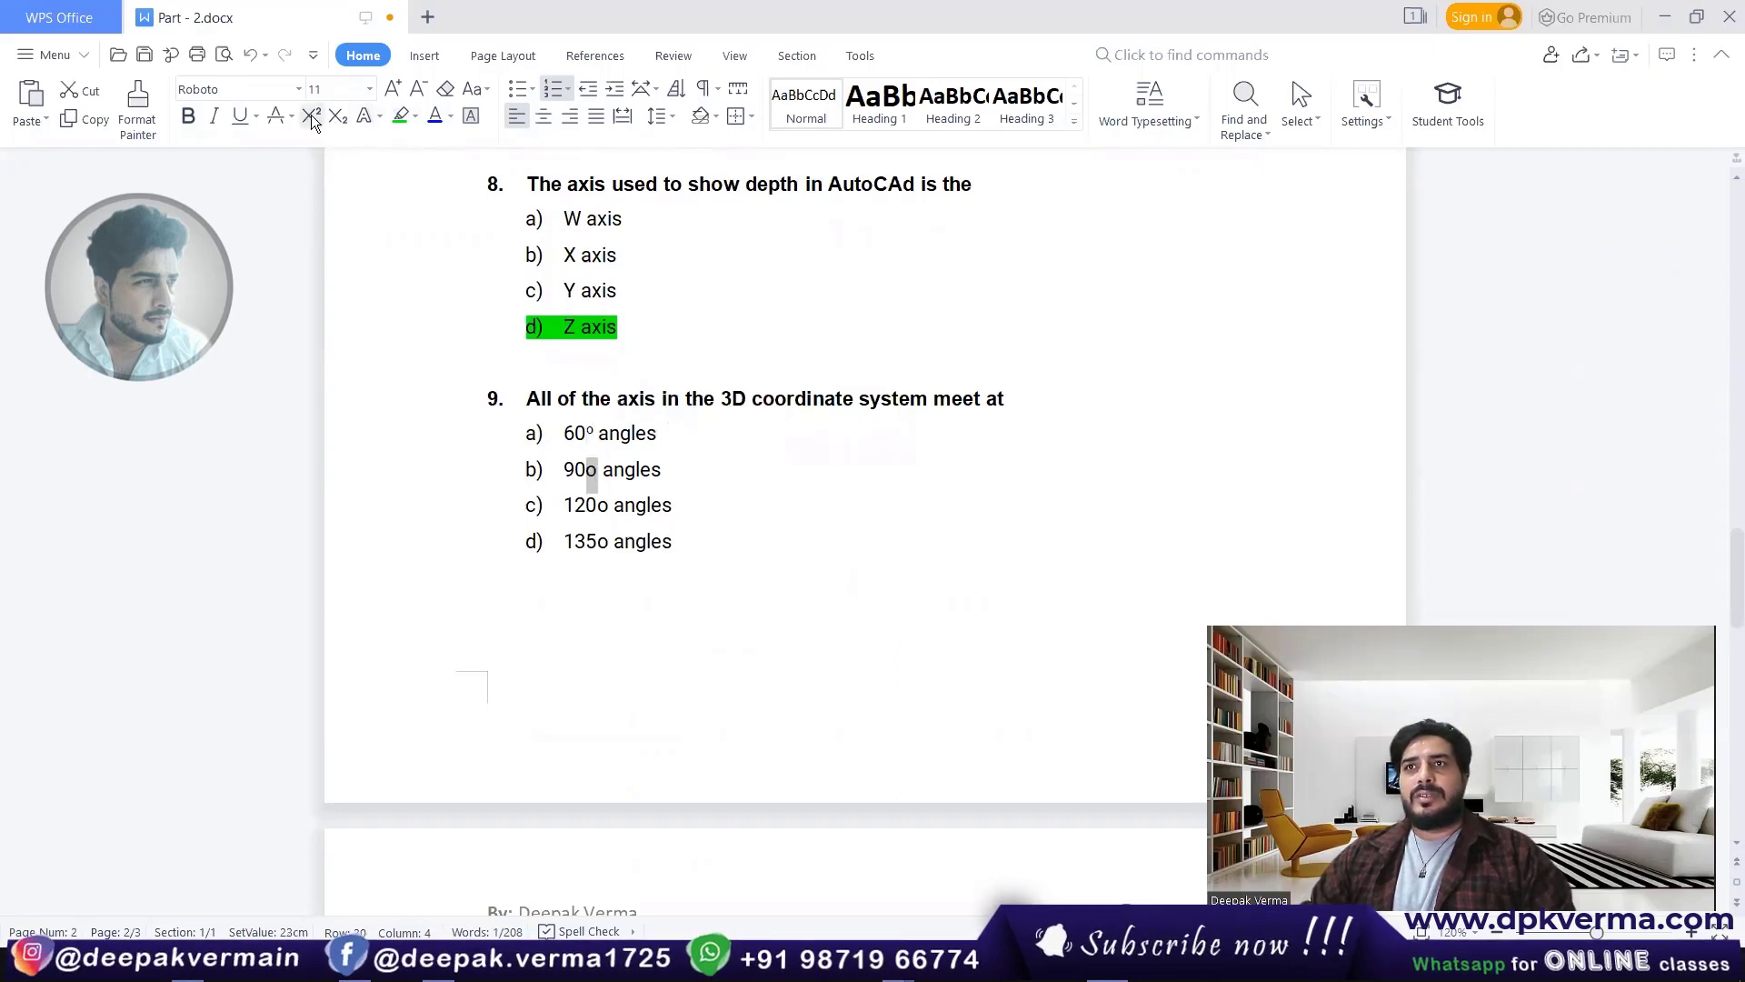
{"action": "left_click", "coordinate": [312, 118]}
{"action": "key", "text": "Down"}
{"action": "key", "text": "shift+Left"}
{"action": "left_click", "coordinate": [312, 115]}
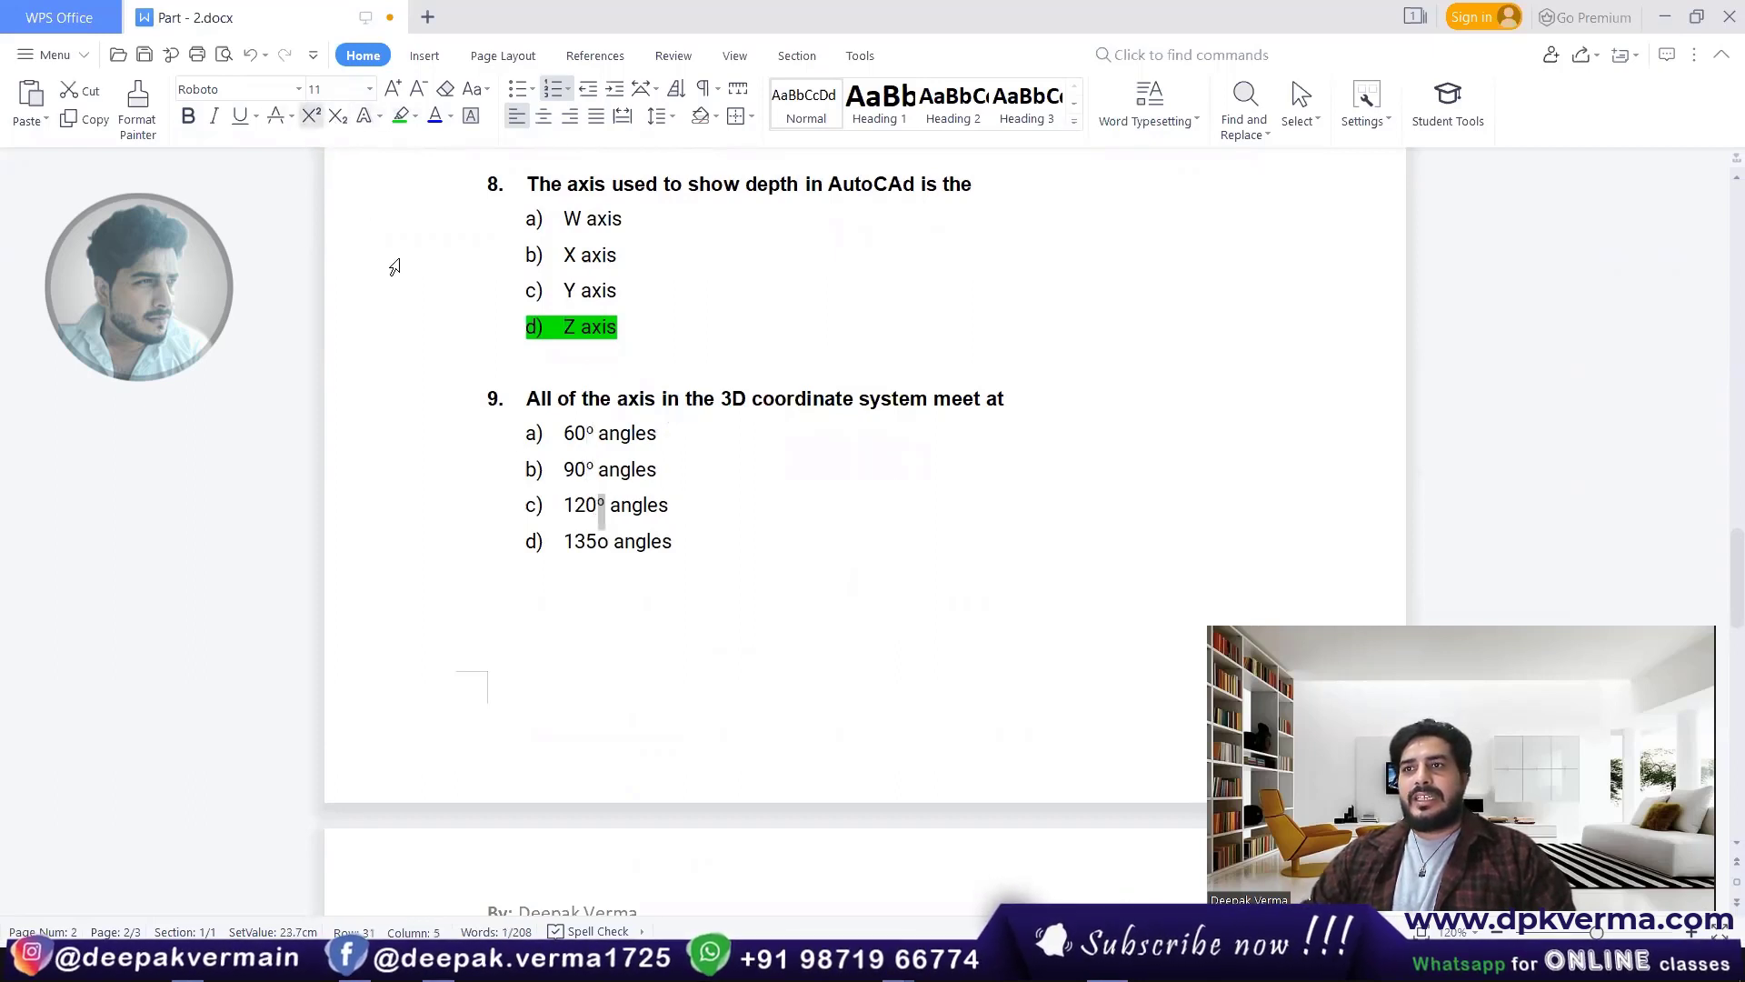
{"action": "key", "text": "Down"}
{"action": "key", "text": "shift+Left"}
{"action": "left_click", "coordinate": [312, 116]}
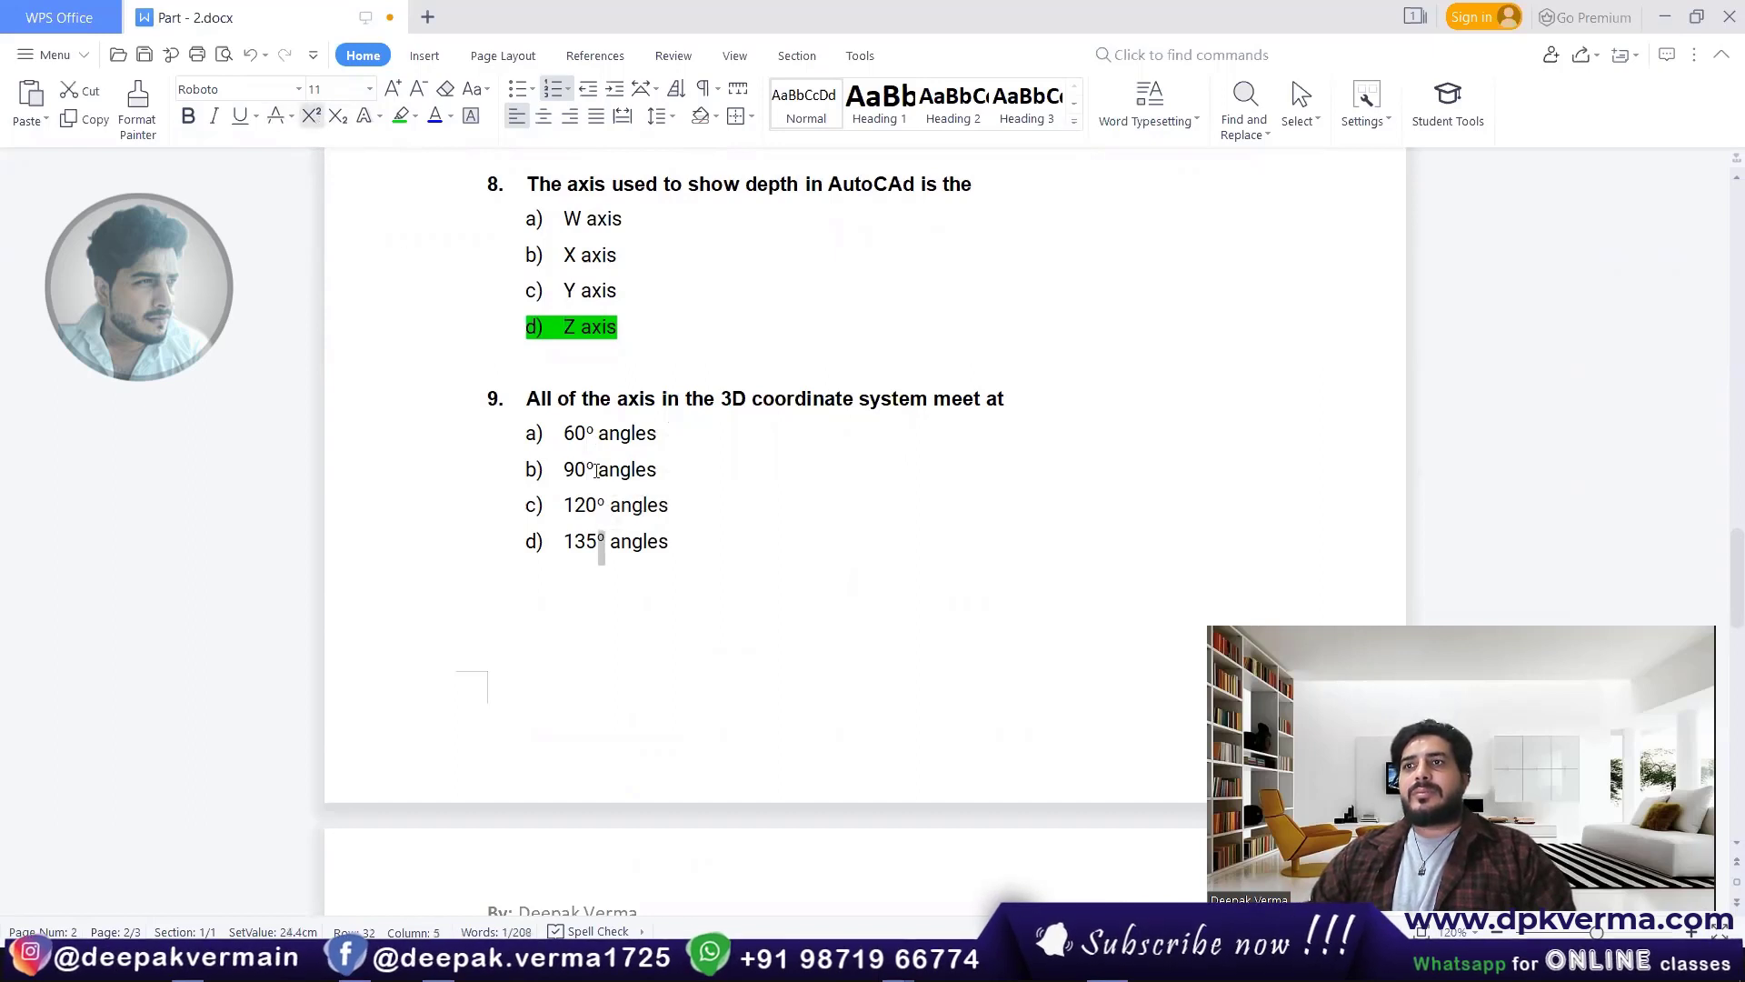
{"action": "key", "text": "Up"}
{"action": "key", "text": "Up"}
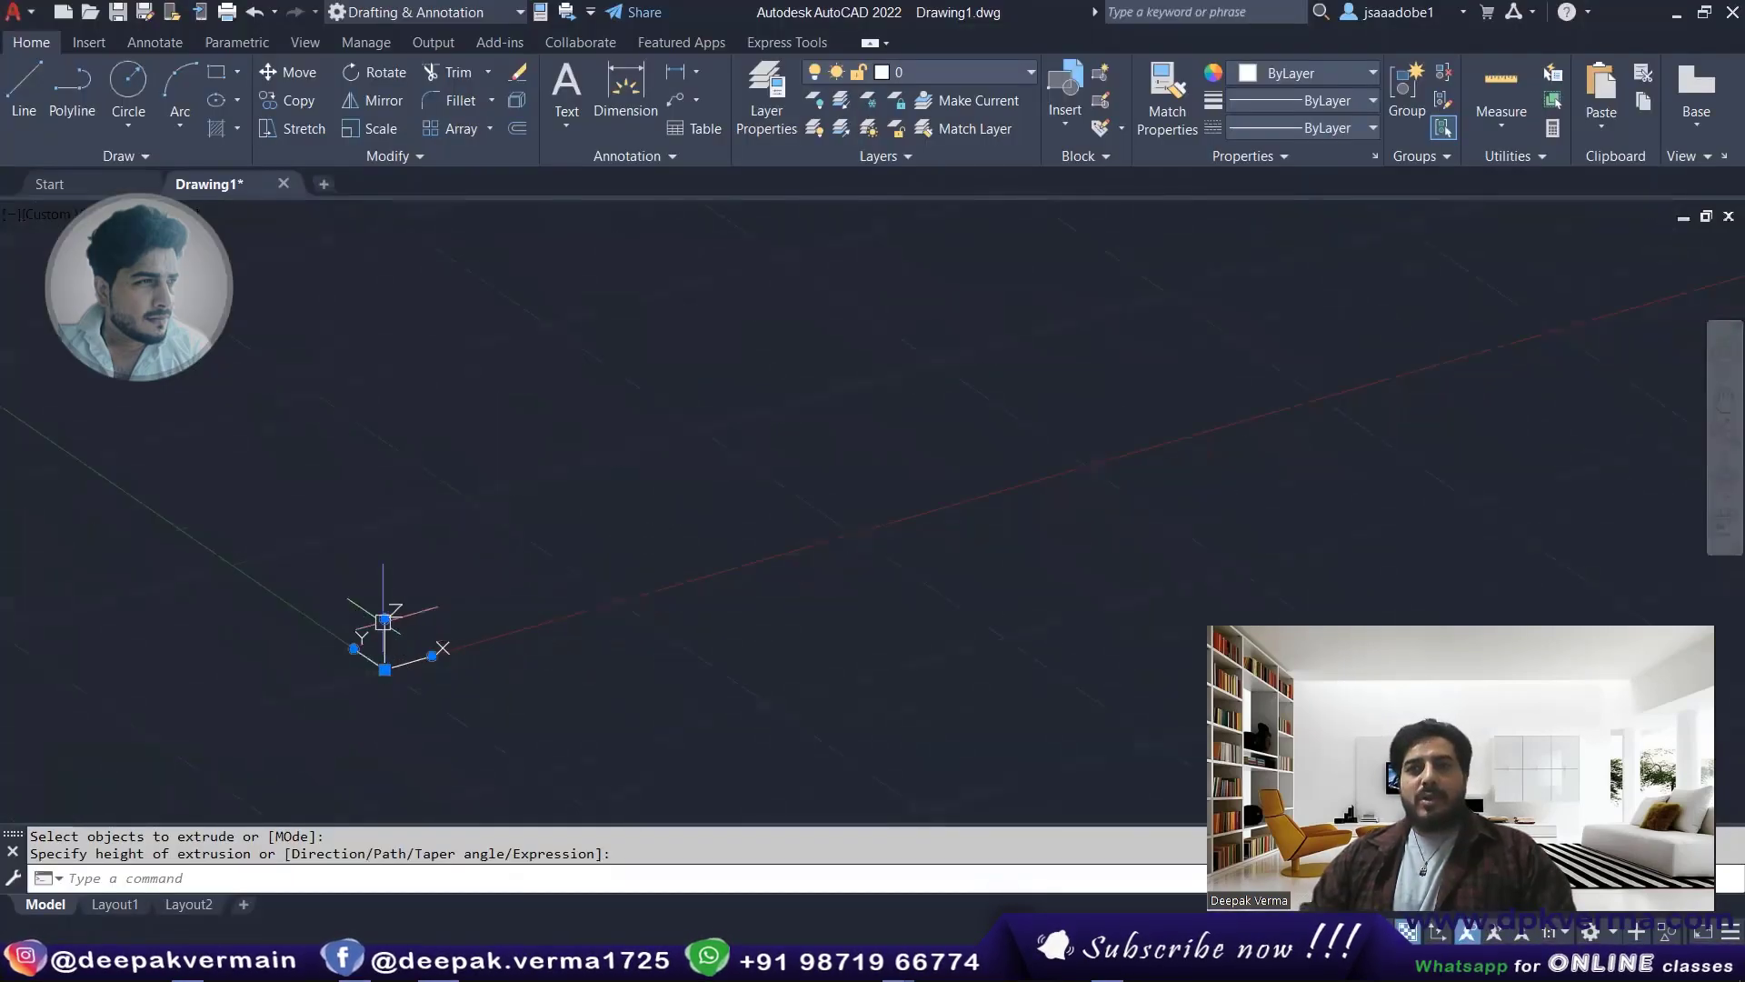
- Cancel the in-progress extrusion and minimize AutoCAD to return to the quiz
{"action": "key", "text": "Escape"}
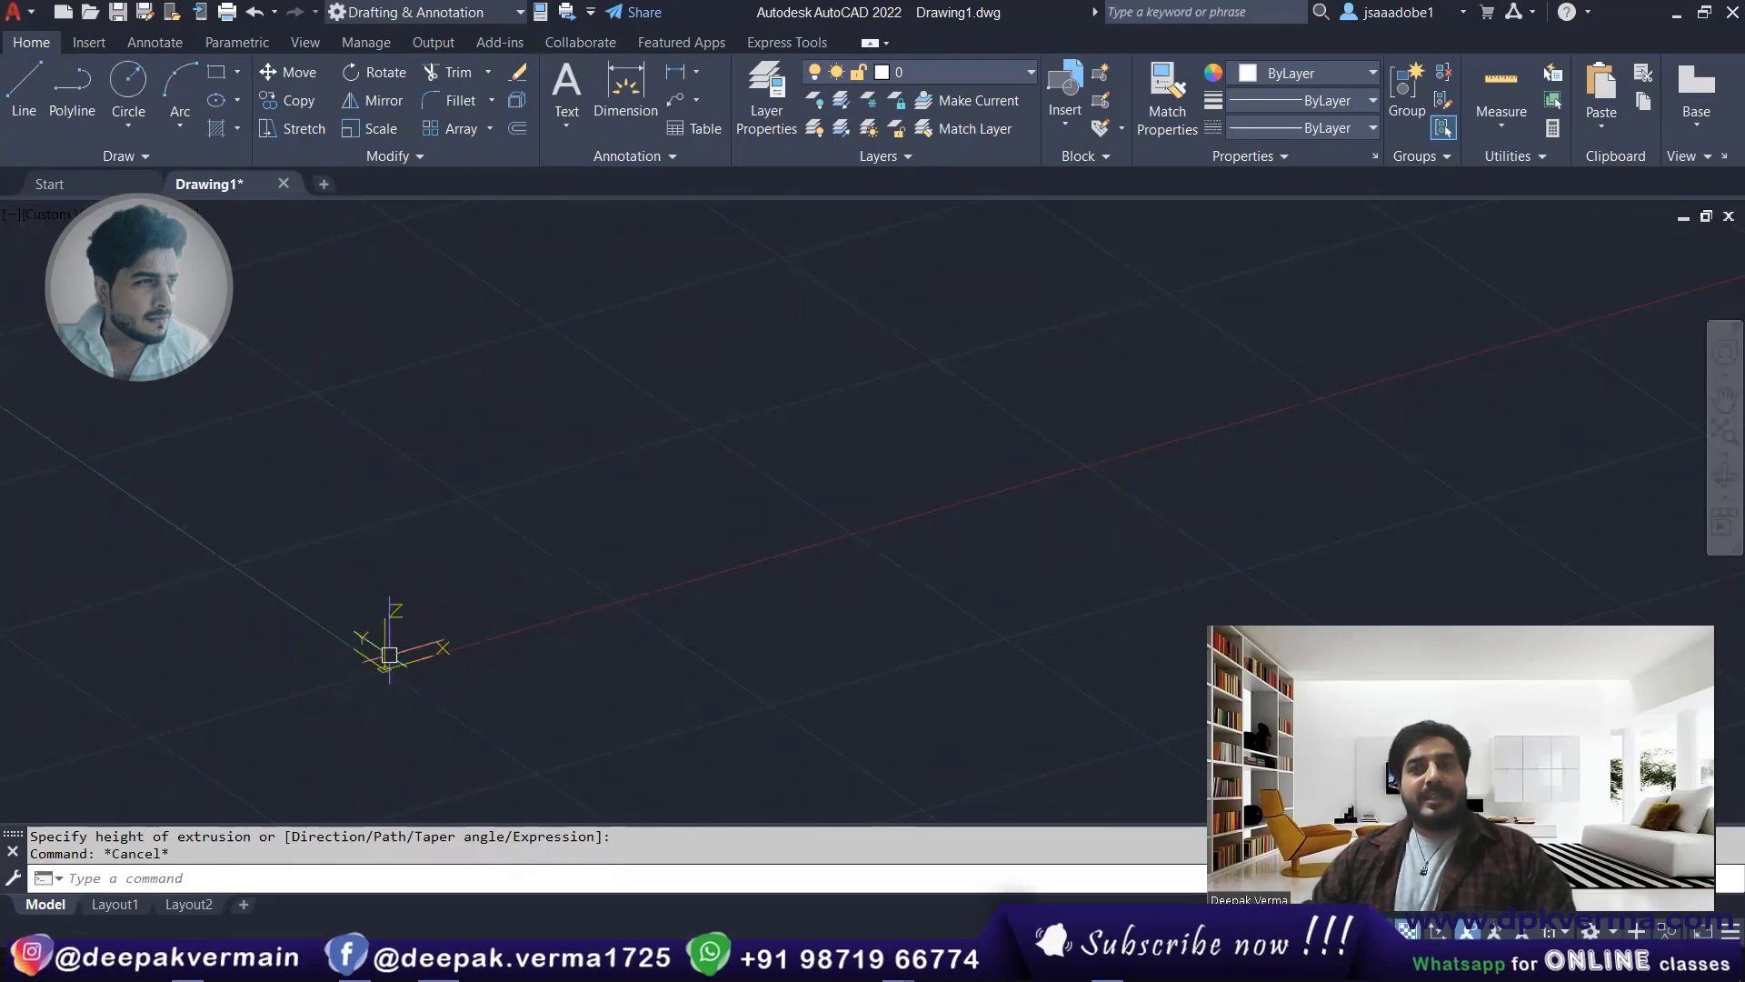
{"action": "left_click", "coordinate": [1675, 12]}
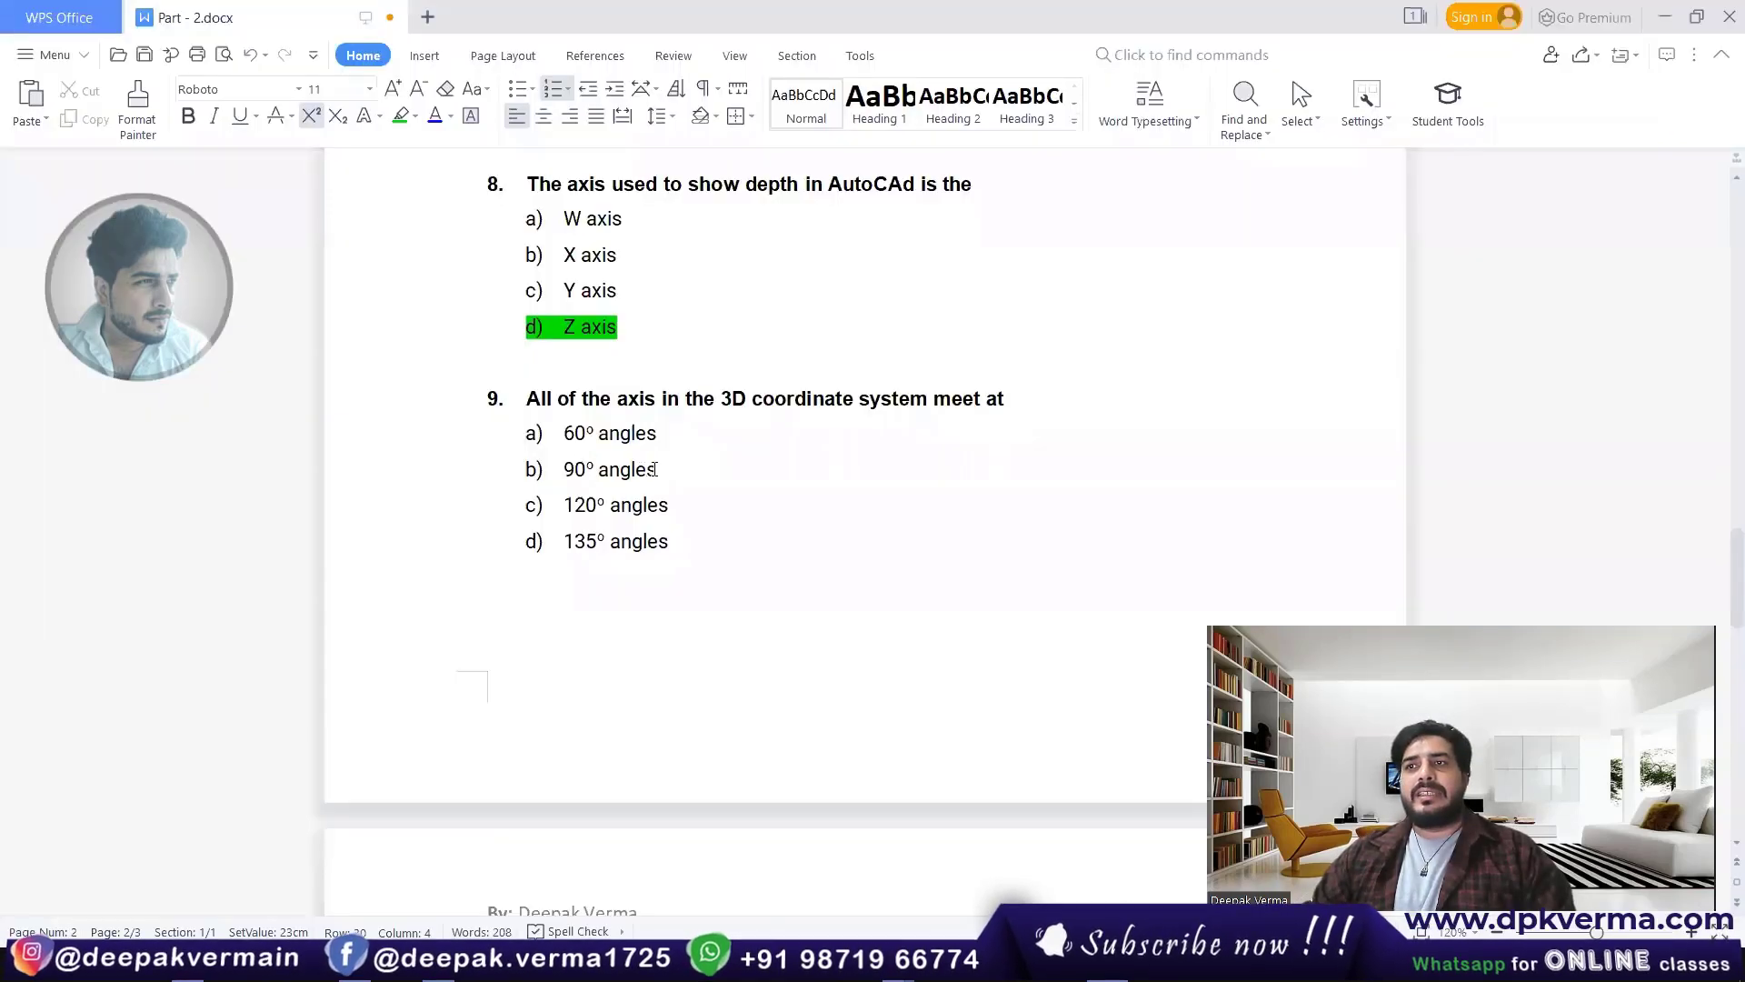
- Mark option b) '90° angles' green for question 9, then scroll to question 10
{"action": "left_click_drag", "start_coordinate": [654, 469], "coordinate": [565, 469]}
{"action": "left_click", "coordinate": [400, 116]}
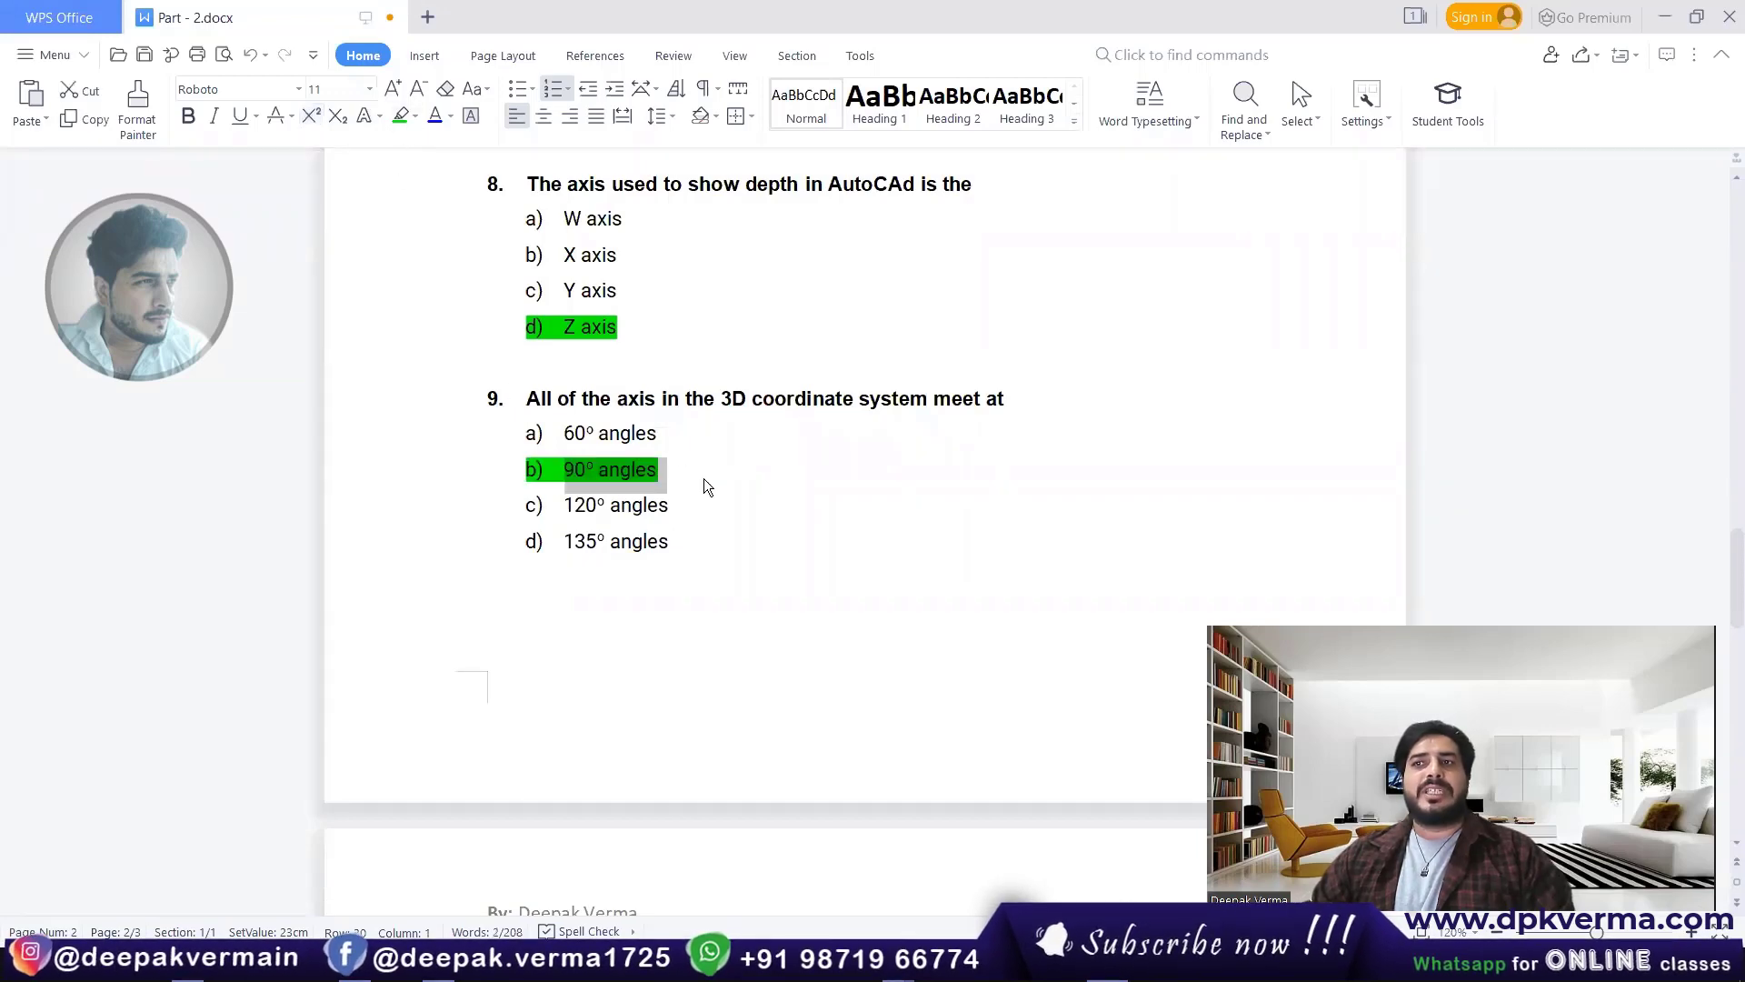
{"action": "left_click", "coordinate": [708, 475]}
{"action": "scroll", "coordinate": [709, 475], "scroll_direction": "down", "scroll_amount": 2}
{"action": "scroll", "coordinate": [712, 469], "scroll_direction": "down", "scroll_amount": 3}
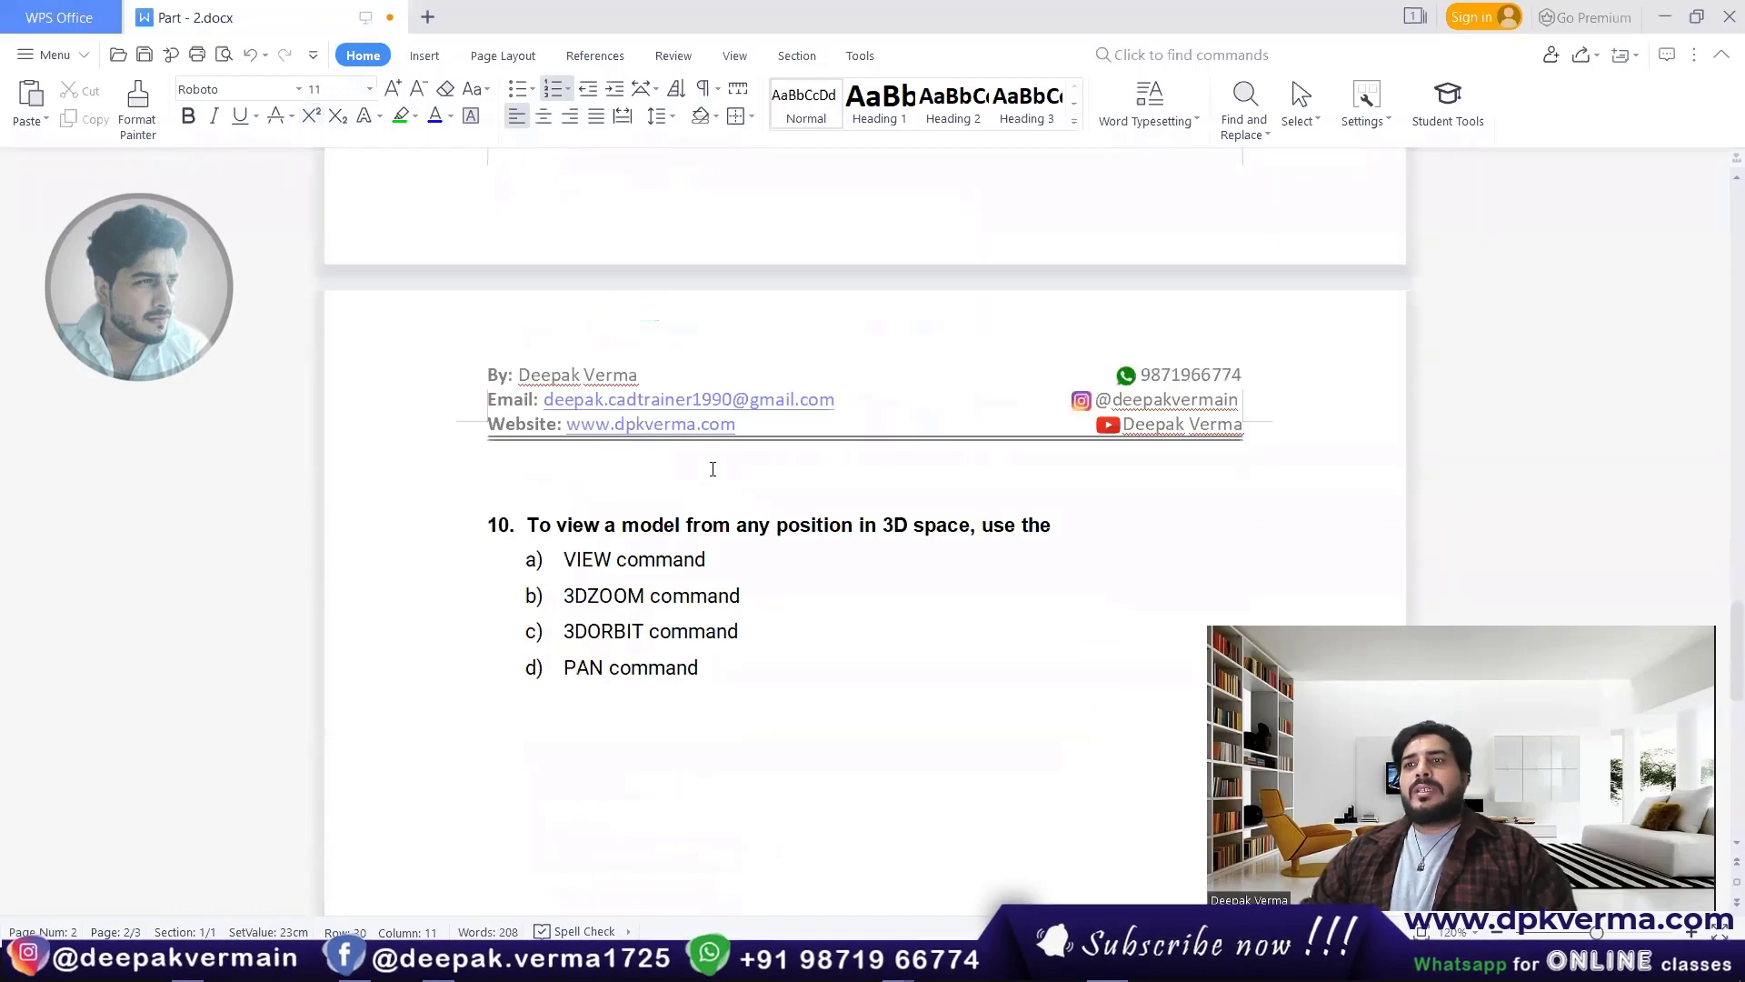
{"action": "scroll", "coordinate": [712, 469], "scroll_direction": "down", "scroll_amount": 2}
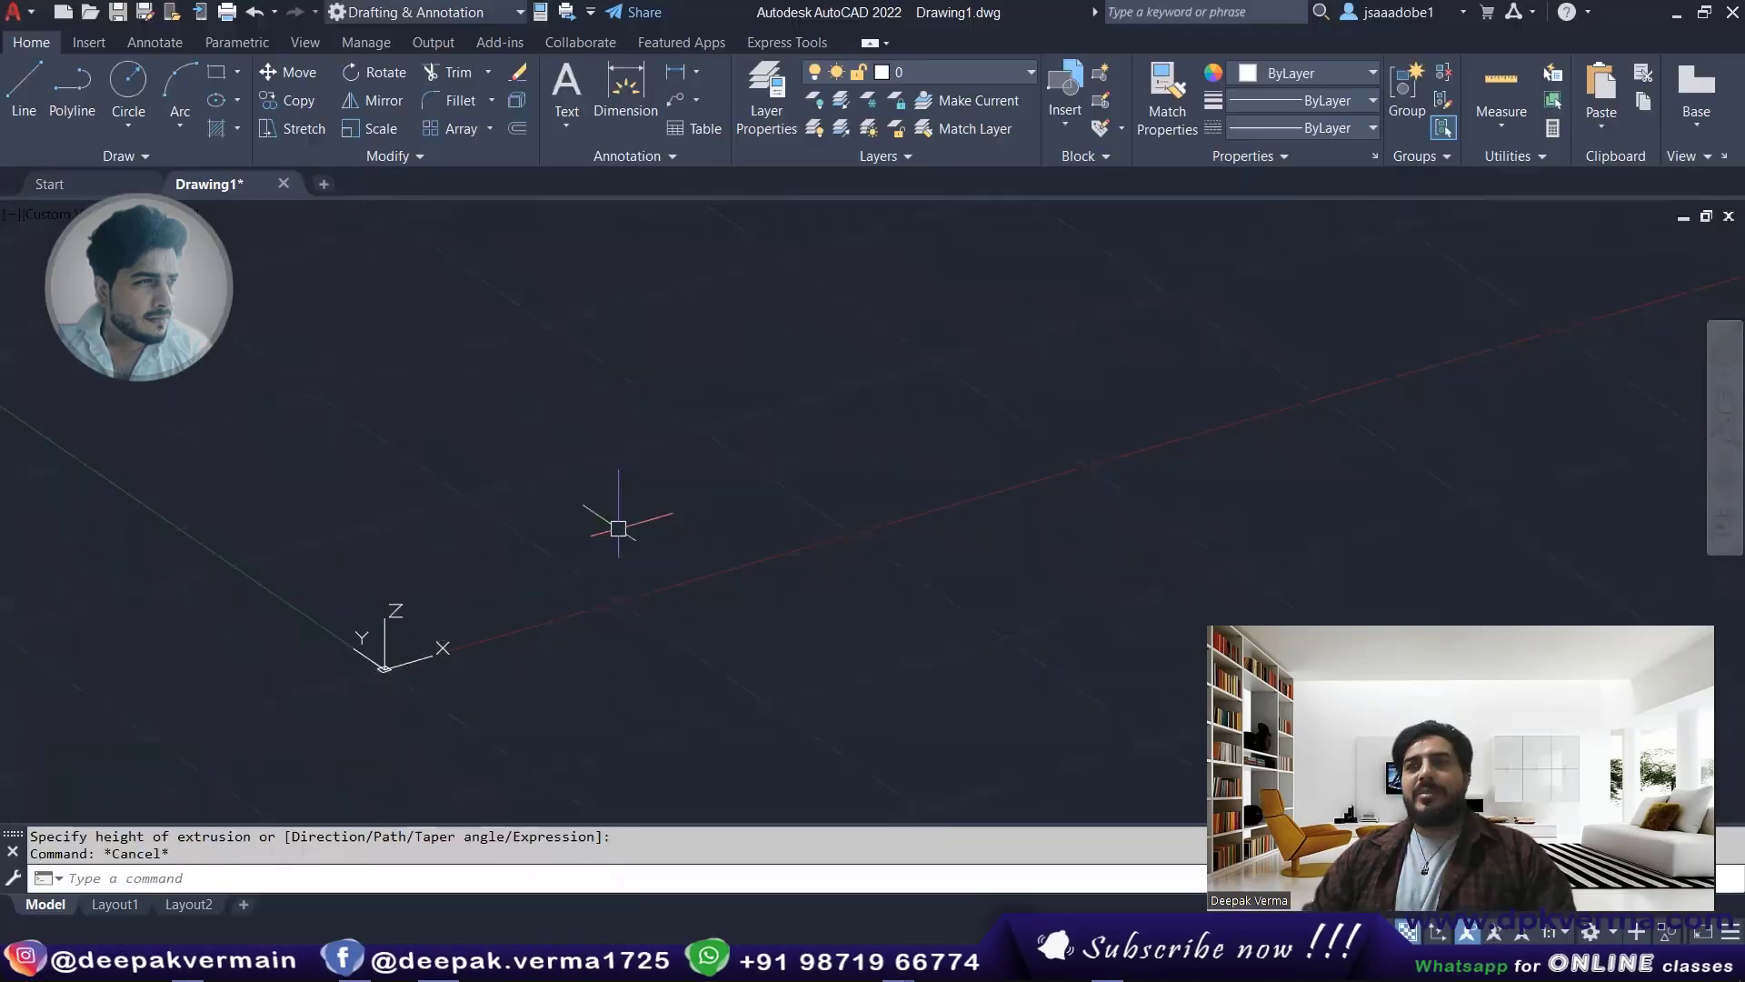
{"action": "scroll", "coordinate": [618, 528], "scroll_direction": "down", "scroll_amount": 2}
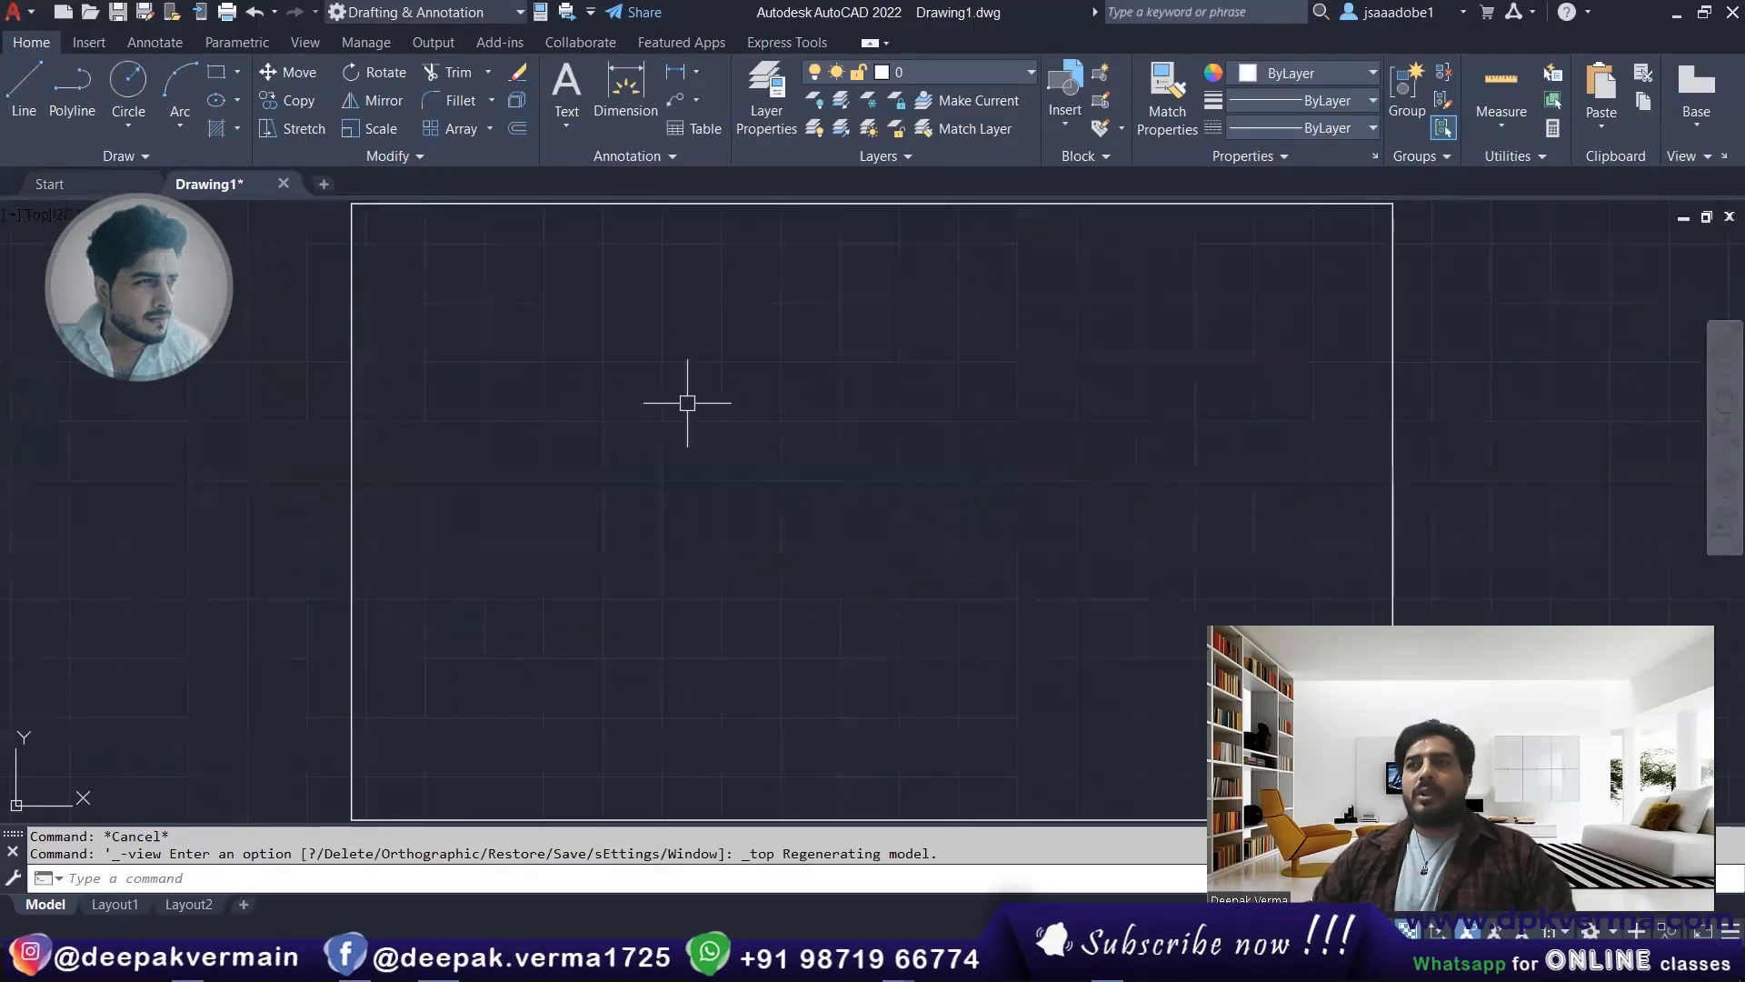
- Pan the rectangle into place and tilt the view to reveal the box's height
{"action": "scroll", "coordinate": [689, 394], "scroll_direction": "down", "scroll_amount": 3}
{"action": "scroll", "coordinate": [655, 455], "scroll_direction": "down", "scroll_amount": 3}
{"action": "middle_click_drag", "start_coordinate": [654, 455], "coordinate": [793, 438]}
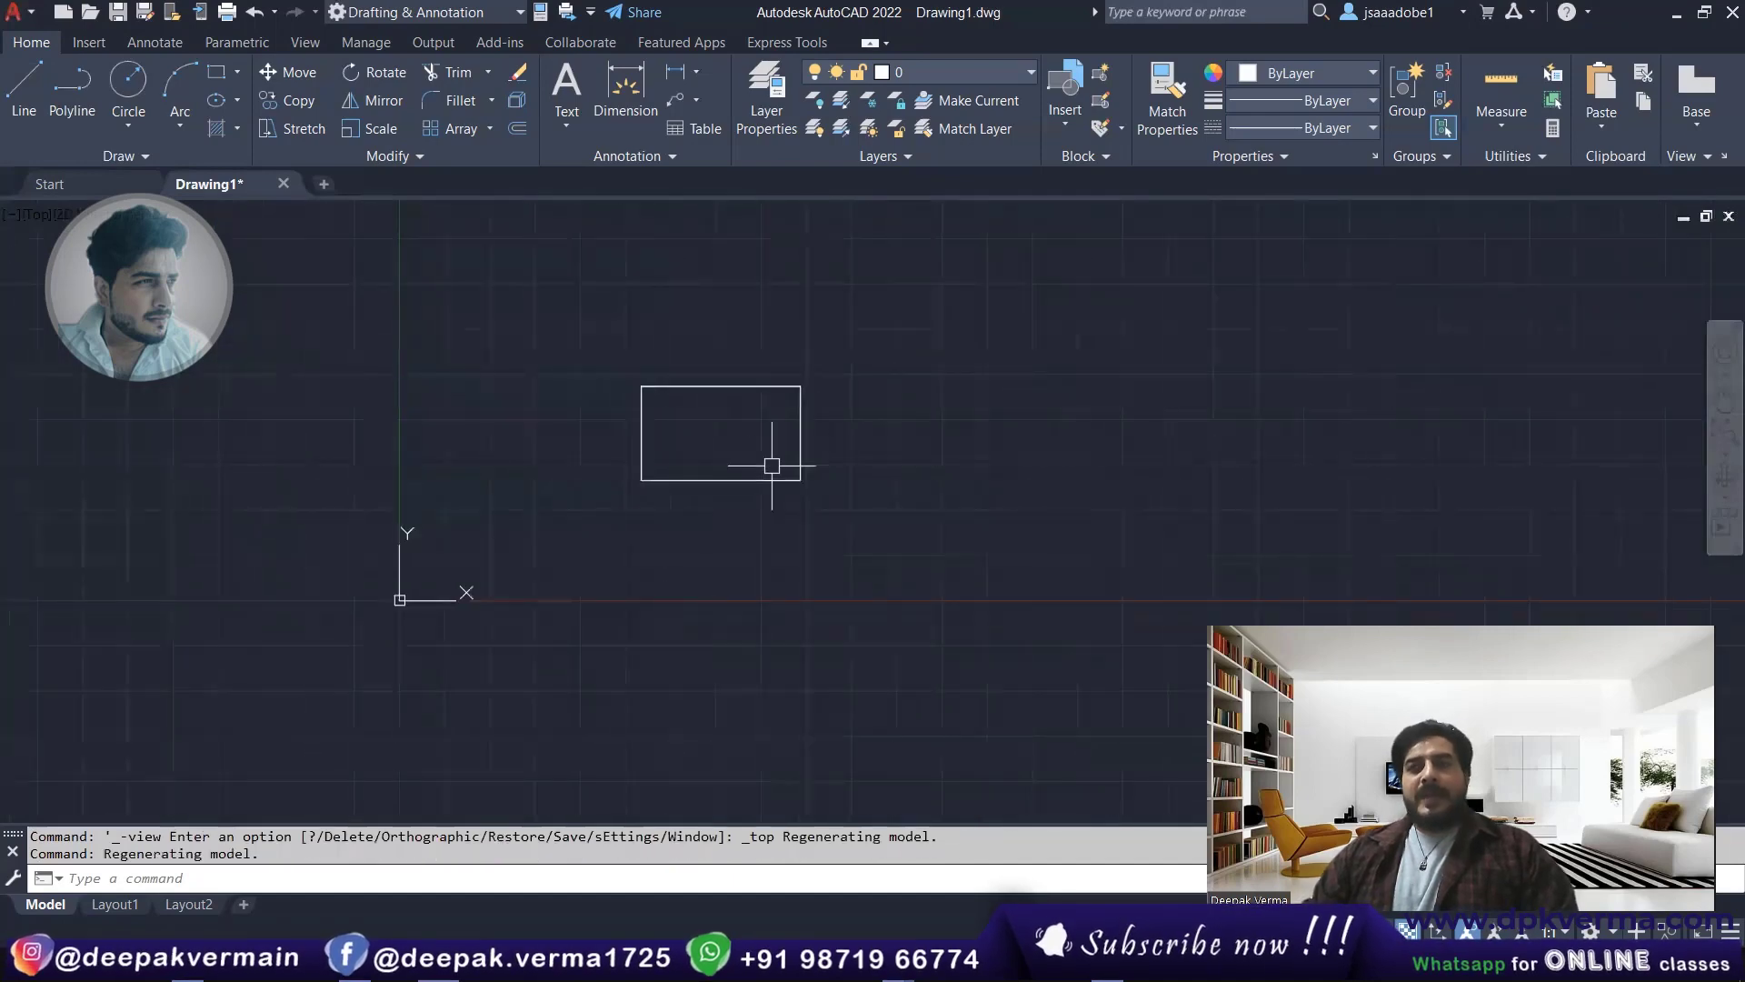
{"action": "middle_click_drag", "start_coordinate": [698, 488], "coordinate": [636, 512]}
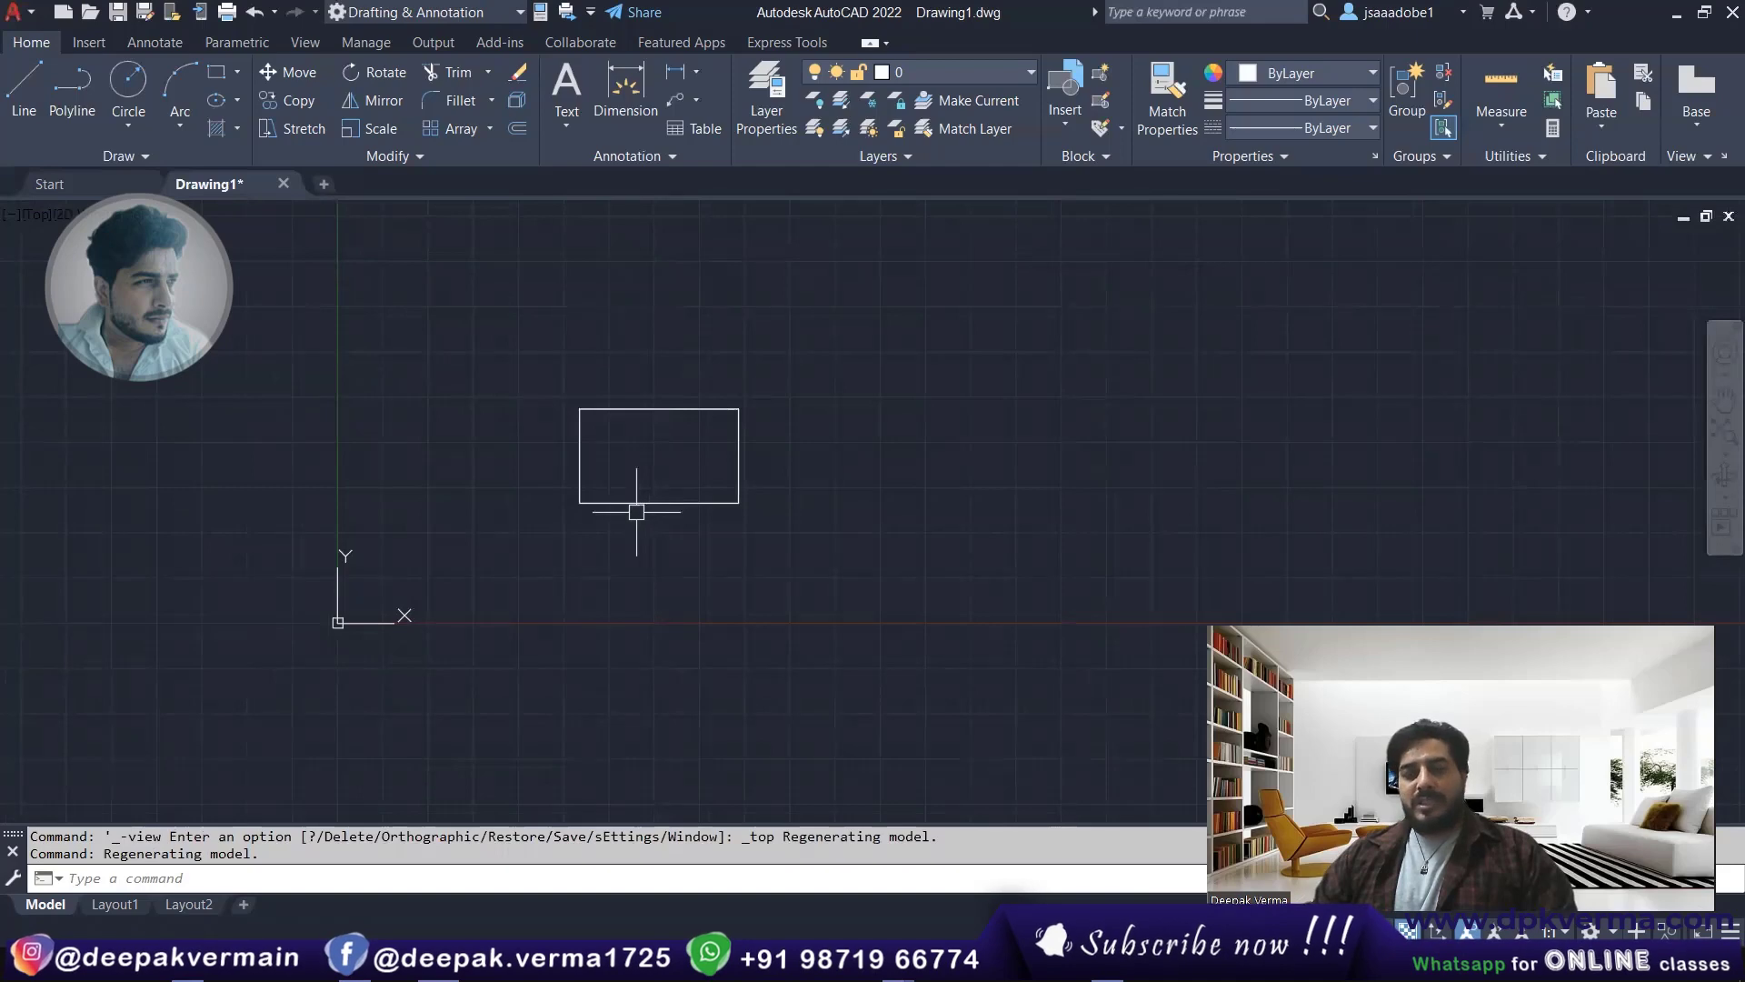
{"action": "middle_click_drag", "start_coordinate": [616, 549], "coordinate": [653, 524], "text": "shift"}
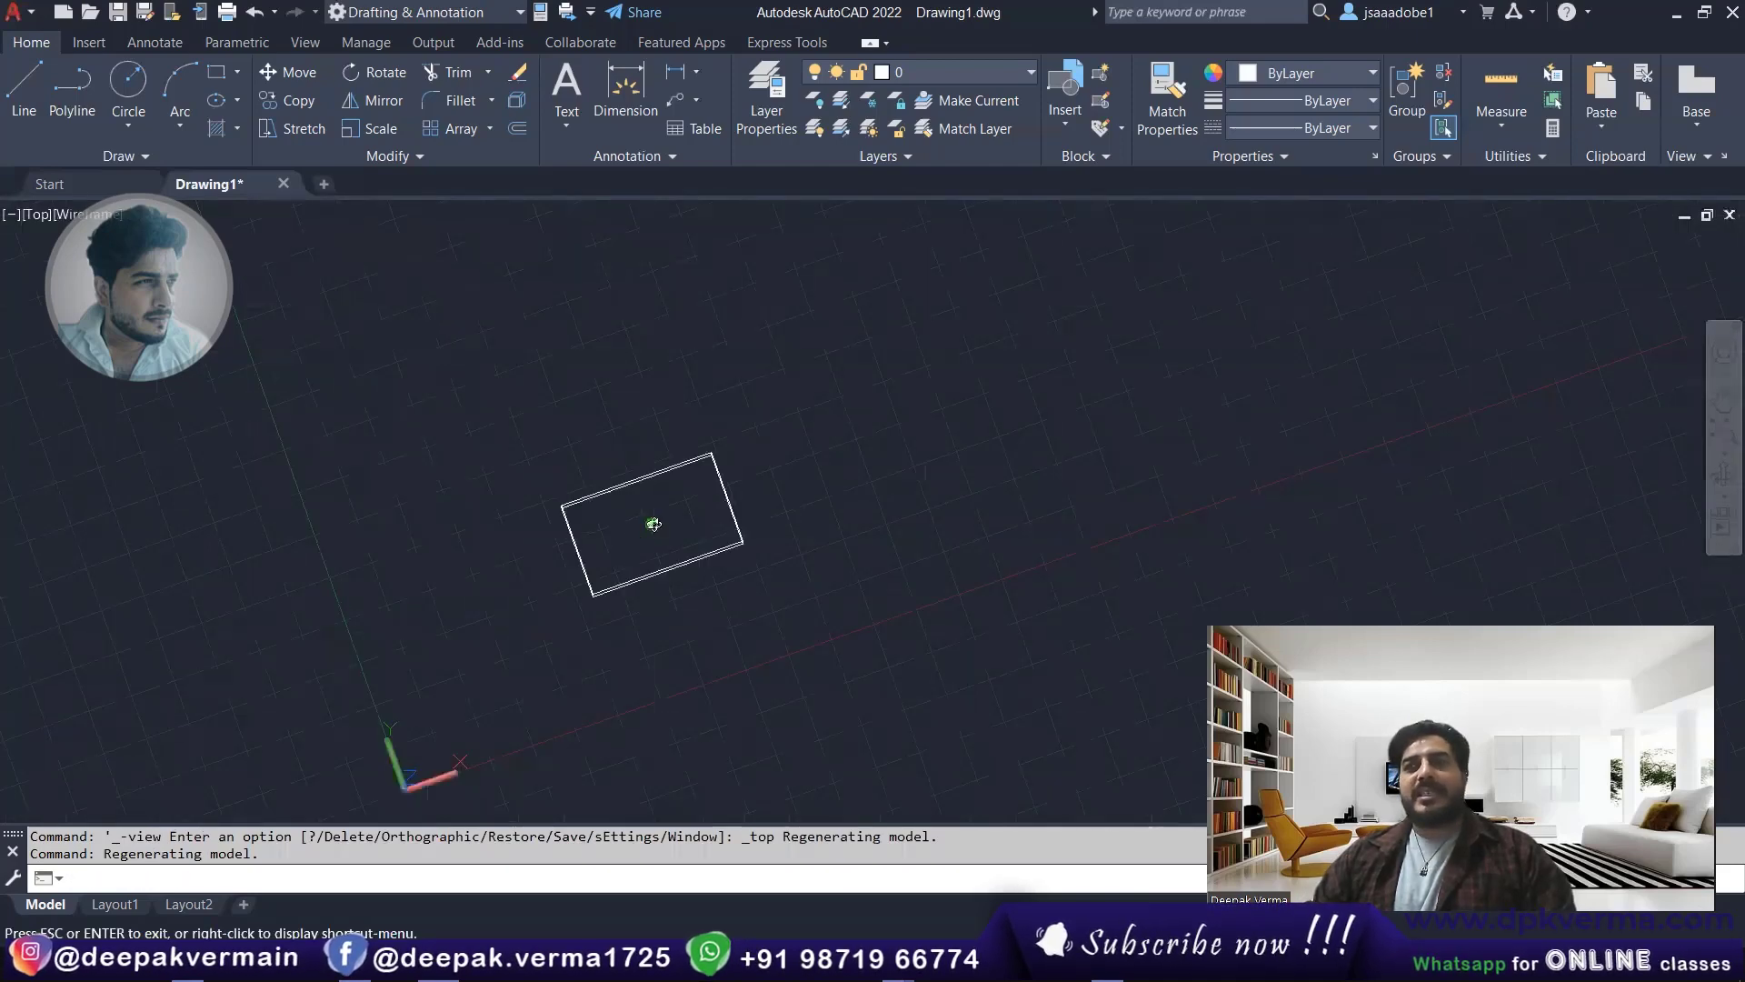
{"action": "mouse_move", "coordinate": [680, 401]}
{"action": "middle_mouse_down", "text": "shift"}
{"action": "mouse_move", "coordinate": [581, 378]}
{"action": "mouse_move", "coordinate": [643, 358]}
{"action": "middle_mouse_up", "text": "shift"}
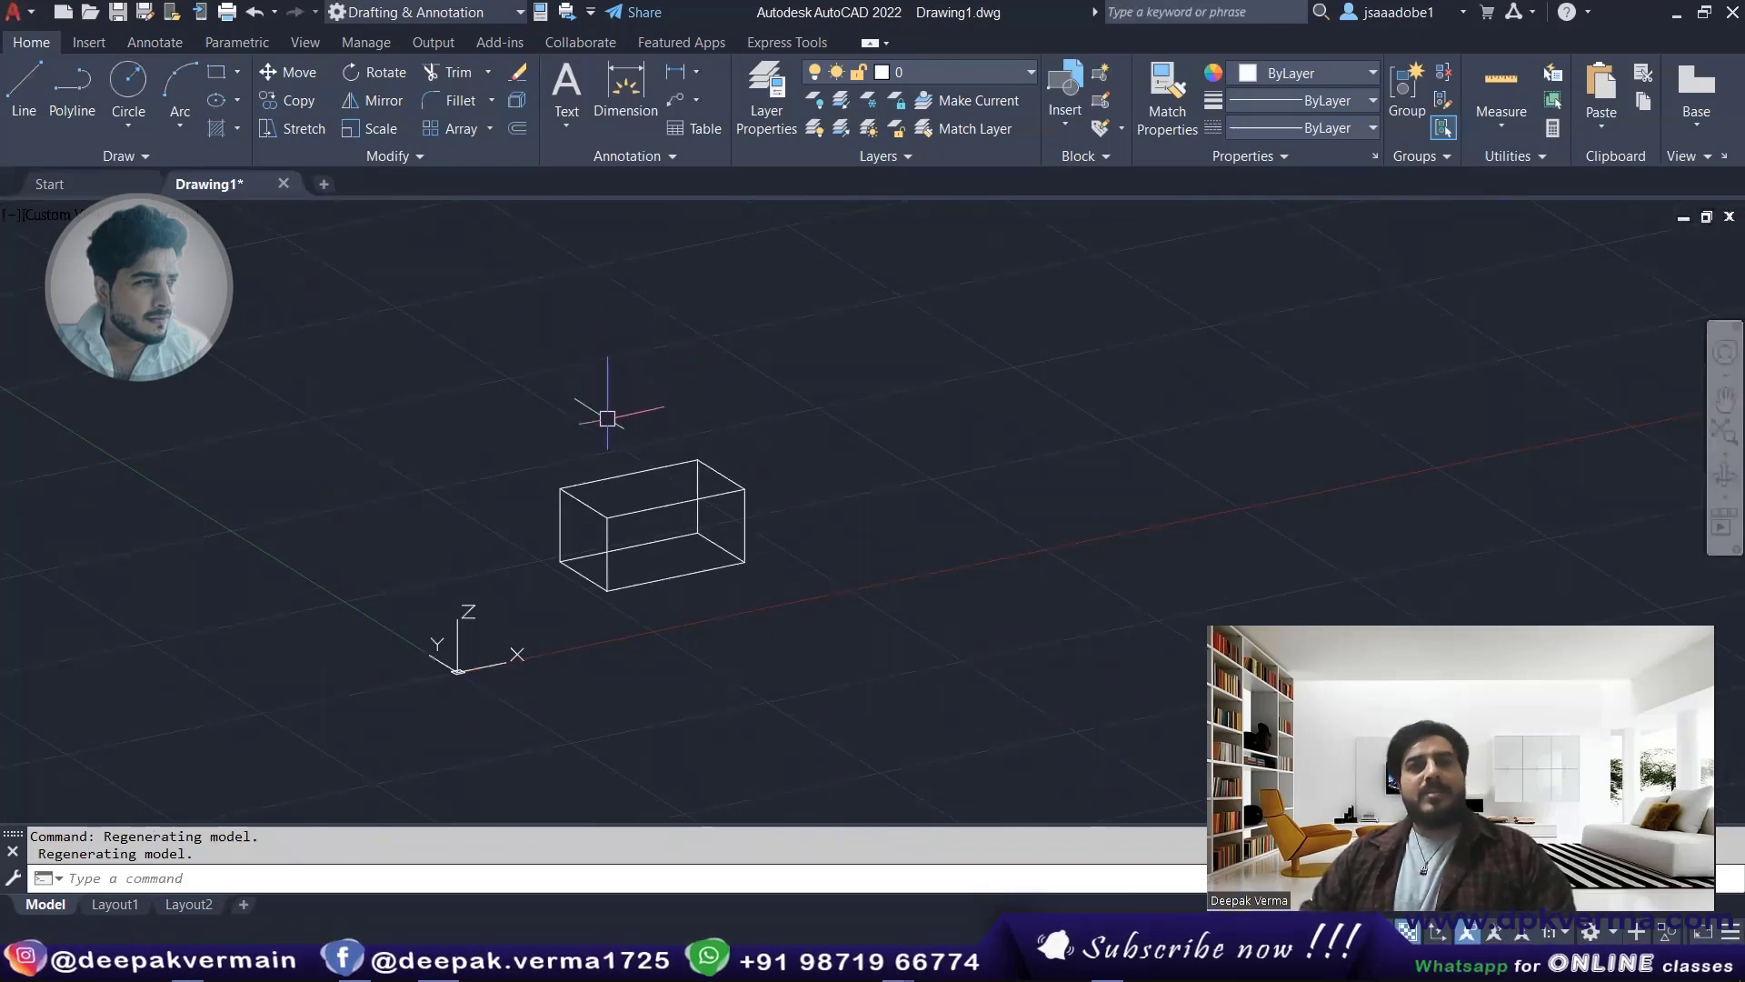
{"action": "middle_click_drag", "start_coordinate": [607, 418], "coordinate": [595, 418], "text": "shift"}
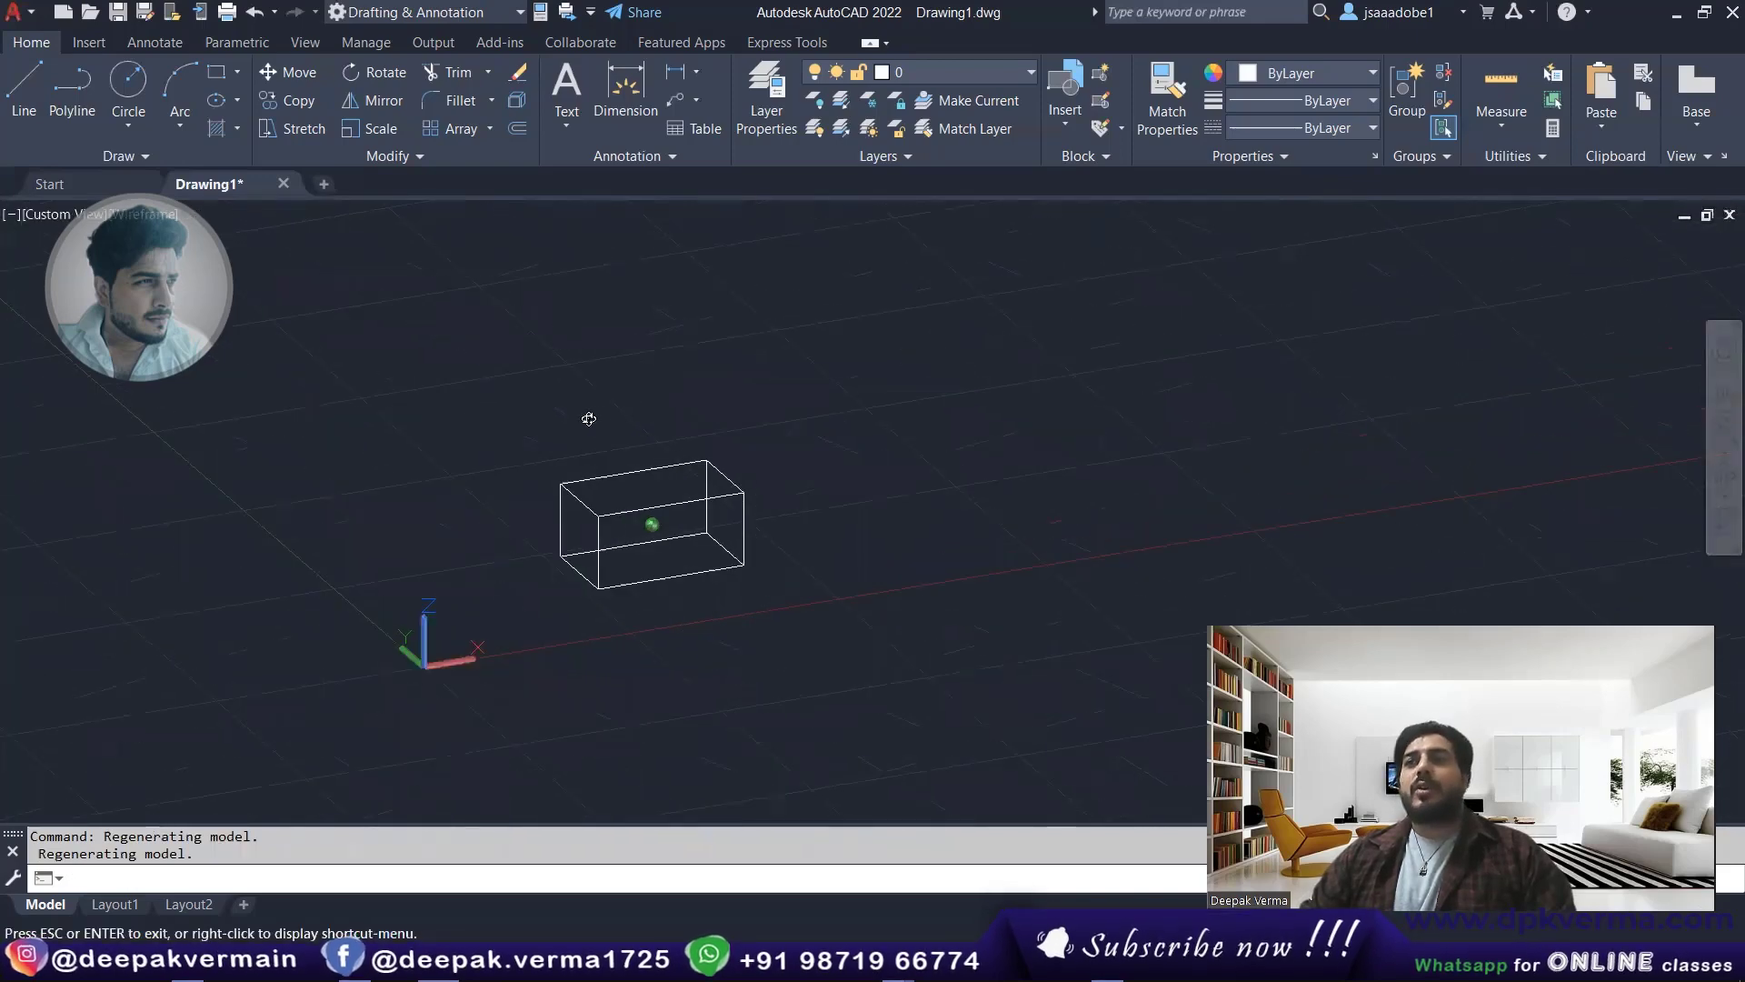
- Orbit around the box with the Orbit tool and 3DORBIT, then minimize AutoCAD
{"action": "left_click", "coordinate": [1724, 474]}
{"action": "mouse_move", "coordinate": [752, 537]}
{"action": "left_mouse_down"}
{"action": "mouse_move", "coordinate": [783, 510]}
{"action": "mouse_move", "coordinate": [693, 529]}
{"action": "mouse_move", "coordinate": [739, 533]}
{"action": "left_mouse_up"}
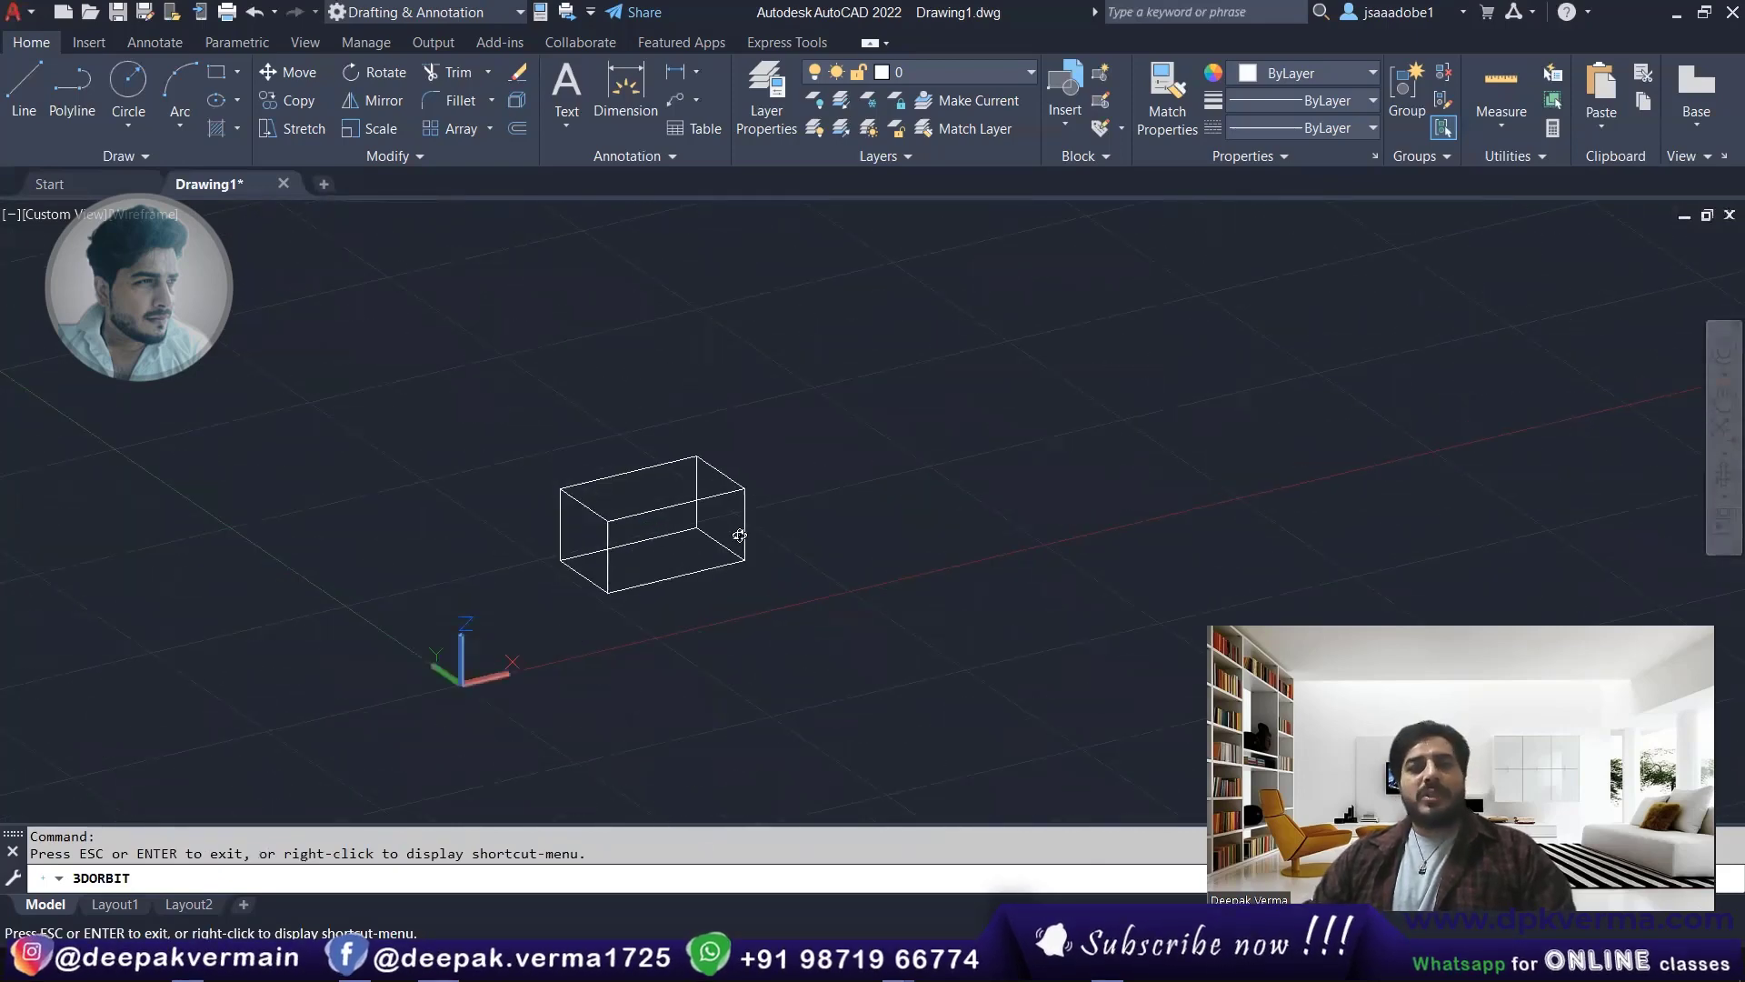
{"action": "key", "text": "Escape"}
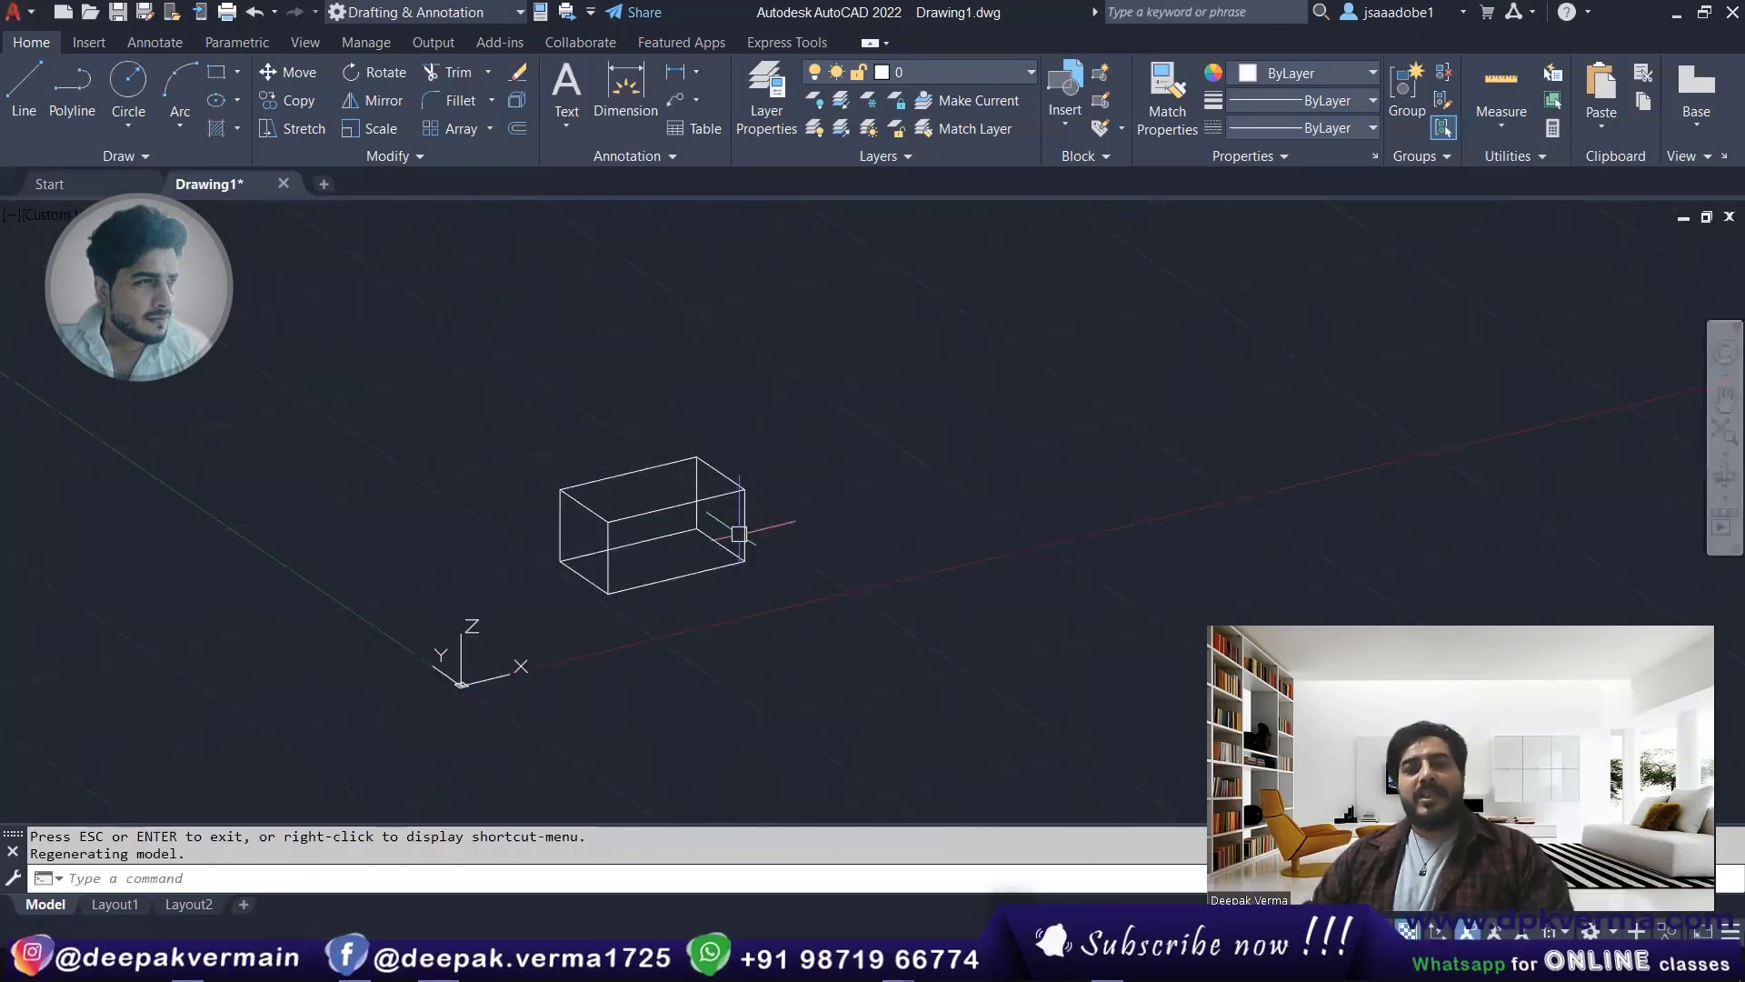
{"action": "type", "text": "3do"}
{"action": "key", "text": "Return"}
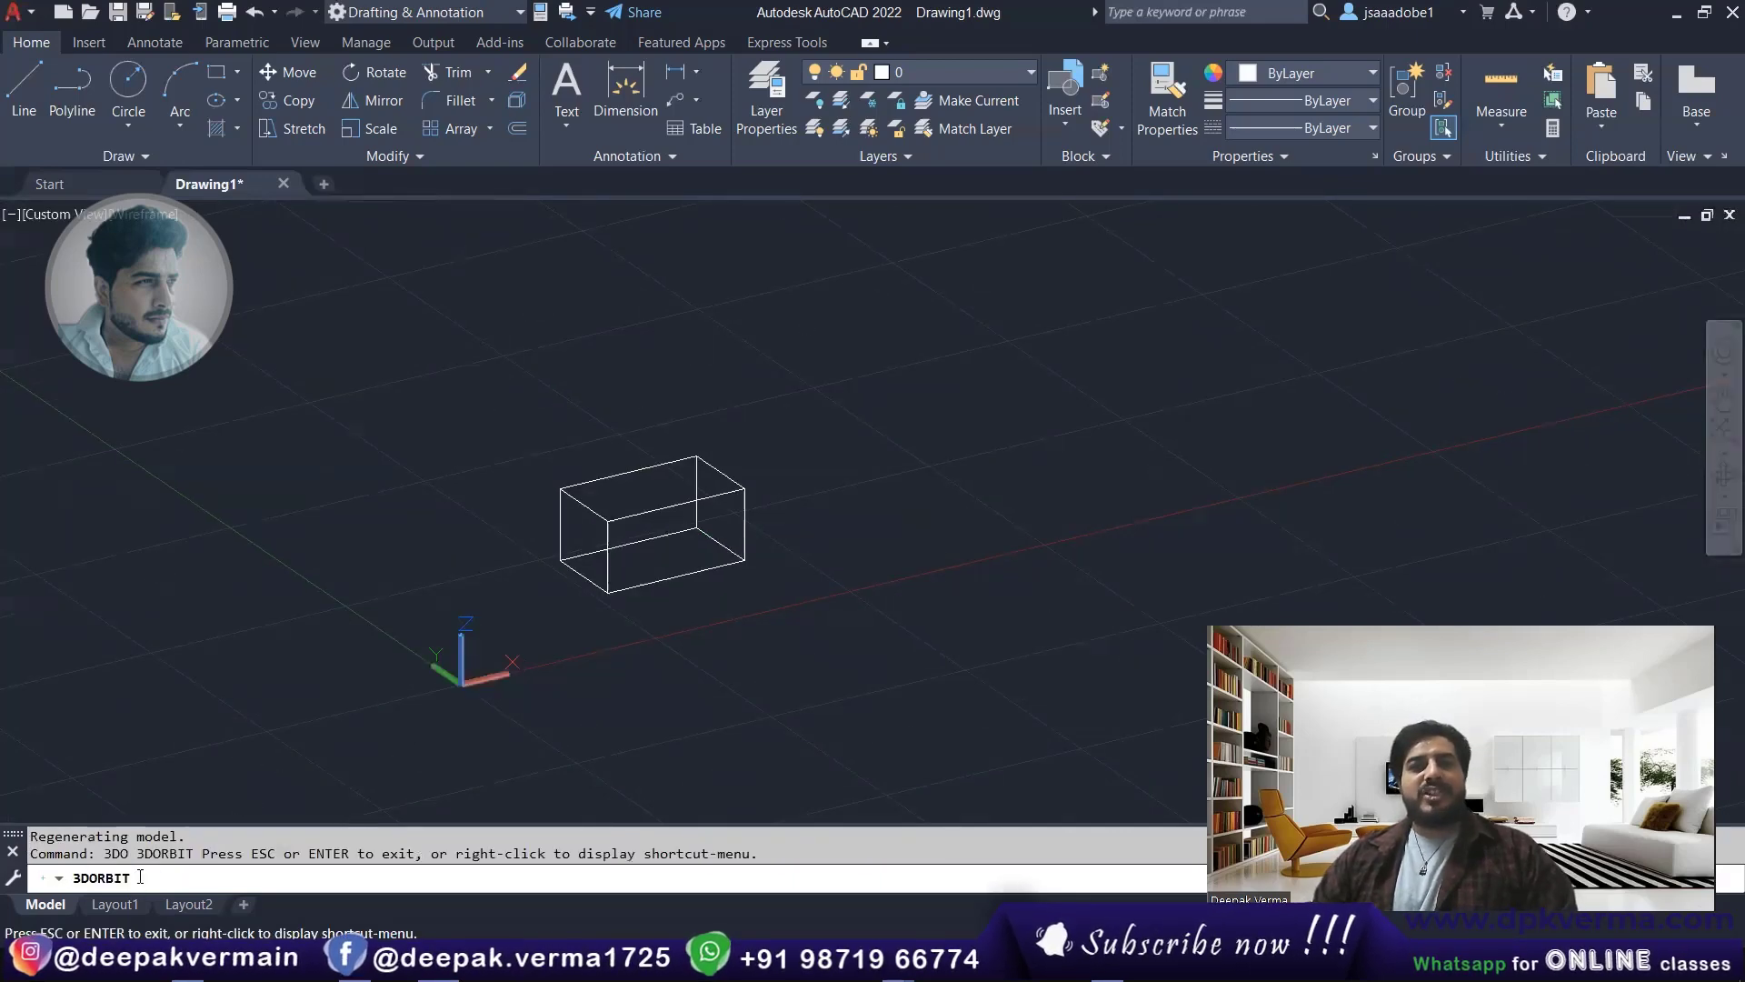
{"action": "mouse_move", "coordinate": [656, 533]}
{"action": "left_mouse_down"}
{"action": "mouse_move", "coordinate": [897, 476]}
{"action": "mouse_move", "coordinate": [647, 530]}
{"action": "mouse_move", "coordinate": [655, 518]}
{"action": "mouse_move", "coordinate": [660, 539]}
{"action": "left_mouse_up"}
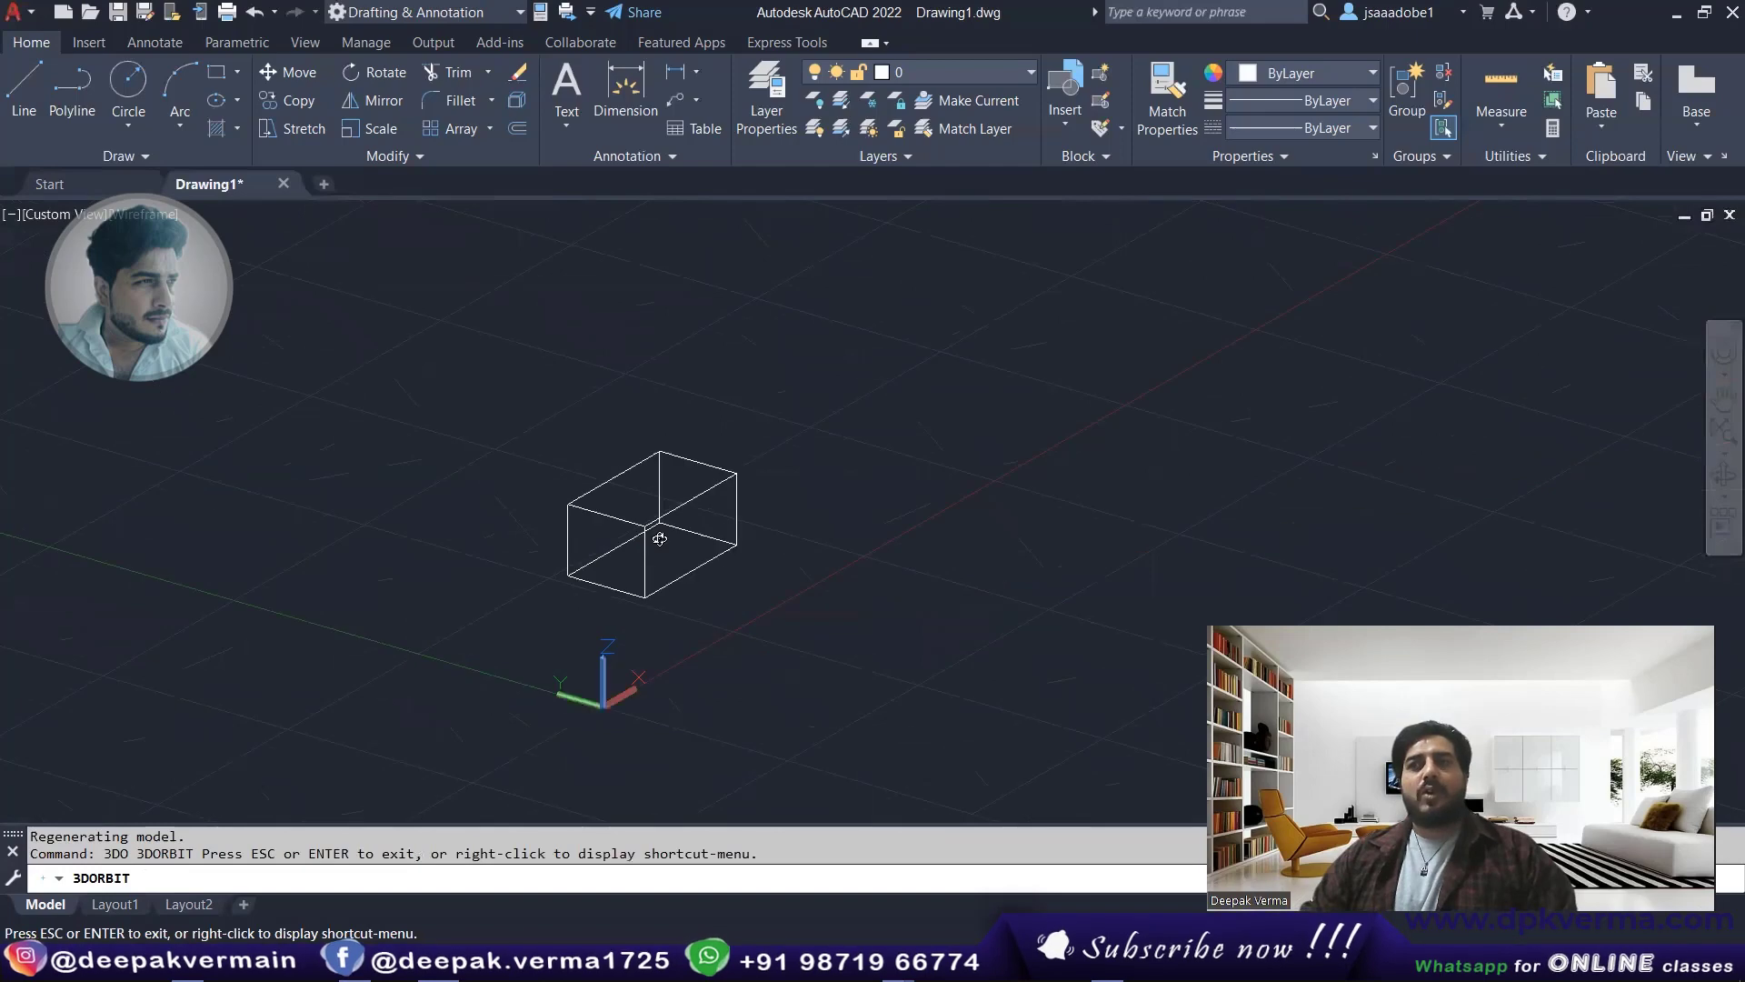
{"action": "left_click", "coordinate": [1676, 13]}
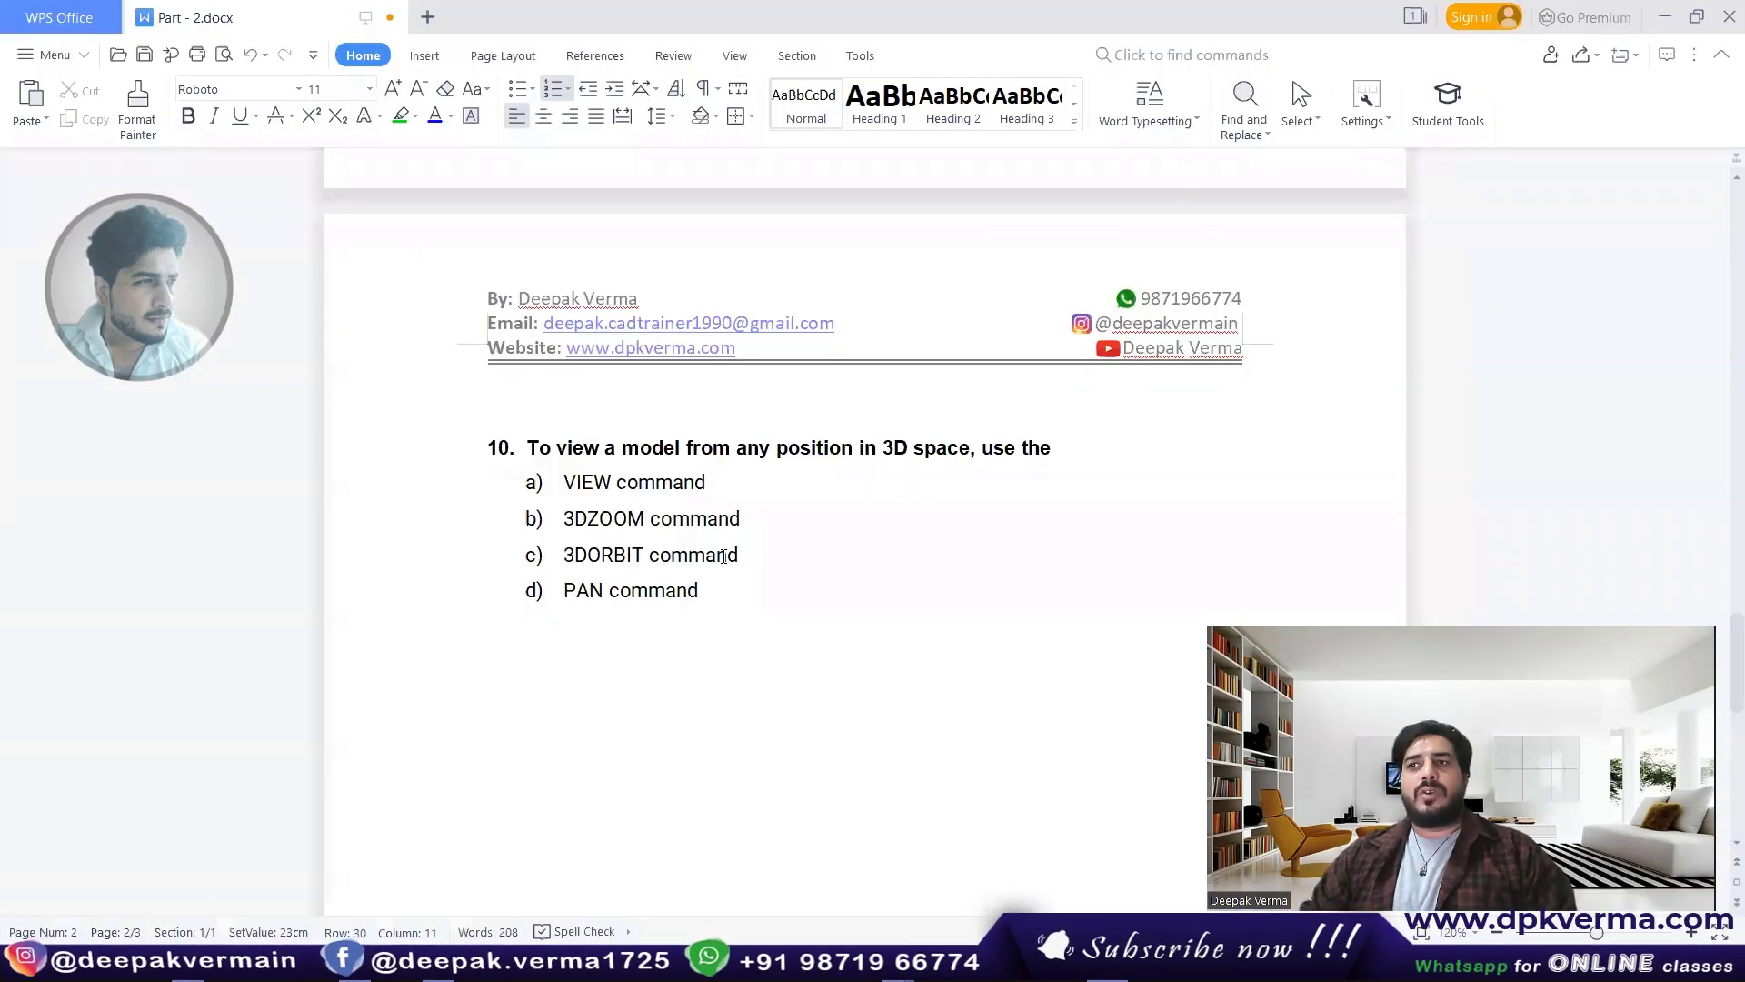
- Highlight question 10's answer 'c) 3DORBIT command' green and scroll back to the top
{"action": "left_click_drag", "start_coordinate": [737, 556], "coordinate": [563, 556]}
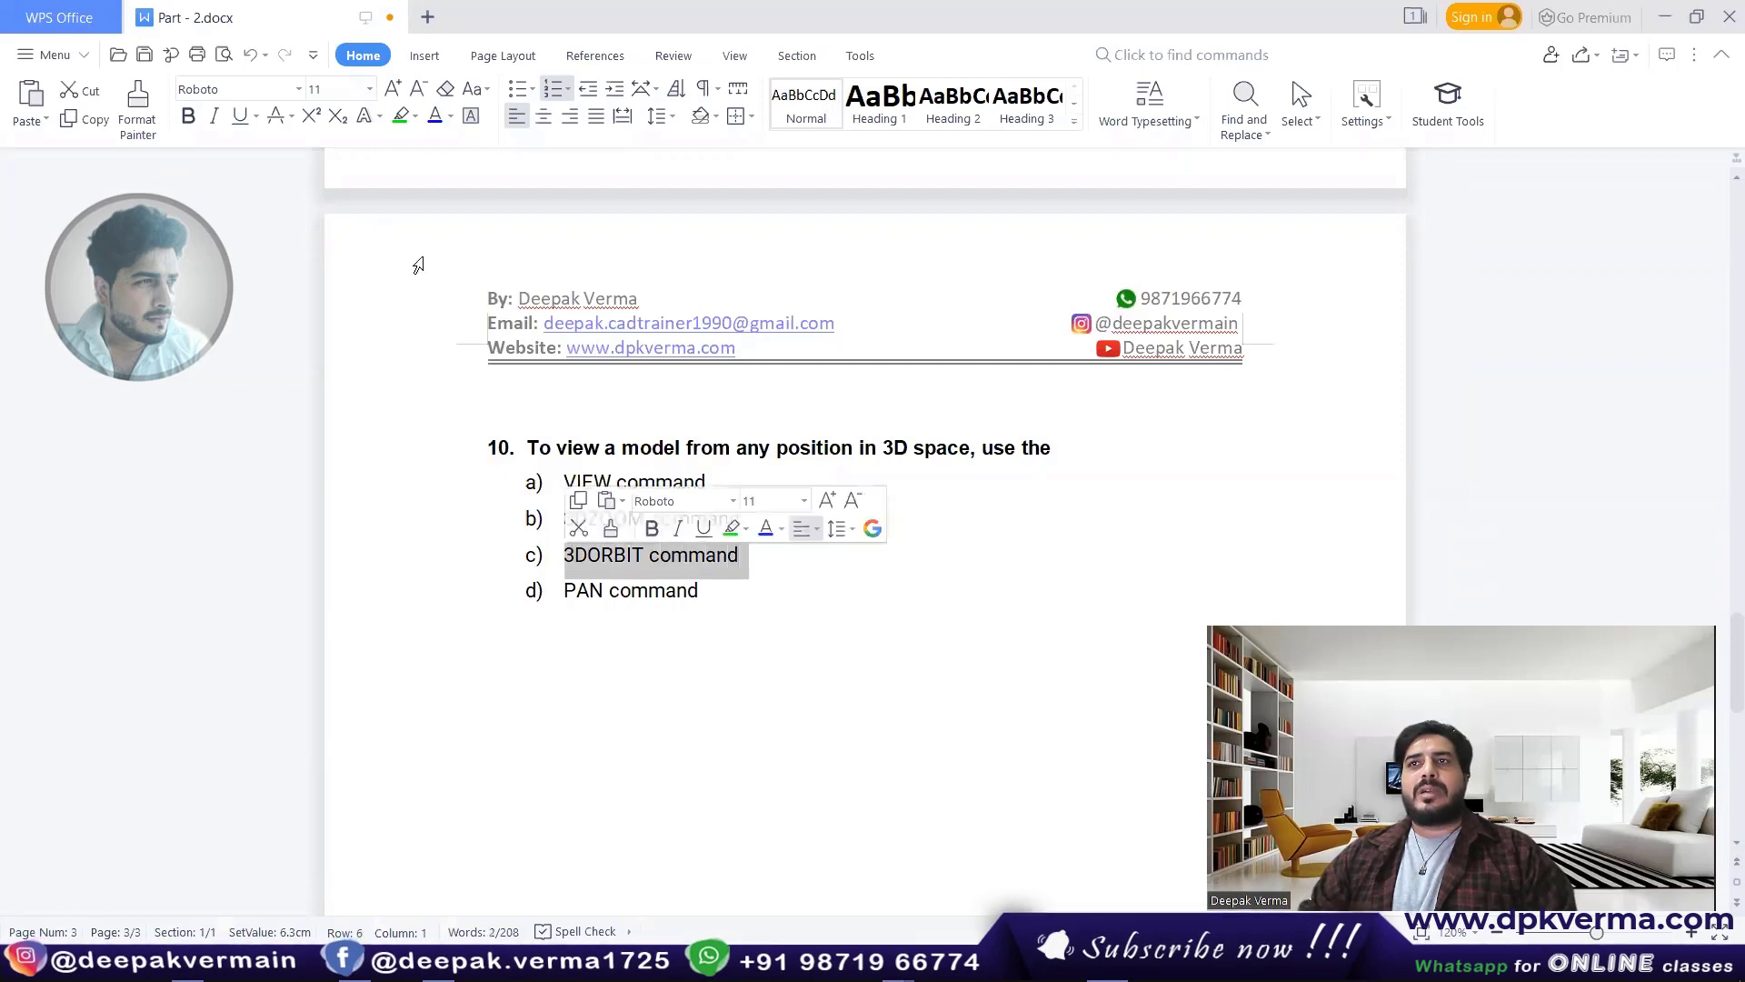
{"action": "left_click", "coordinate": [401, 115]}
{"action": "left_click", "coordinate": [717, 564]}
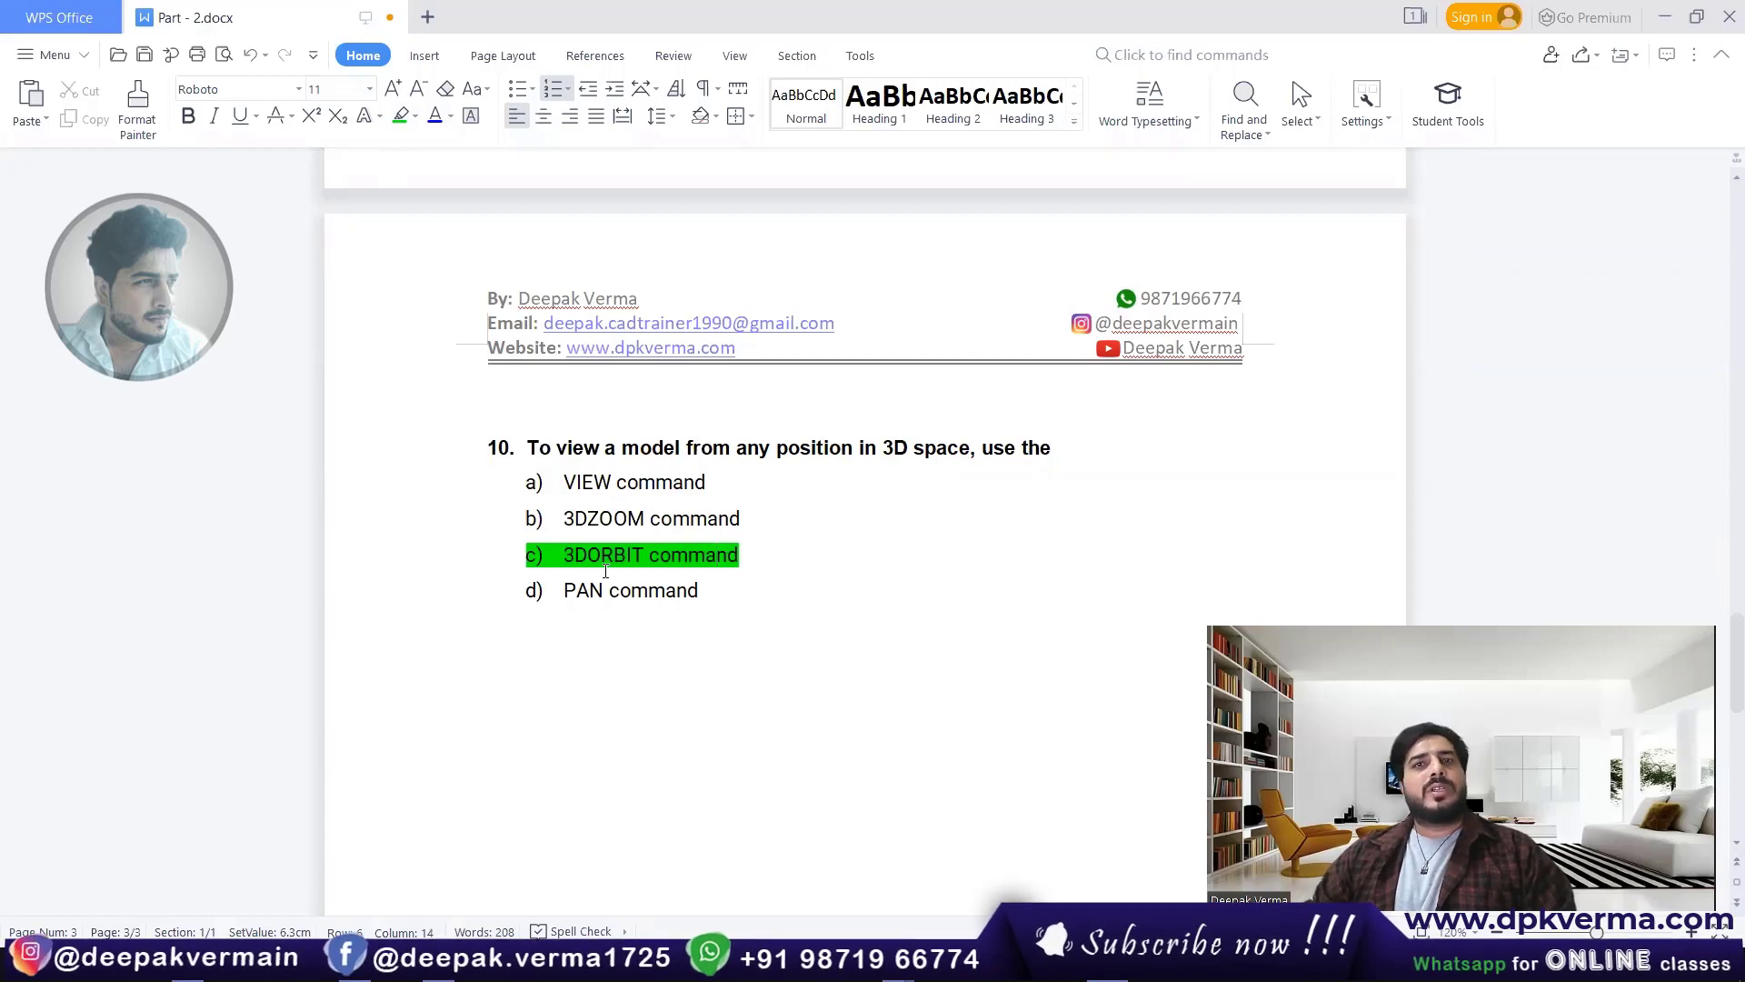
{"action": "scroll", "coordinate": [619, 557], "scroll_direction": "up", "scroll_amount": 4}
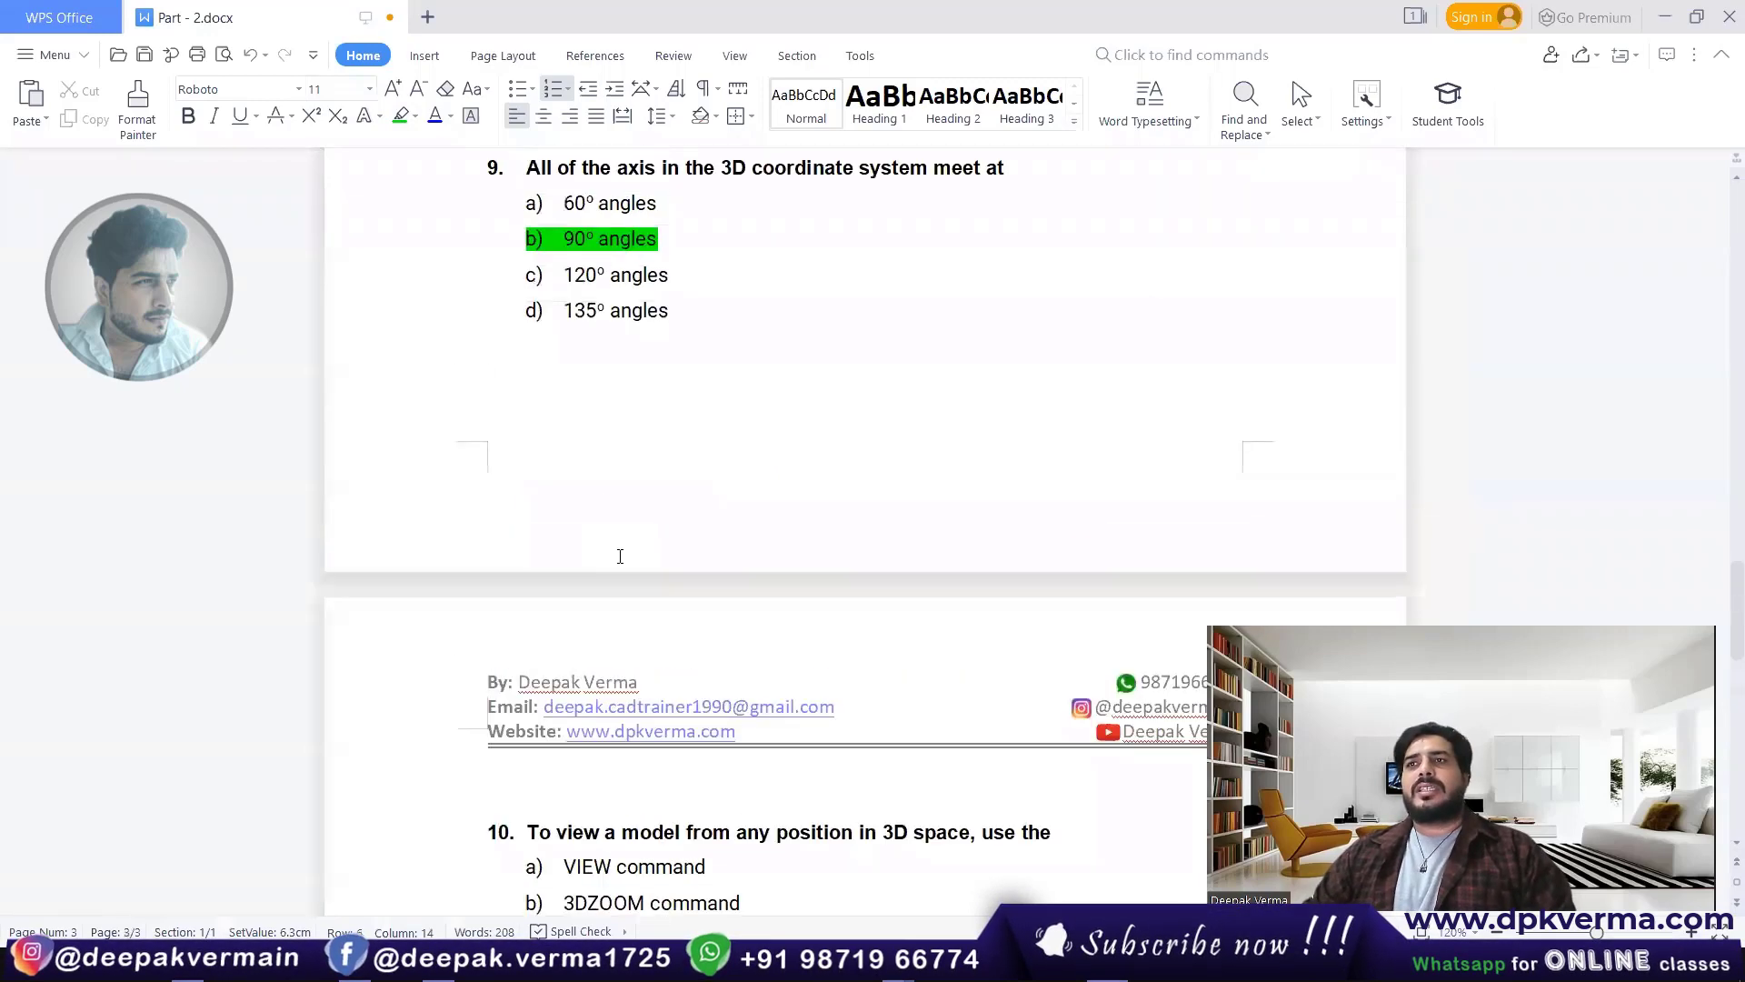
{"action": "scroll", "coordinate": [618, 557], "scroll_direction": "up", "scroll_amount": 6}
{"action": "scroll", "coordinate": [619, 557], "scroll_direction": "up", "scroll_amount": 3}
{"action": "scroll", "coordinate": [619, 557], "scroll_direction": "up", "scroll_amount": 3}
- Zoom out to about 60% so all three quiz pages show side by side
{"action": "scroll", "coordinate": [619, 556], "scroll_direction": "down", "scroll_amount": 1, "text": "ctrl"}
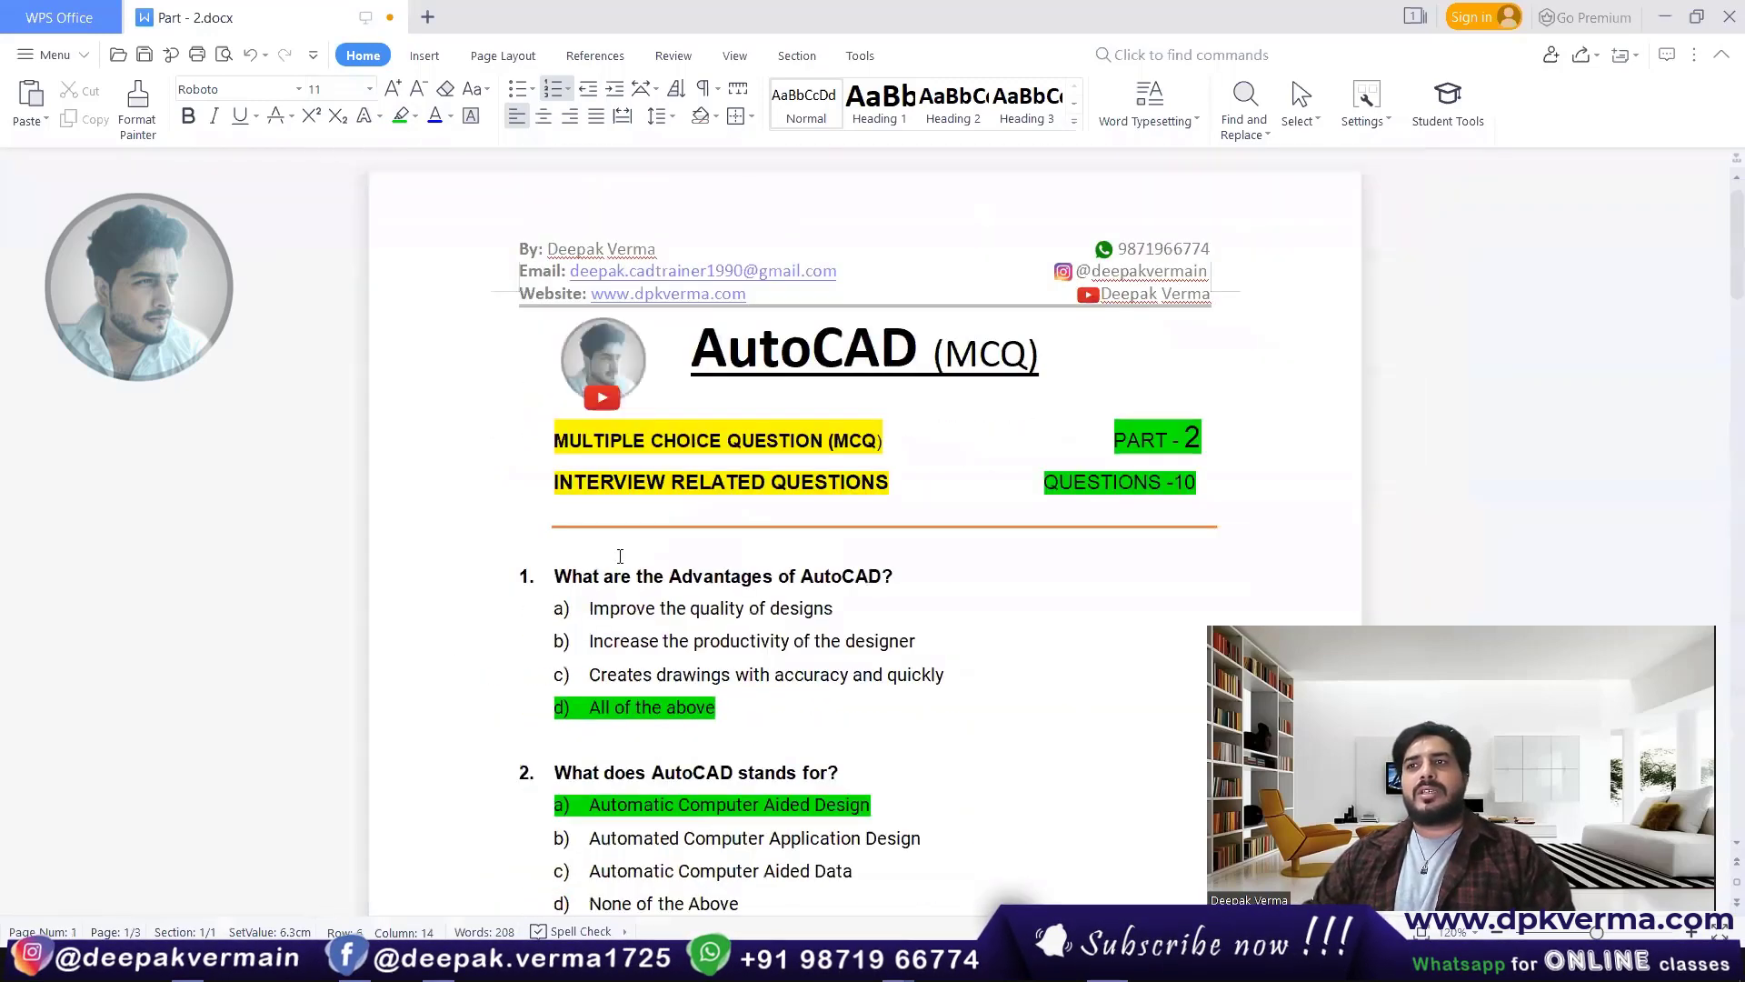
{"action": "scroll", "coordinate": [620, 557], "scroll_direction": "down", "scroll_amount": 2, "text": "ctrl"}
{"action": "scroll", "coordinate": [620, 556], "scroll_direction": "down", "scroll_amount": 3, "text": "ctrl"}
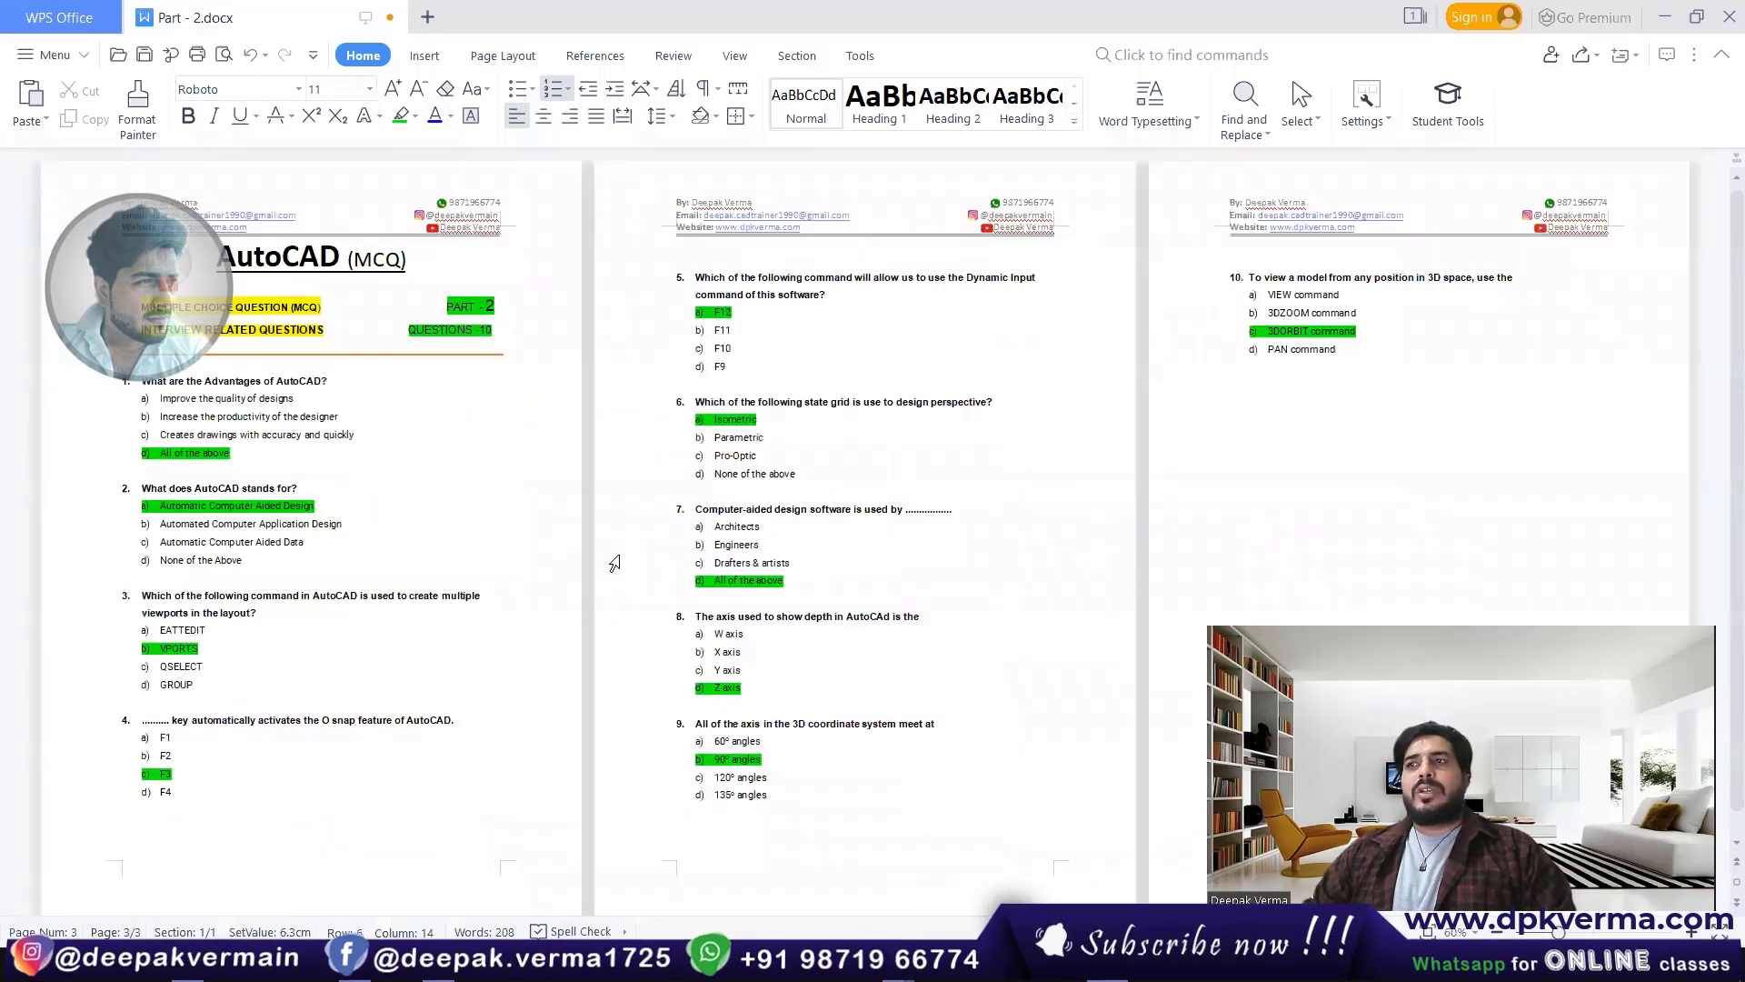
{"action": "scroll", "coordinate": [616, 564], "scroll_direction": "down", "scroll_amount": 1}
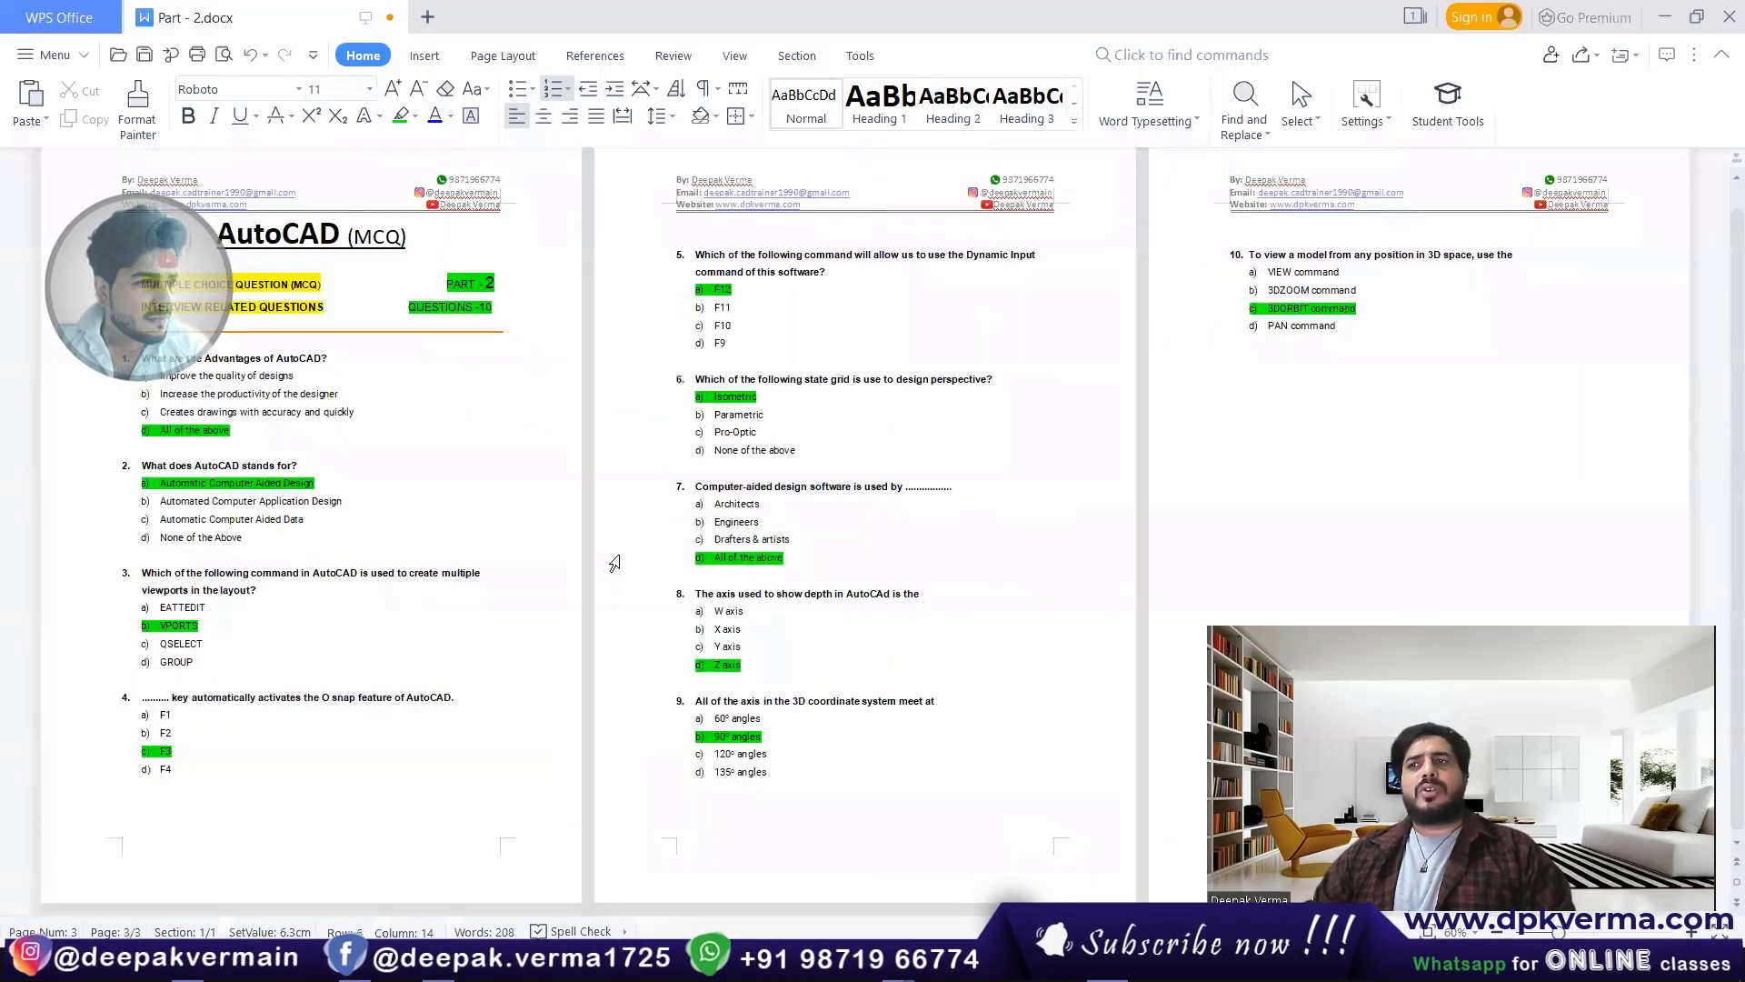